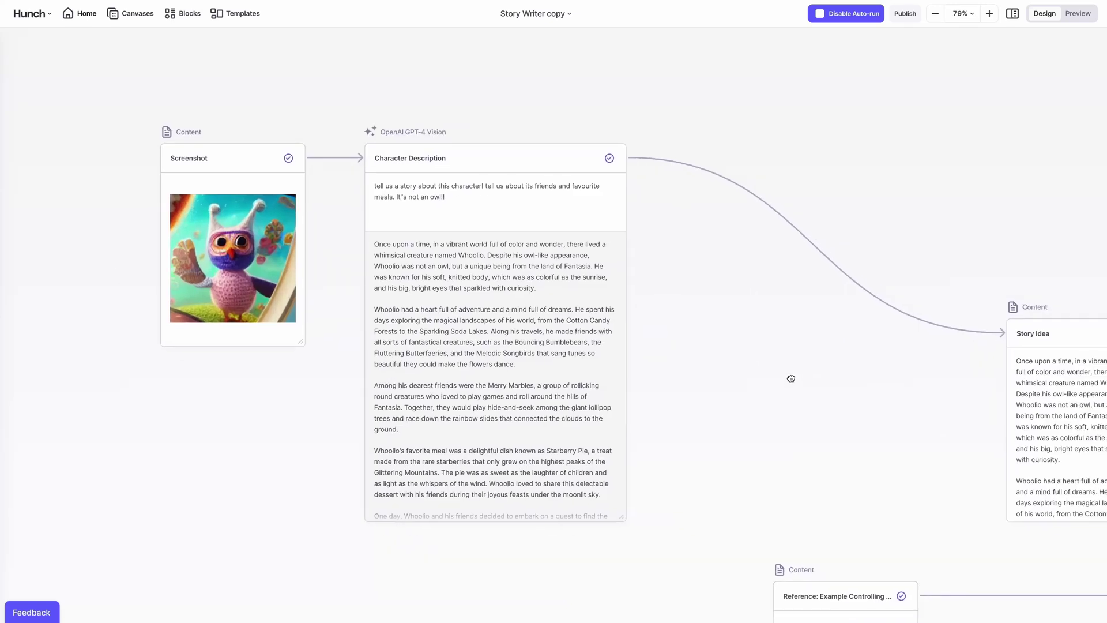
# - Browse the Story Writer and Moodboard example canvases, moving the Story Idea block up and left
pyautogui.scroll(-4, 553, 375)
pyautogui.scroll(-2, 807, 390)
pyautogui.hscroll(10, 279, 279)
pyautogui.scroll(-3, 279, 279)
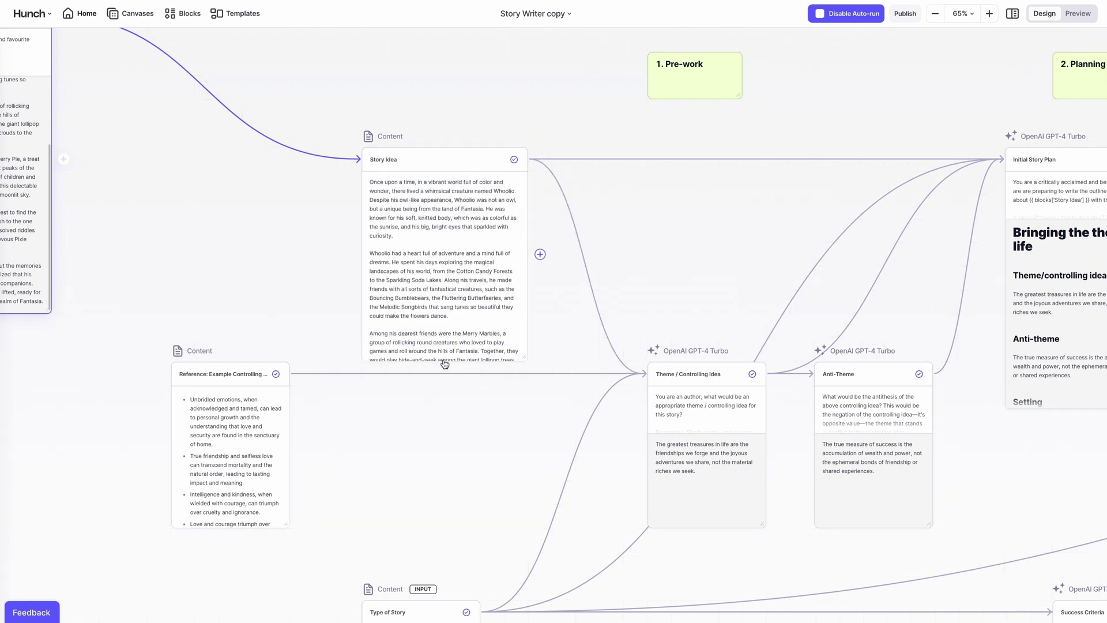
pyautogui.moveTo(369, 289); pyautogui.dragTo(344, 240)
pyautogui.scroll(-1, 364, 339)
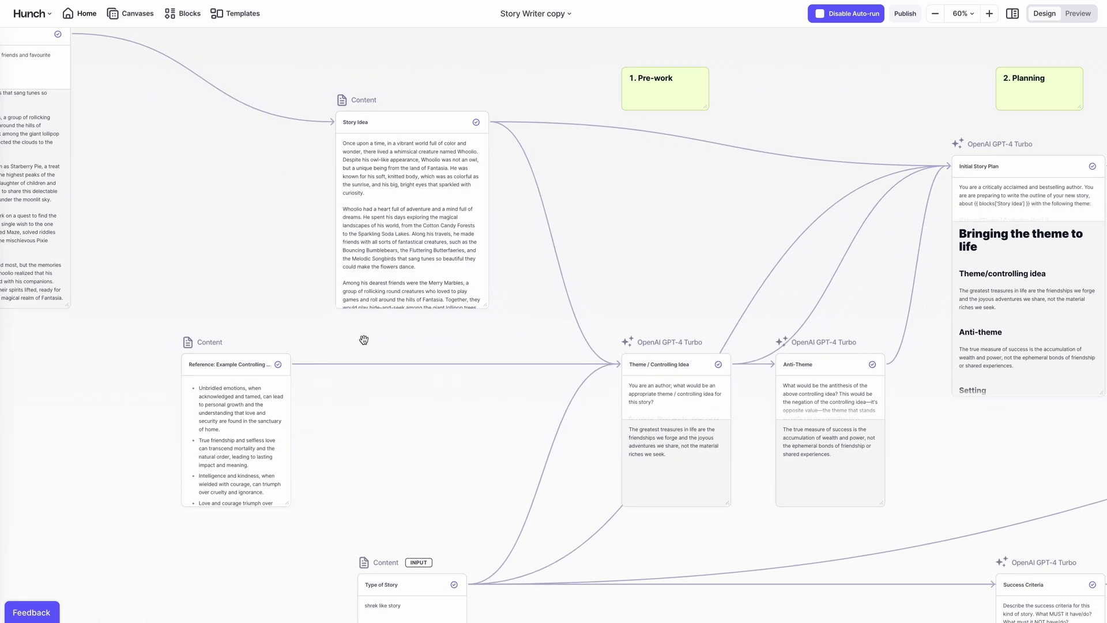
pyautogui.scroll(-3, 364, 340)
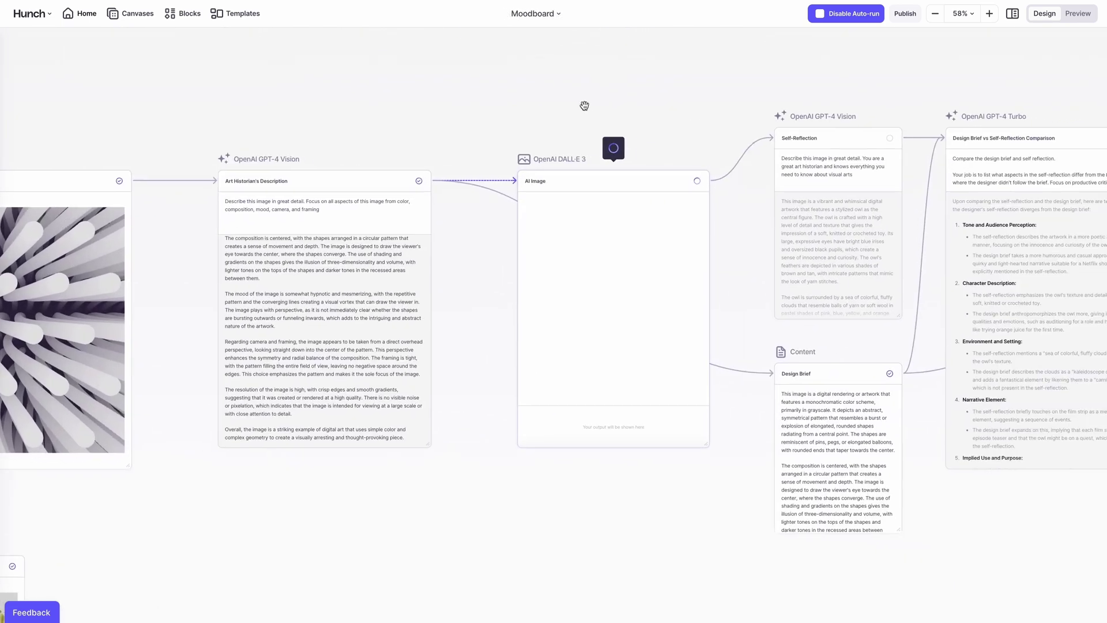
pyautogui.hscroll(3, 606, 109)
pyautogui.scroll(1, 586, 95)
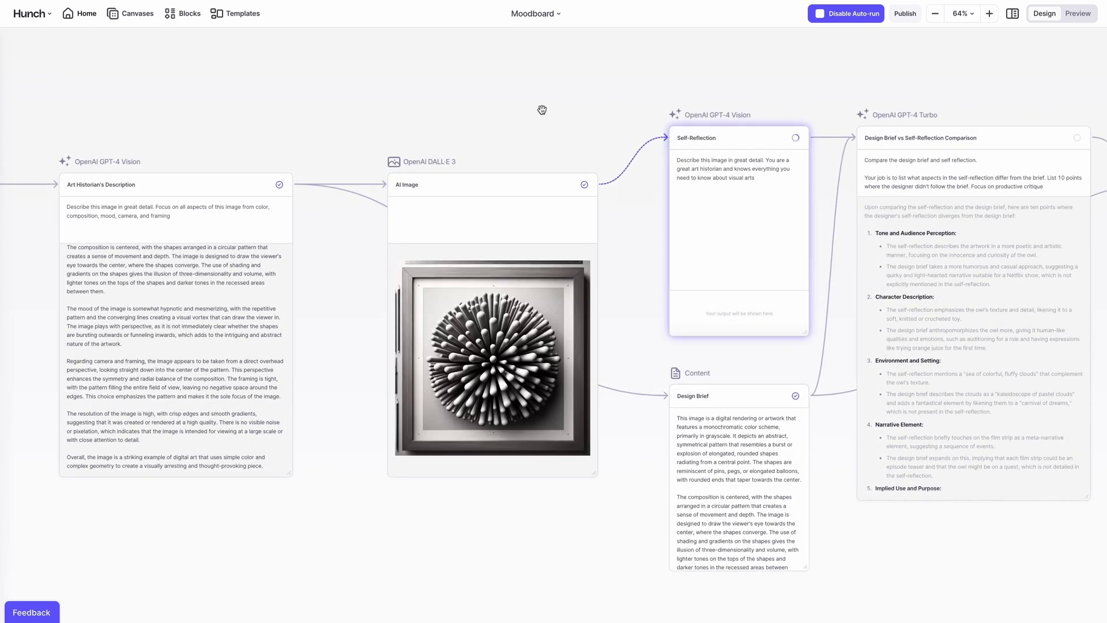
pyautogui.hscroll(5, 624, 51)
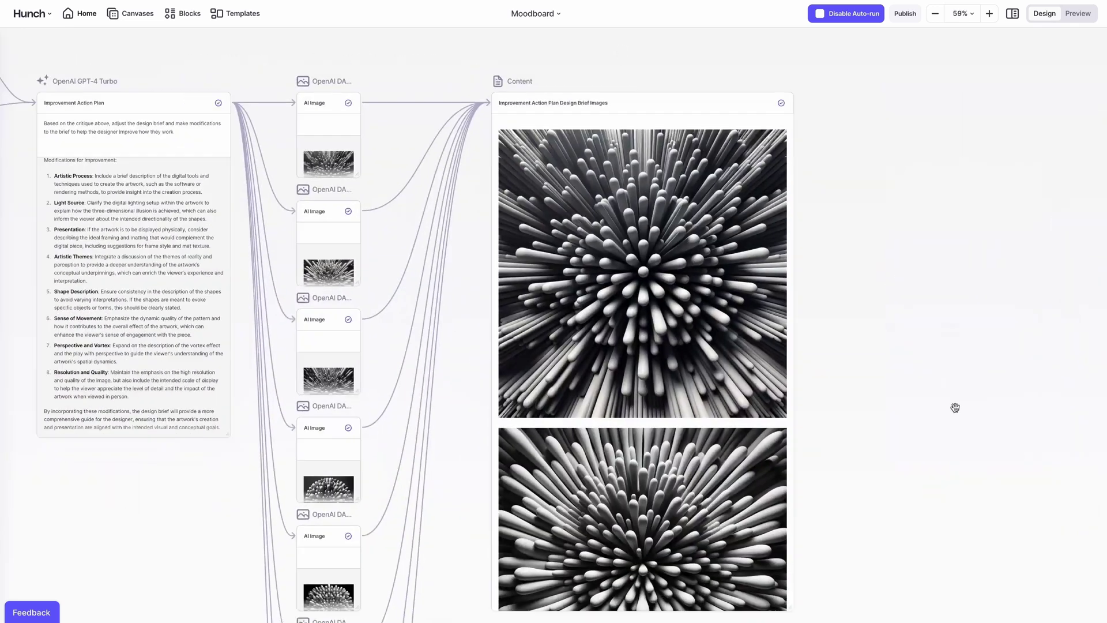
# - Browse the AI Artist DALL·E batch, then pan across the Code Refactoring and Explanation canvas
pyautogui.scroll(-2, 618, 292)
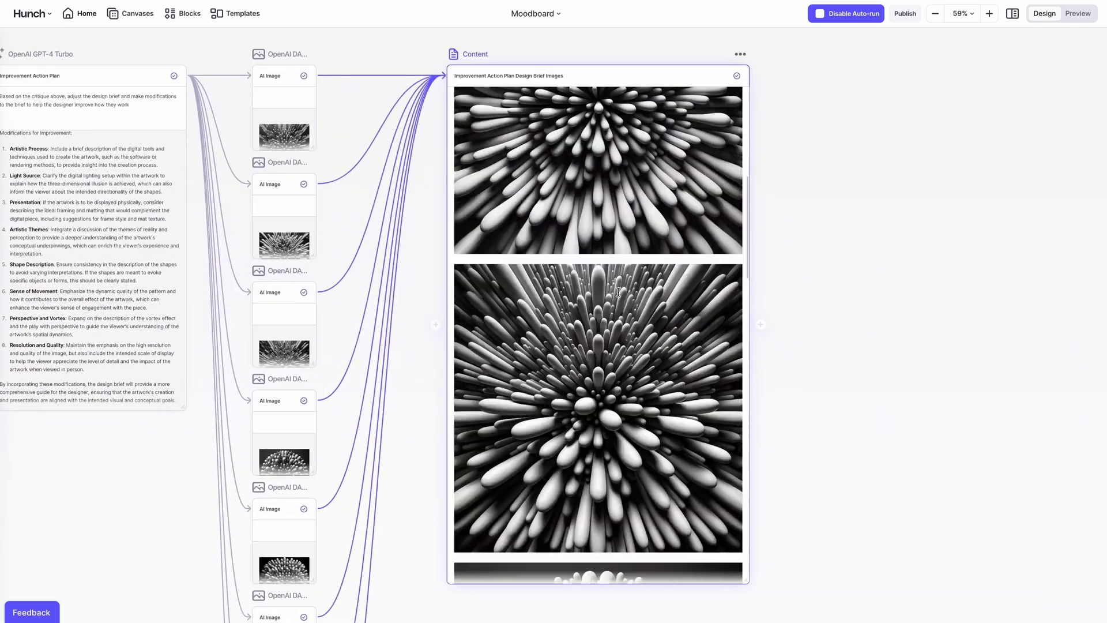
pyautogui.scroll(-10, 618, 292)
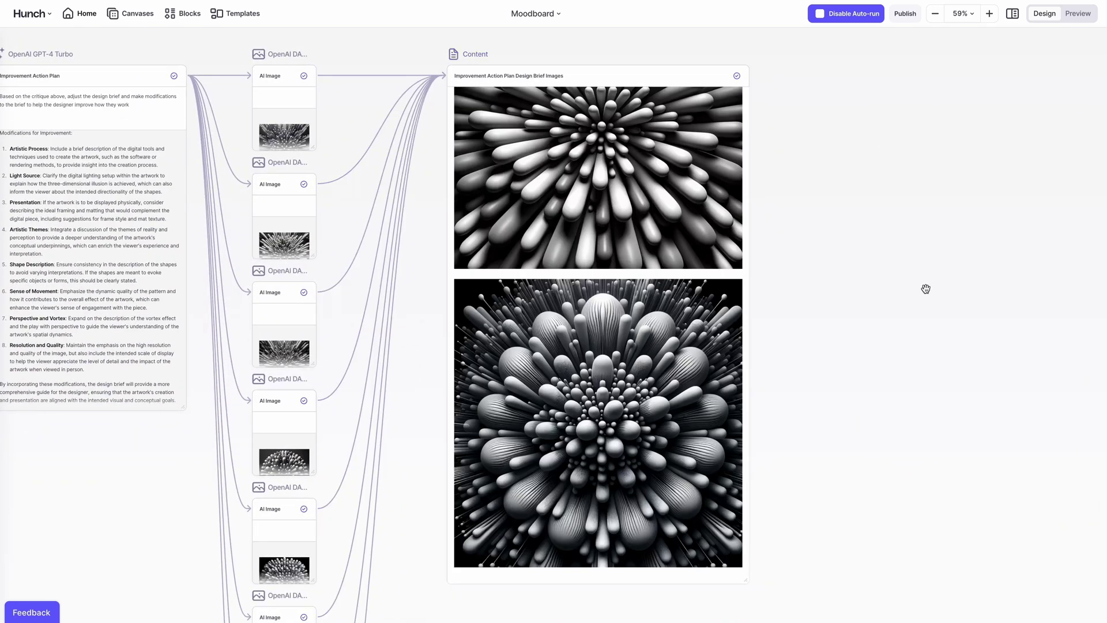
pyautogui.scroll(-5, 793, 121)
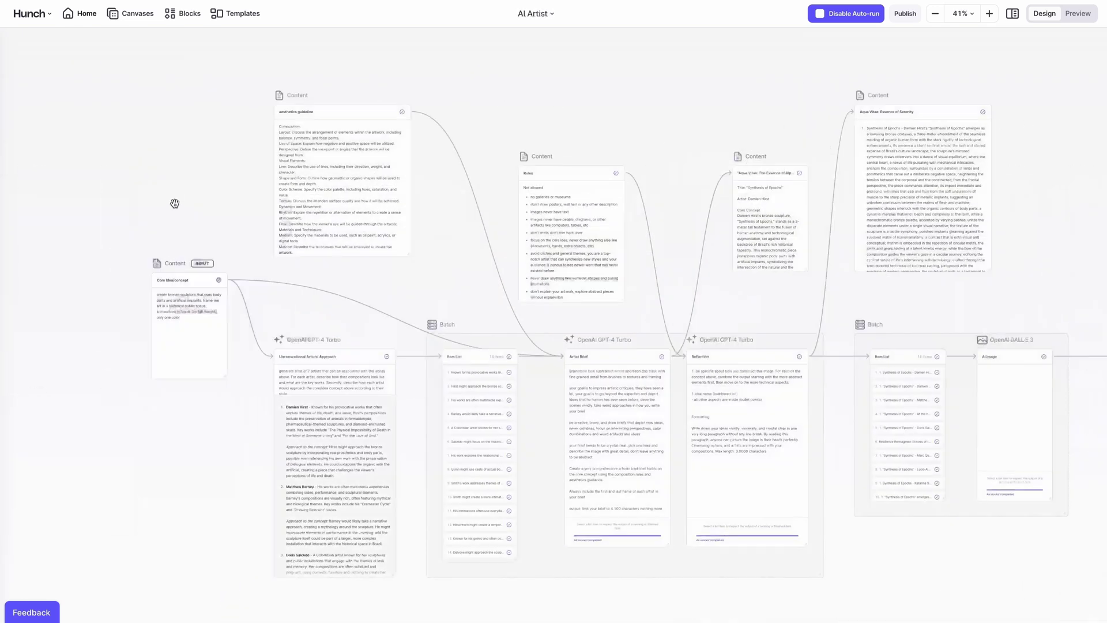
pyautogui.scroll(5, 196, 231)
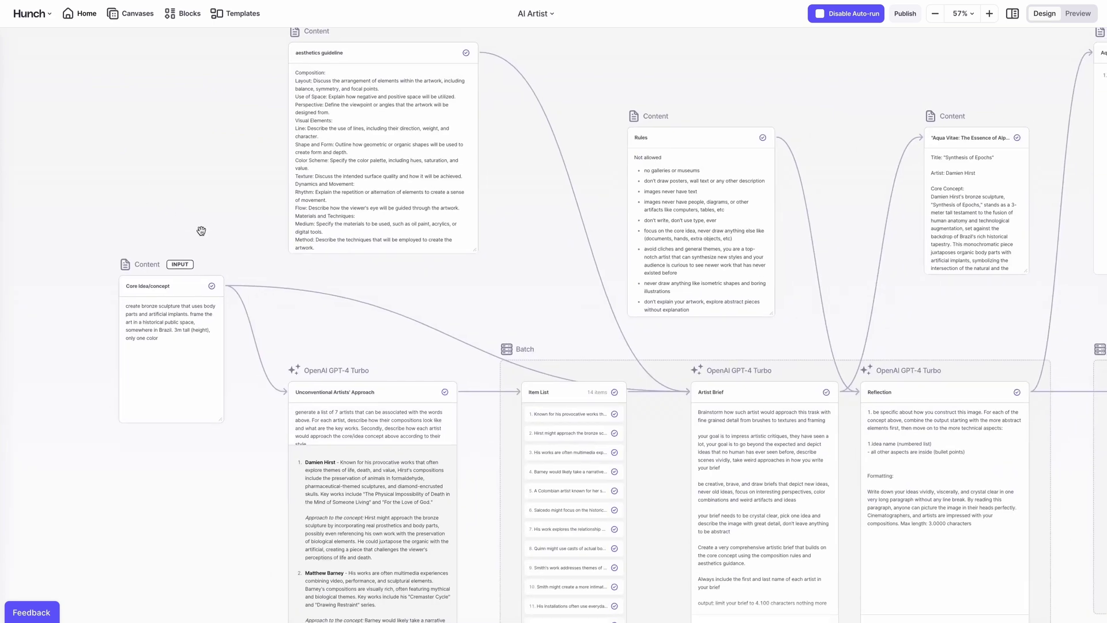
pyautogui.scroll(-2, 201, 230)
pyautogui.moveTo(721, 113); pyautogui.dragTo(439, 33)
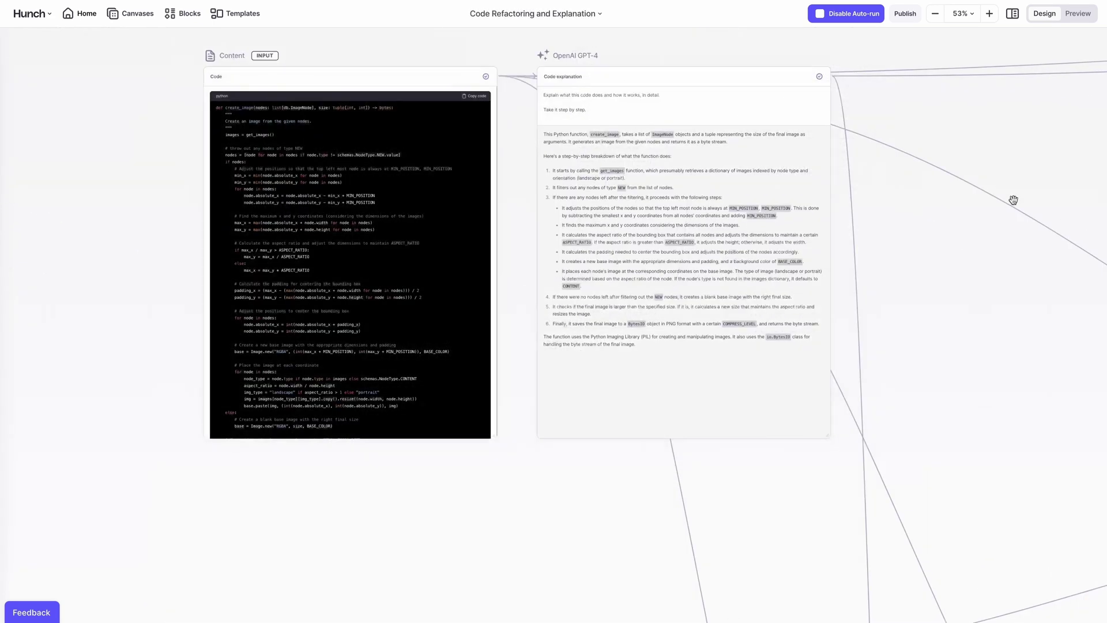
pyautogui.moveTo(1013, 198); pyautogui.dragTo(731, 217)
pyautogui.scroll(-10, 665, 130)
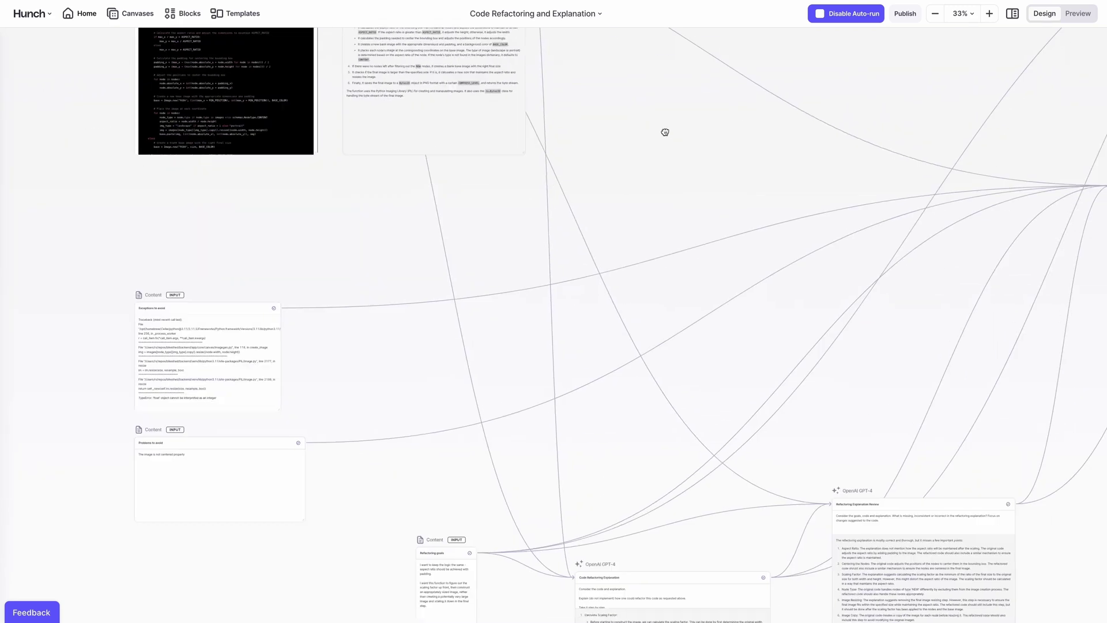
# - On empty canvas, add a GPT-4 Turbo task block, then a Content block to its left
pyautogui.moveTo(1008, 575); pyautogui.dragTo(794, 368)
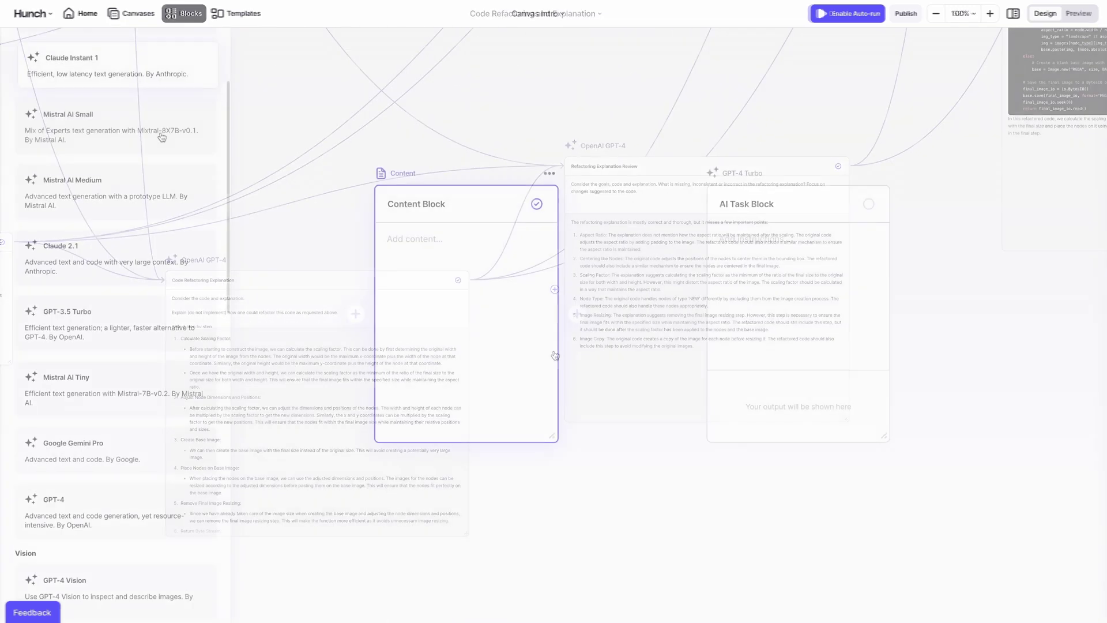
pyautogui.scroll(-4, 162, 137)
pyautogui.scroll(-3, 162, 137)
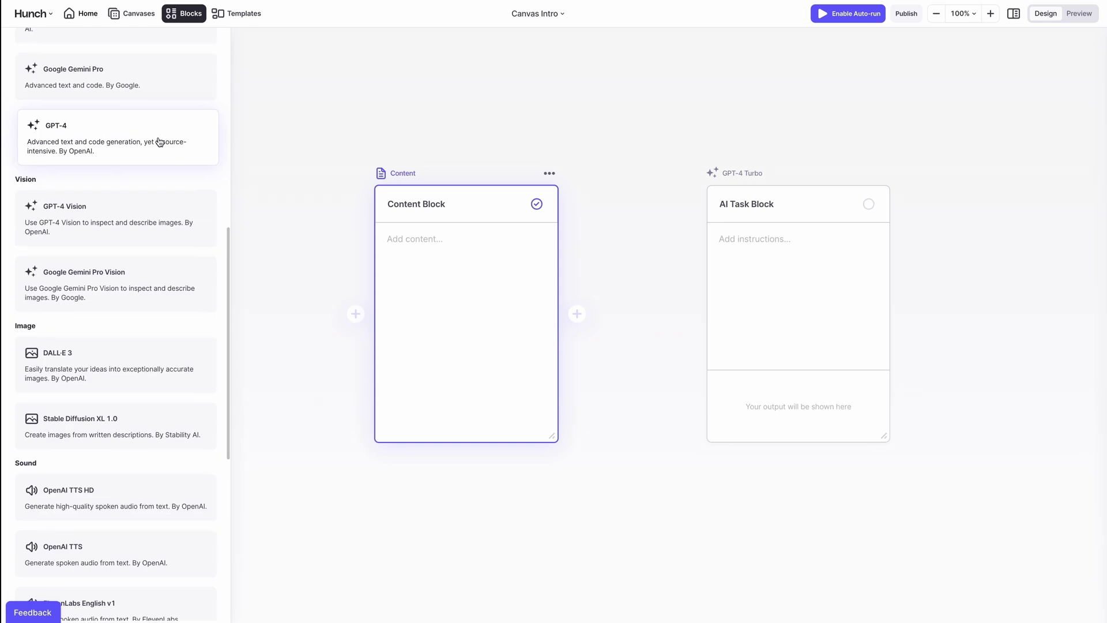
pyautogui.scroll(-4, 160, 141)
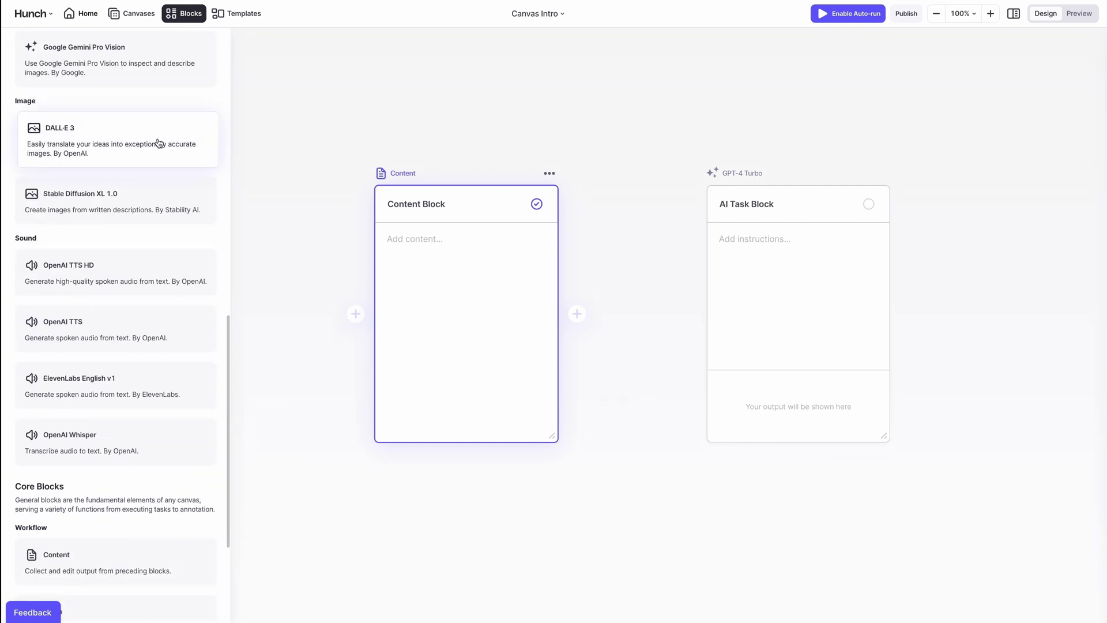
pyautogui.scroll(13, 160, 141)
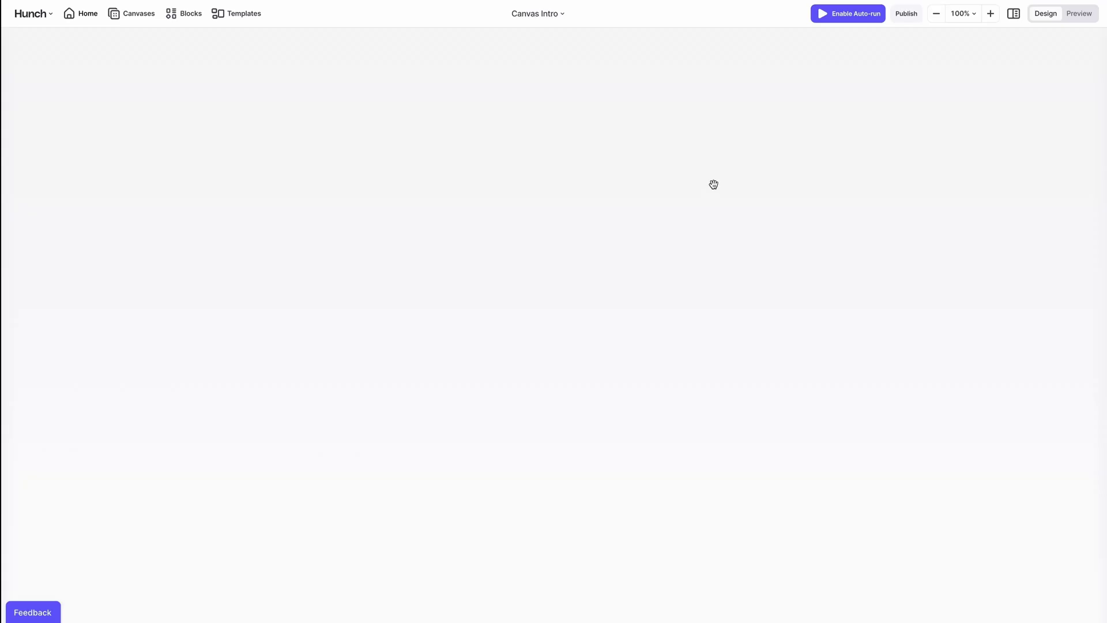
pyautogui.doubleClick(714, 183)
pyautogui.click(806, 242)
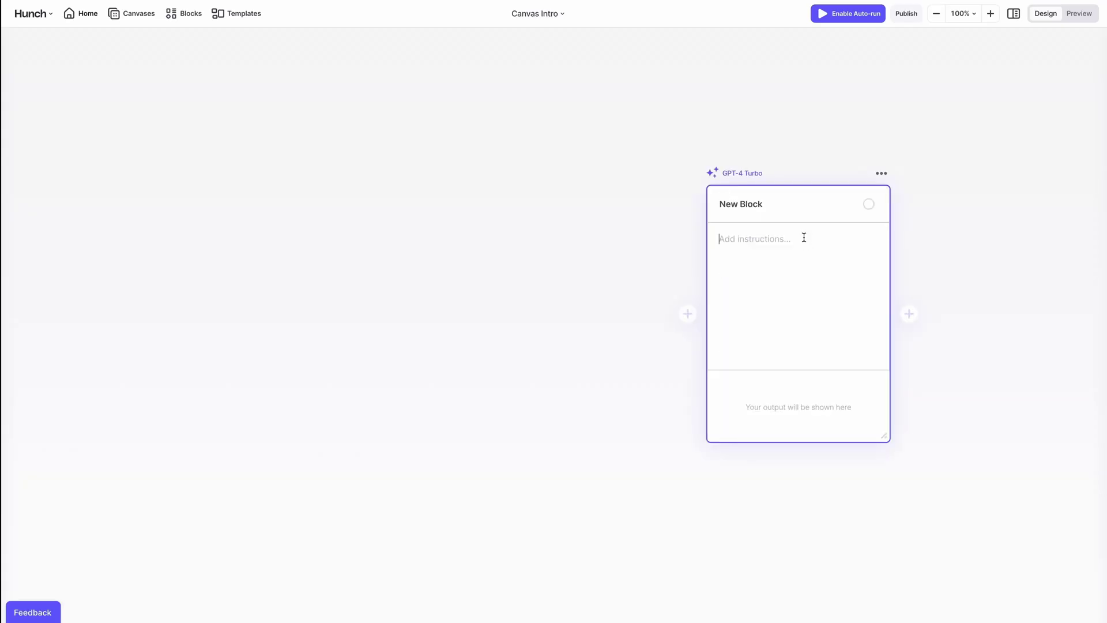
pyautogui.doubleClick(369, 204)
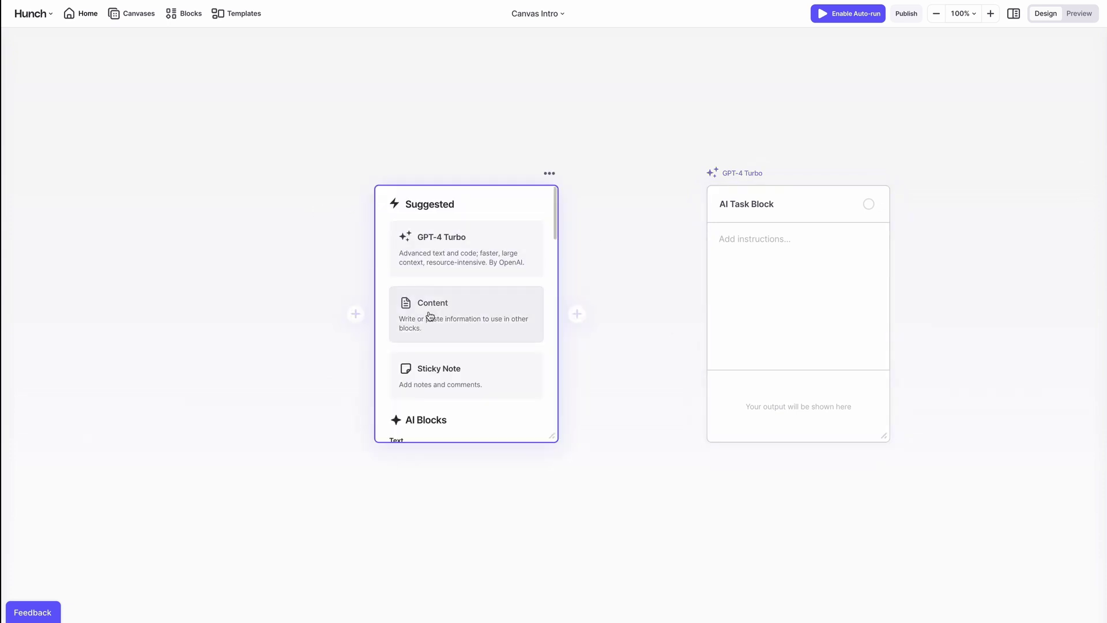
pyautogui.click(497, 319)
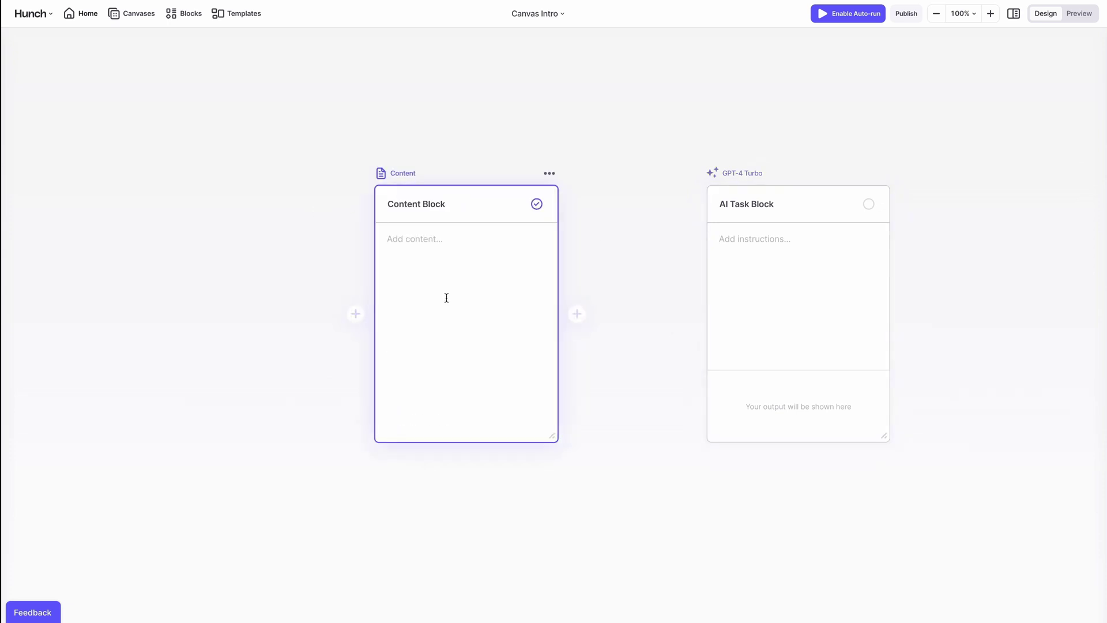
# - Open the Blocks library and scroll through its text, vision, image and sound AI blocks and Core Blocks
pyautogui.click(188, 17)
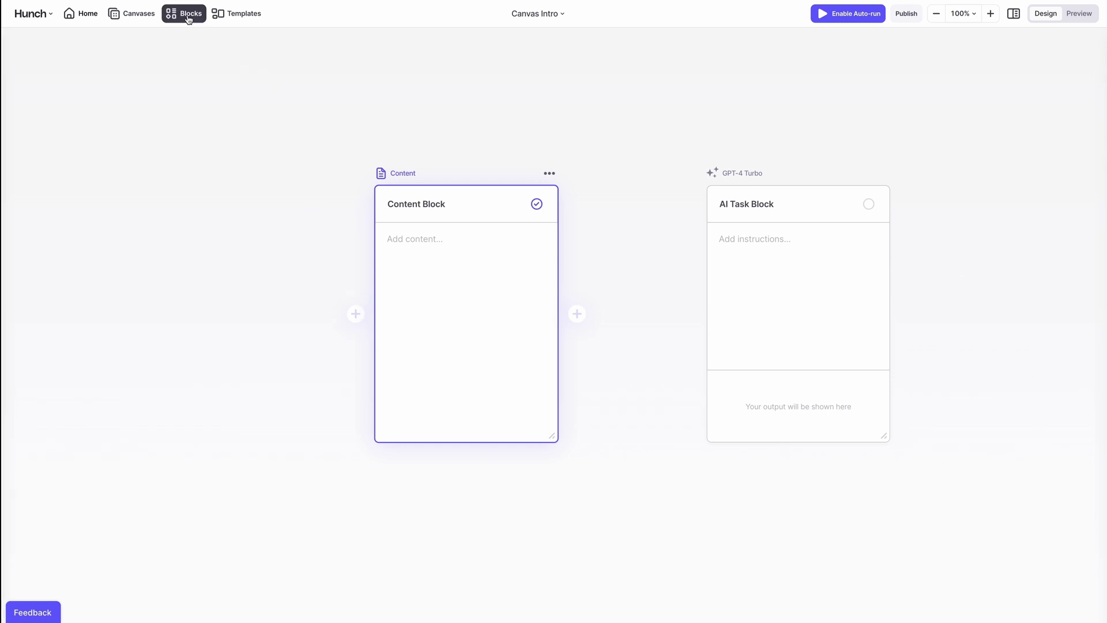
pyautogui.scroll(-6, 163, 137)
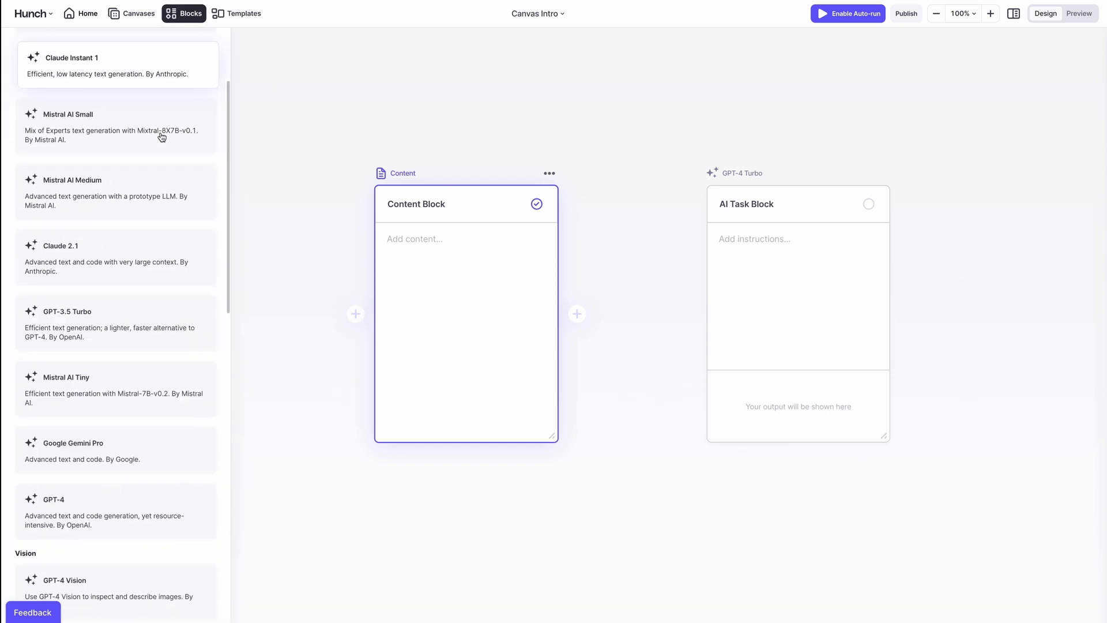
pyautogui.scroll(-3, 162, 137)
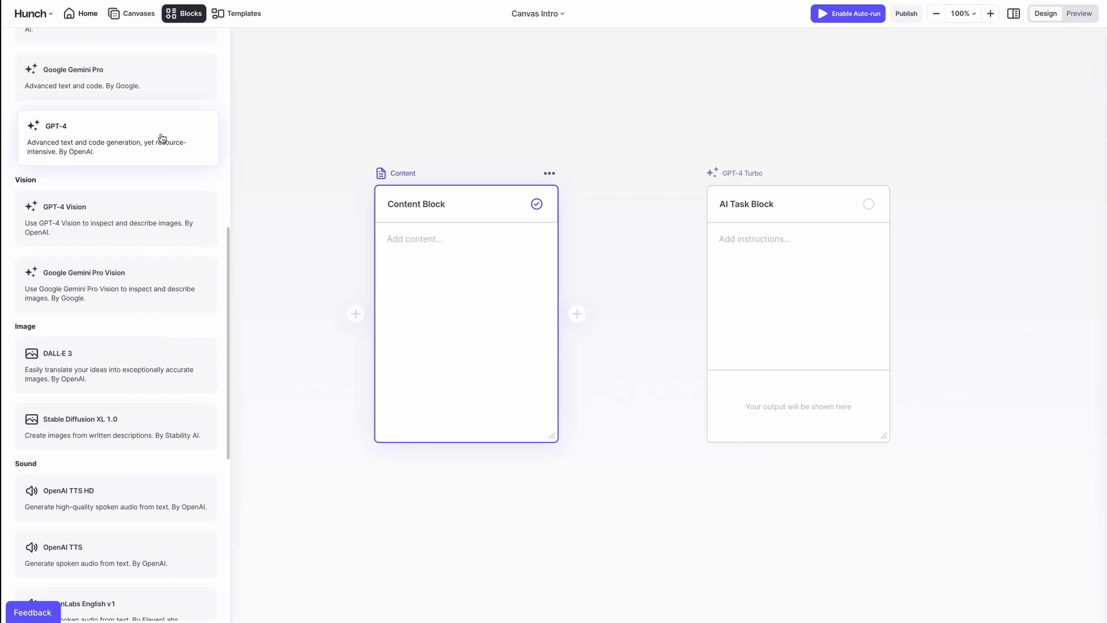
pyautogui.scroll(-4, 160, 140)
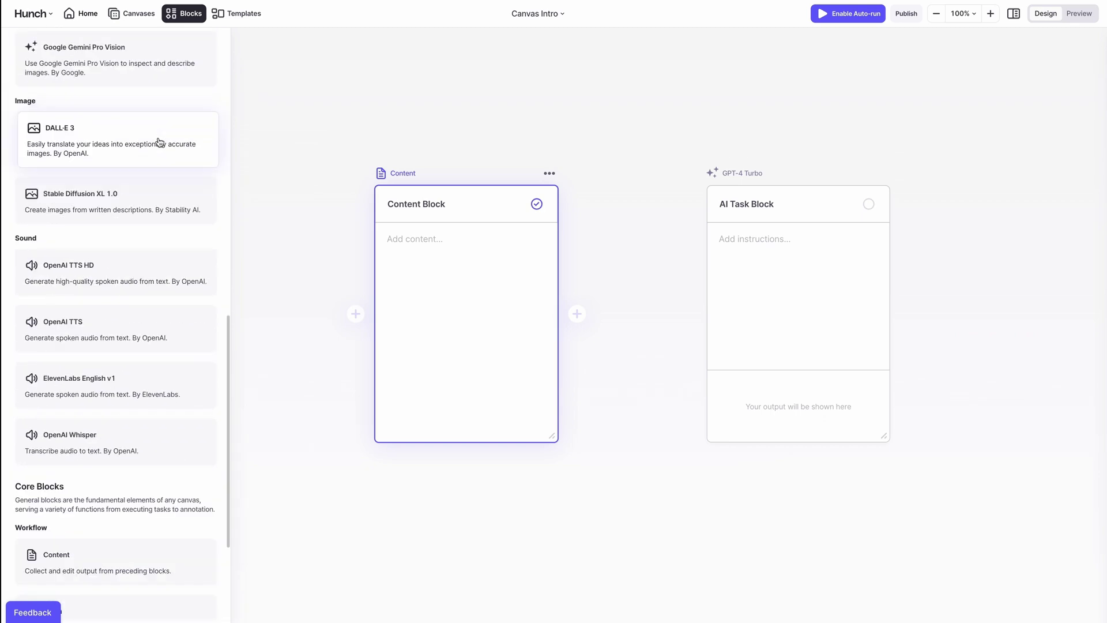
pyautogui.scroll(12, 157, 147)
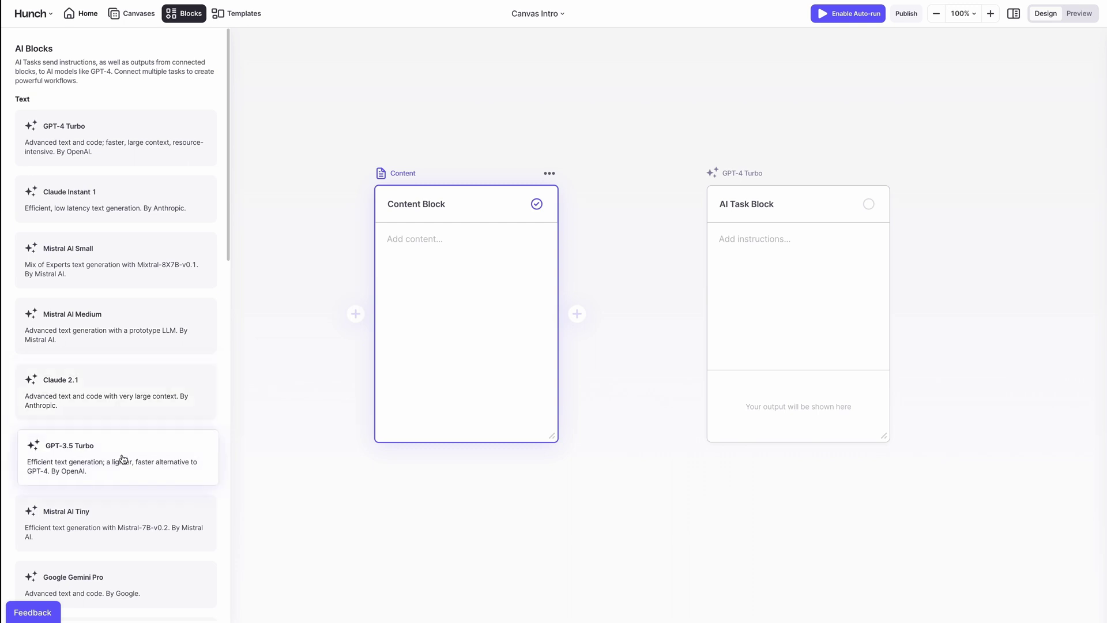
# - Paste a science-quote question into the GPT-4 Turbo task and run it
pyautogui.click(786, 256)
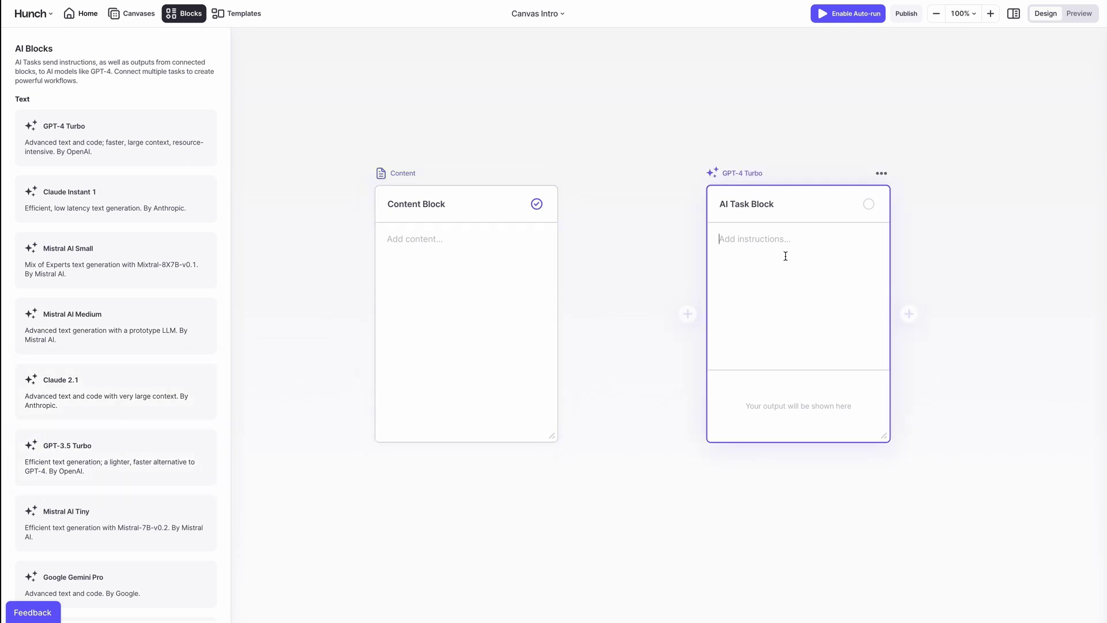
pyautogui.write('What are the most interesting quote in the history of science? Show me only one.')
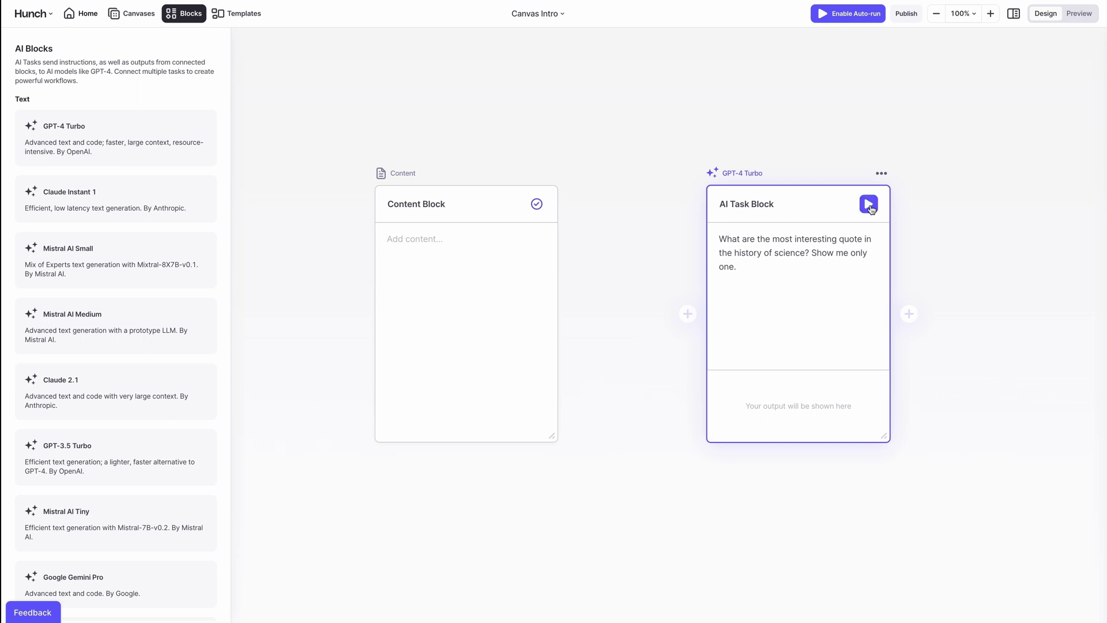
pyautogui.hotkey('ctrl', 'Return')
# - Pan the canvas over to an empty area
pyautogui.moveTo(931, 214); pyautogui.dragTo(788, 213)
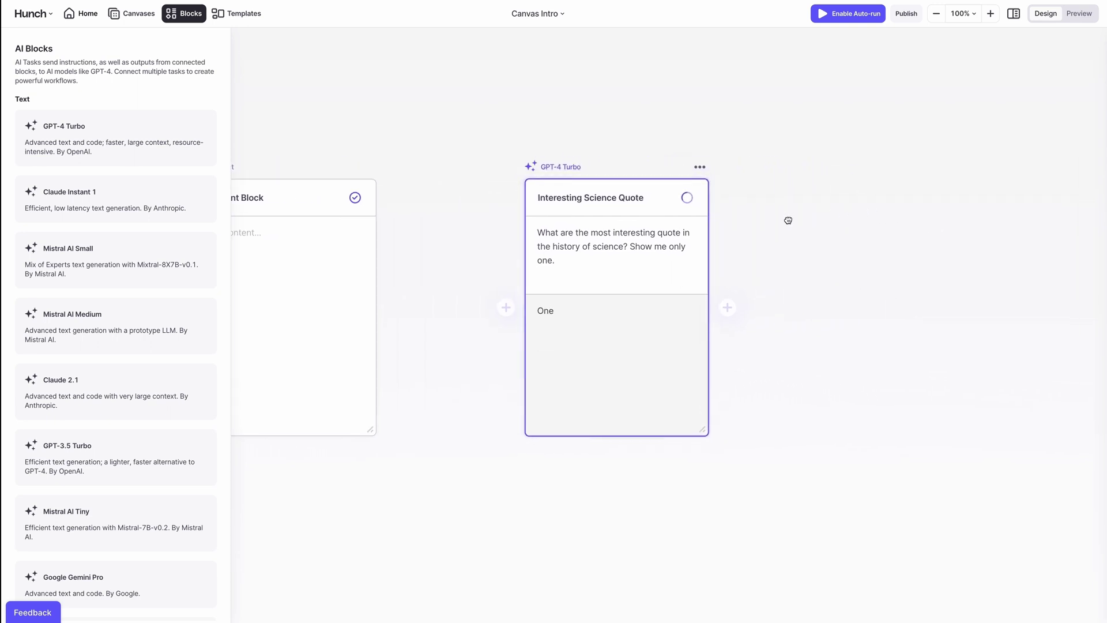
pyautogui.scroll(3, 714, 484)
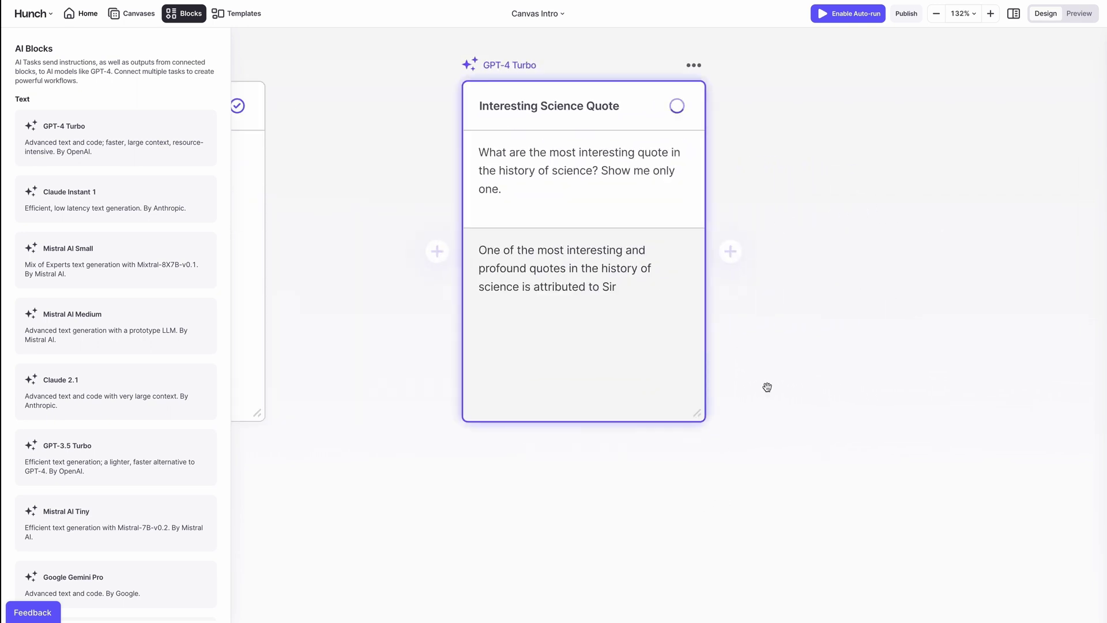
pyautogui.scroll(2, 806, 390)
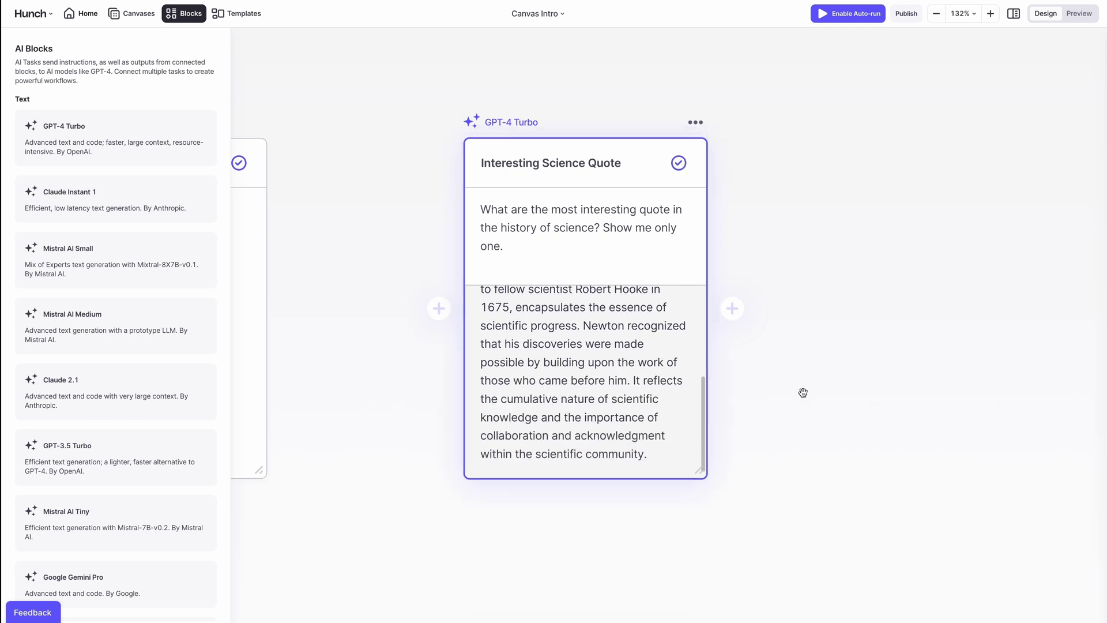
pyautogui.scroll(-2, 837, 350)
pyautogui.moveTo(838, 349); pyautogui.dragTo(113, 356)
pyautogui.scroll(-7, 121, 424)
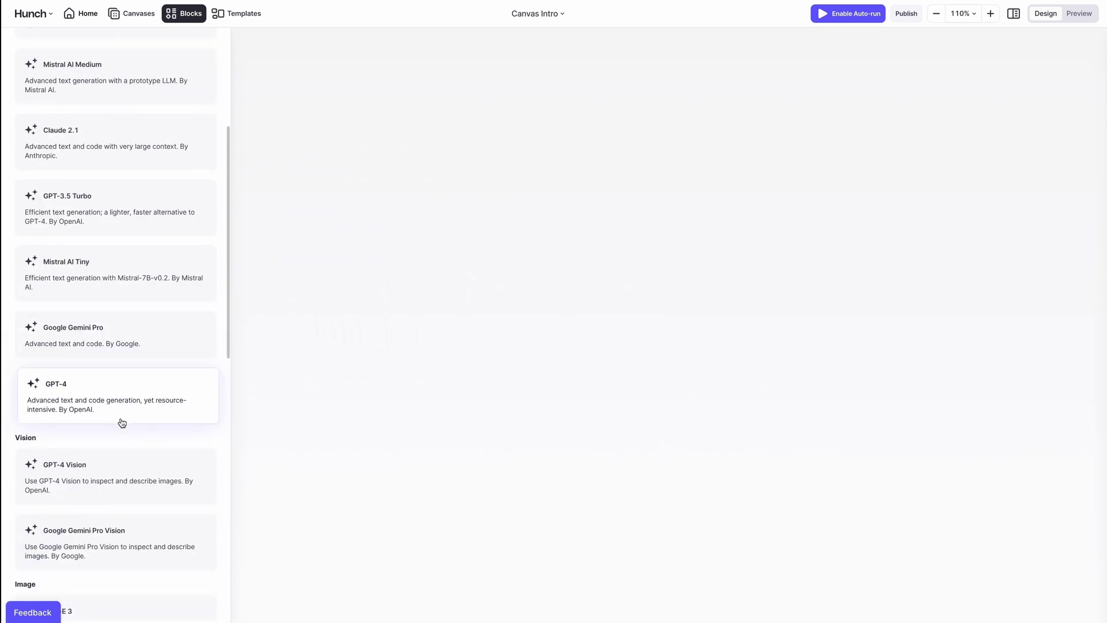
# - Add a DALL·E 3 image block and give it the instruction 'Cat'
pyautogui.moveTo(124, 462); pyautogui.dragTo(657, 294)
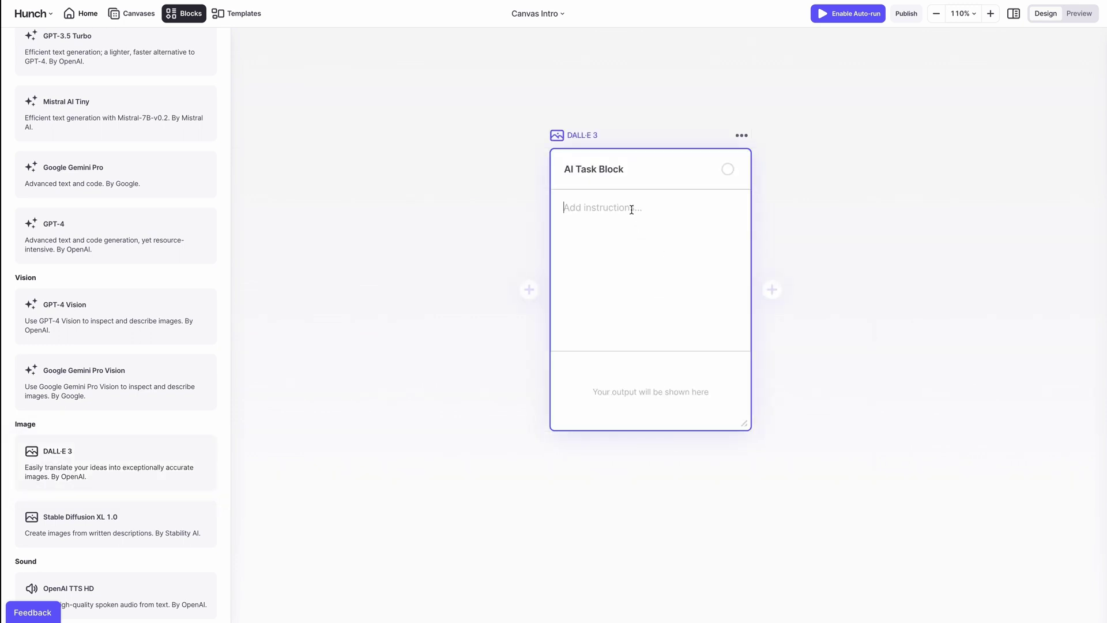
pyautogui.click(632, 210)
pyautogui.write('Cat')
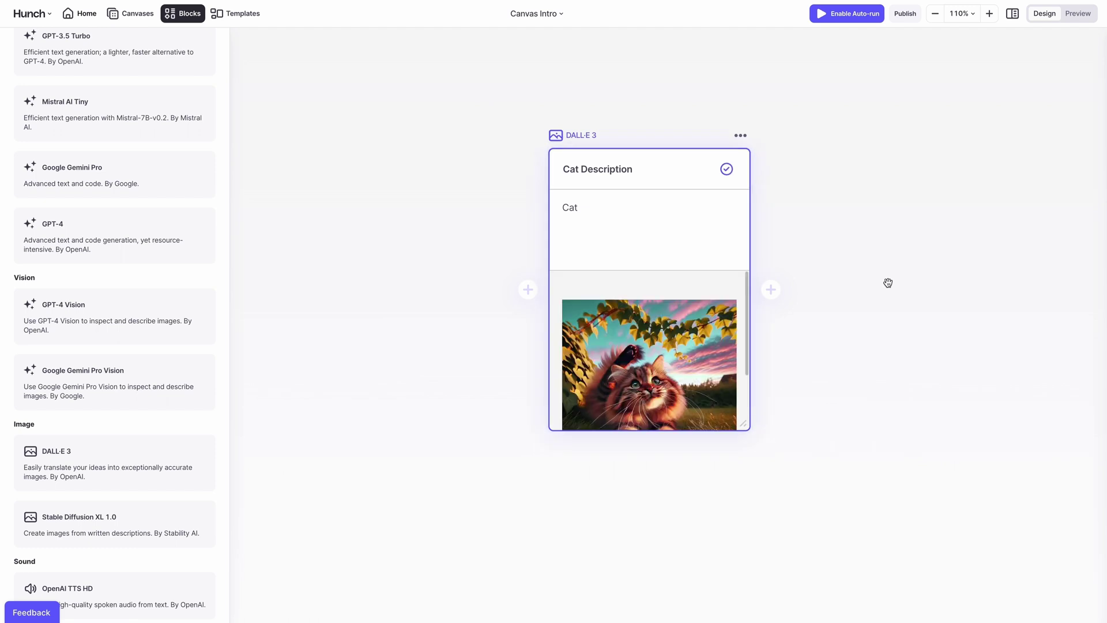
# - Enlarge the DALL·E 3 block and regenerate its cat image
pyautogui.moveTo(741, 424); pyautogui.dragTo(784, 537)
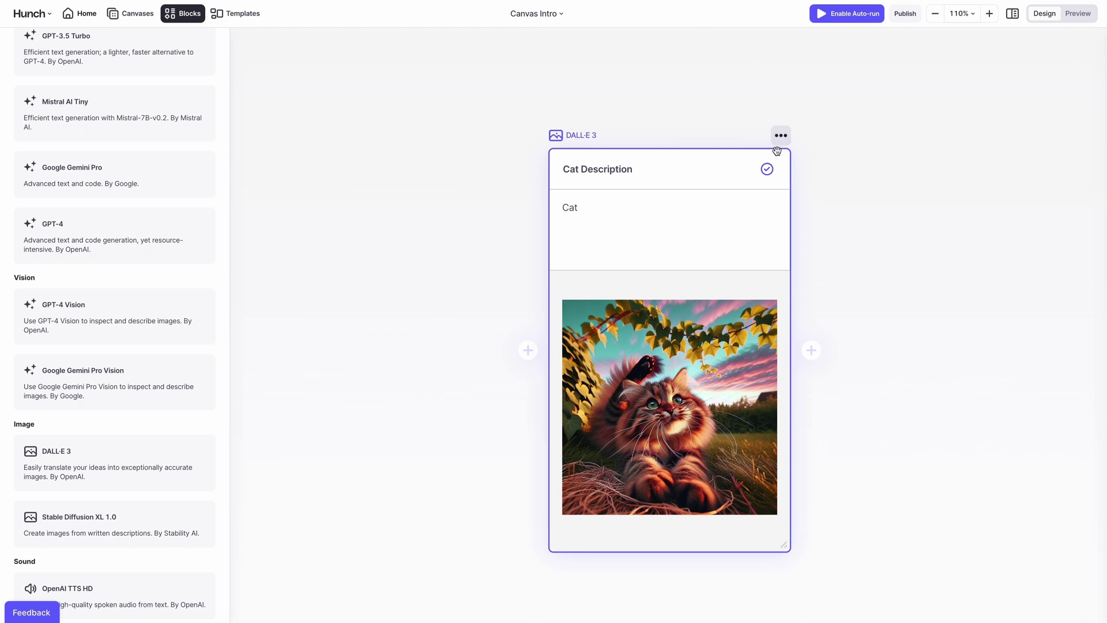
pyautogui.click(768, 170)
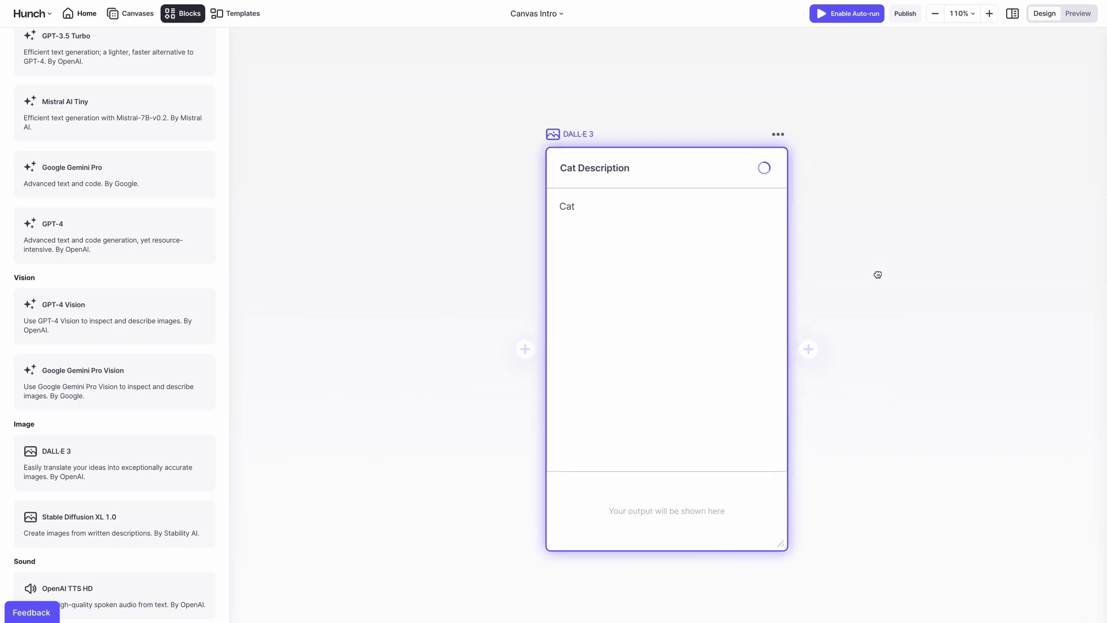
pyautogui.moveTo(877, 272); pyautogui.dragTo(838, 247)
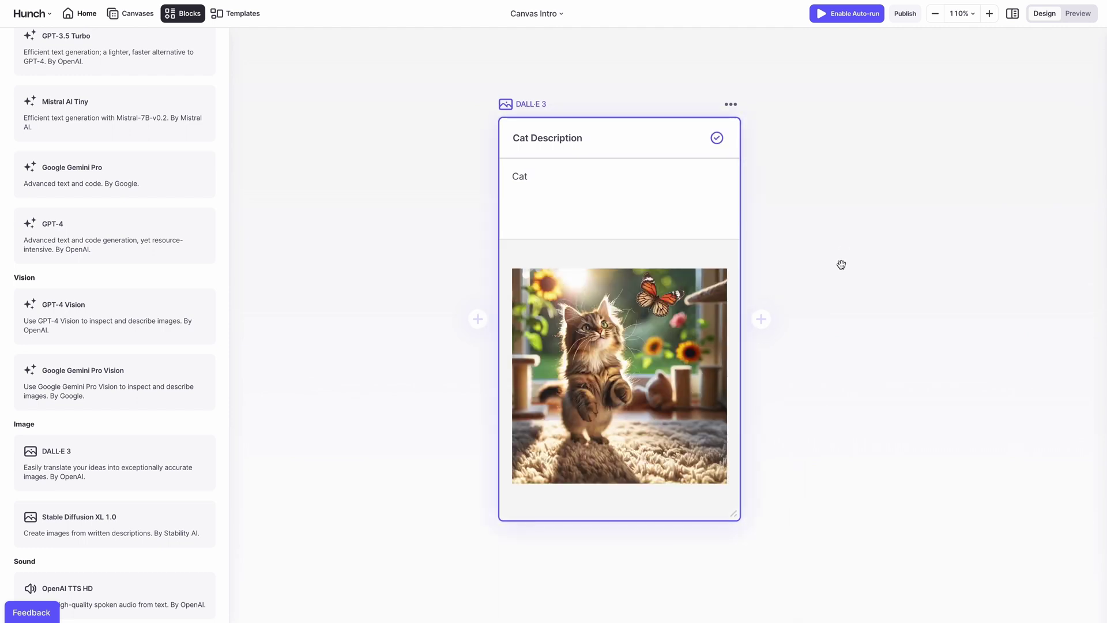
pyautogui.moveTo(738, 515); pyautogui.dragTo(840, 595)
pyautogui.moveTo(882, 556); pyautogui.dragTo(839, 532)
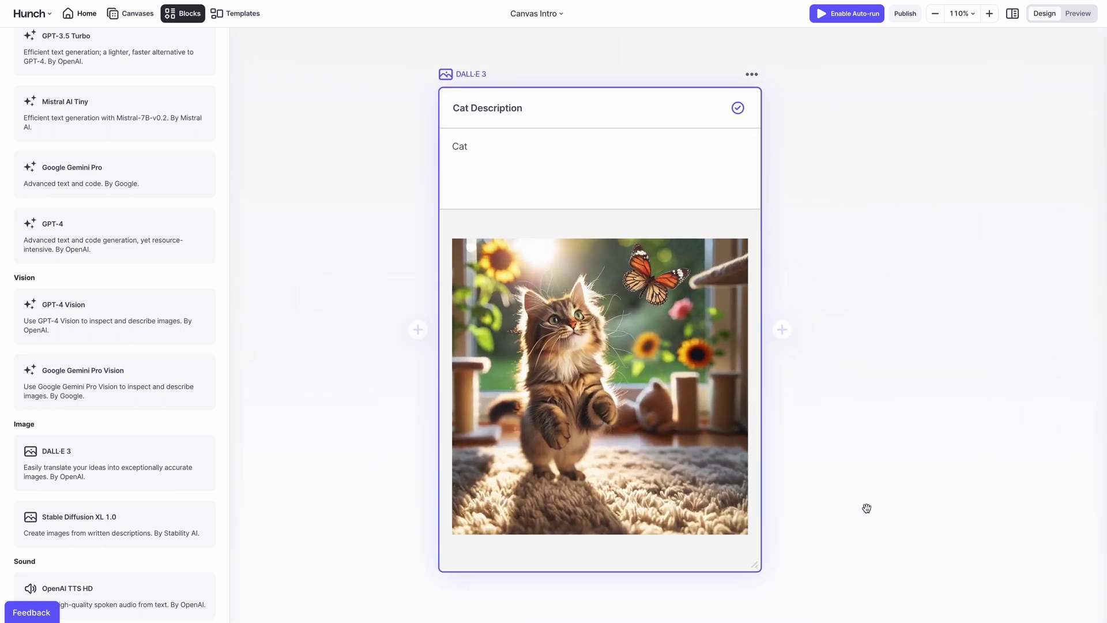
pyautogui.scroll(-2, 867, 508)
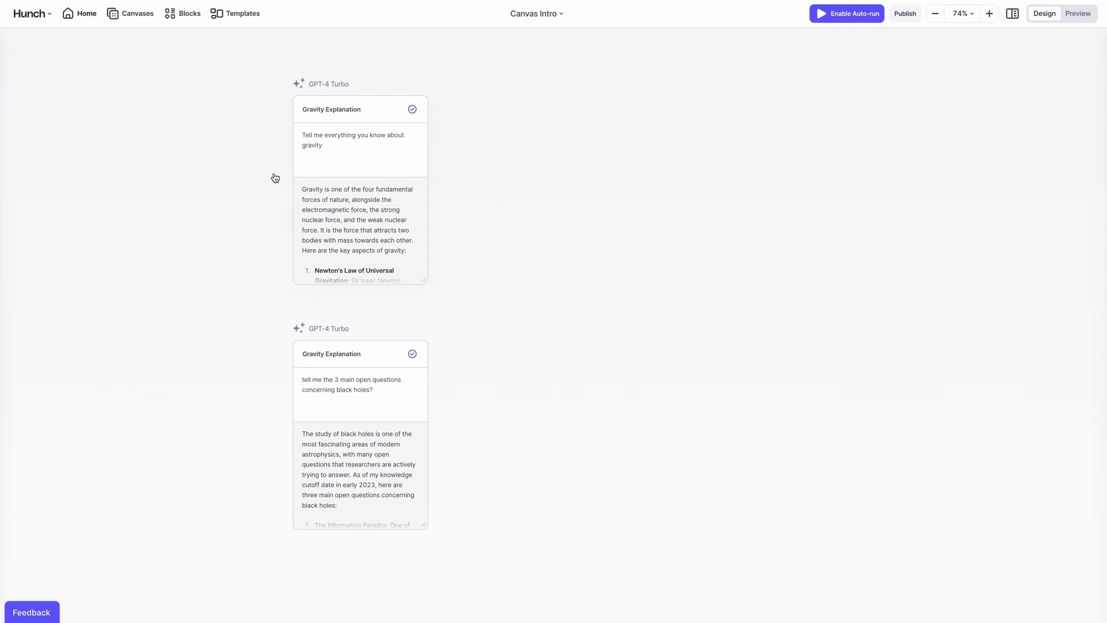
# - Read the outputs of the top and lower Gravity Explanation blocks
pyautogui.scroll(1, 610, 344)
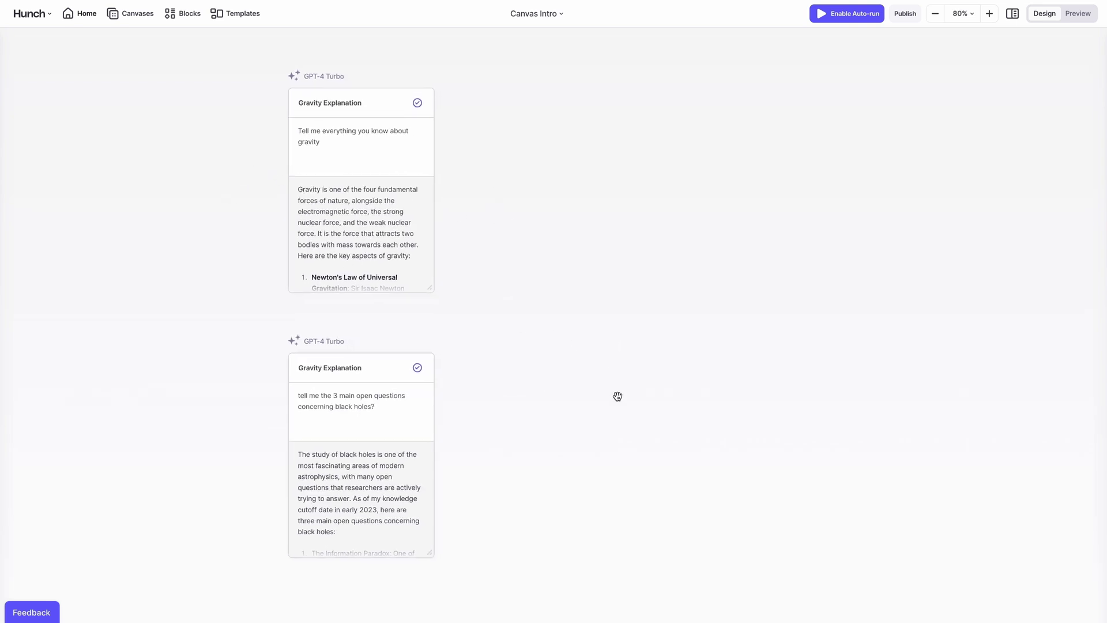
pyautogui.click(371, 242)
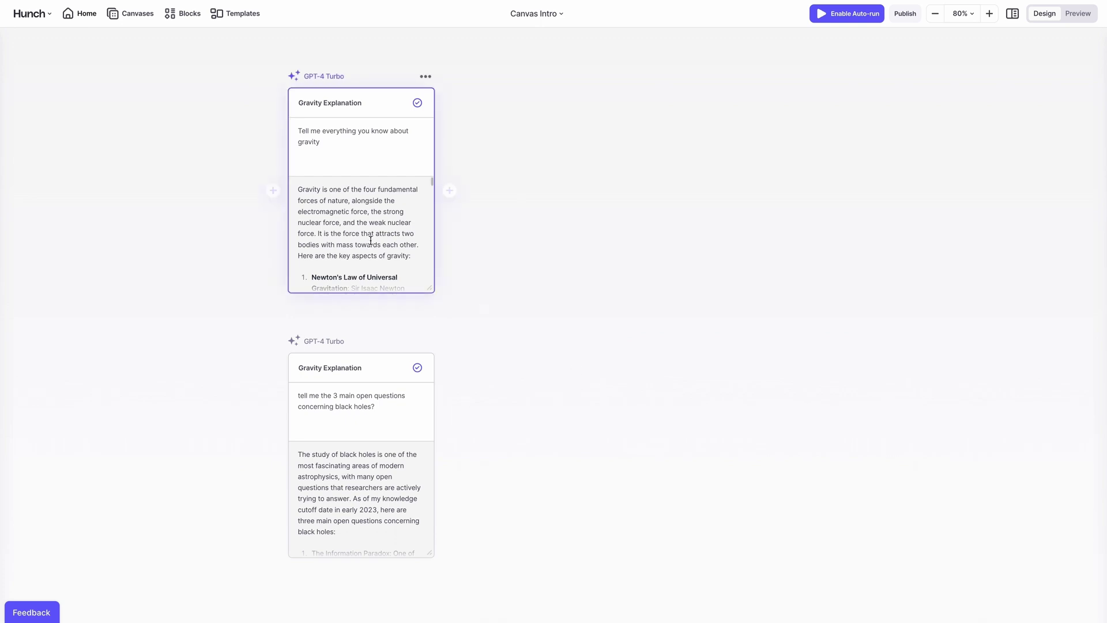
pyautogui.scroll(-5, 370, 242)
pyautogui.click(360, 481)
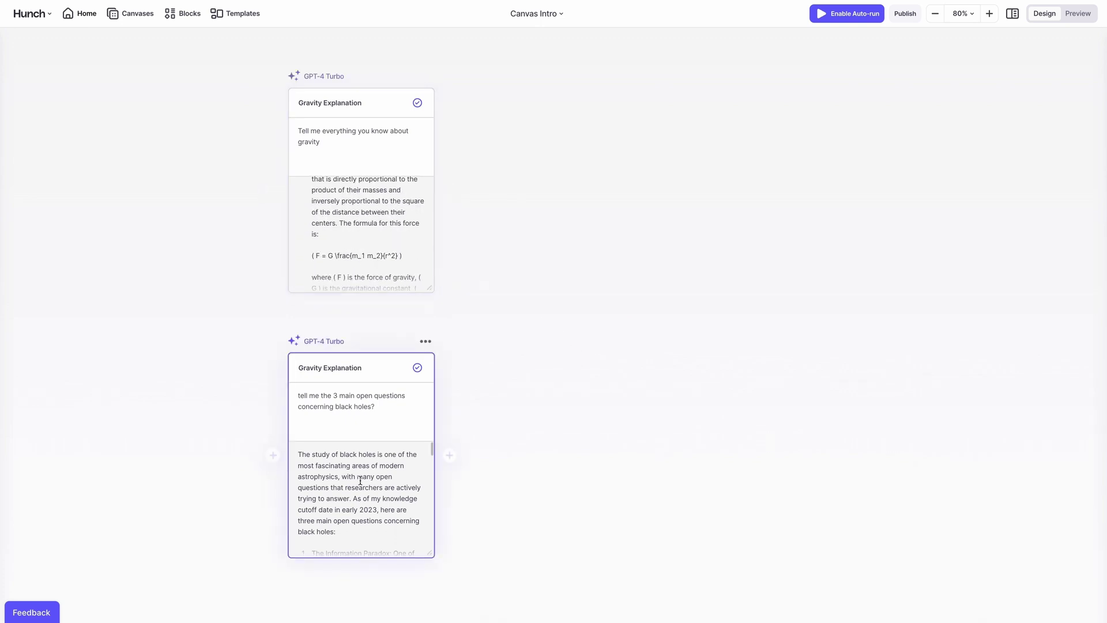
pyautogui.scroll(-5, 360, 480)
# - Add a GPT-4 Turbo block after the top gravity block and link the lower block into it
pyautogui.click(450, 191)
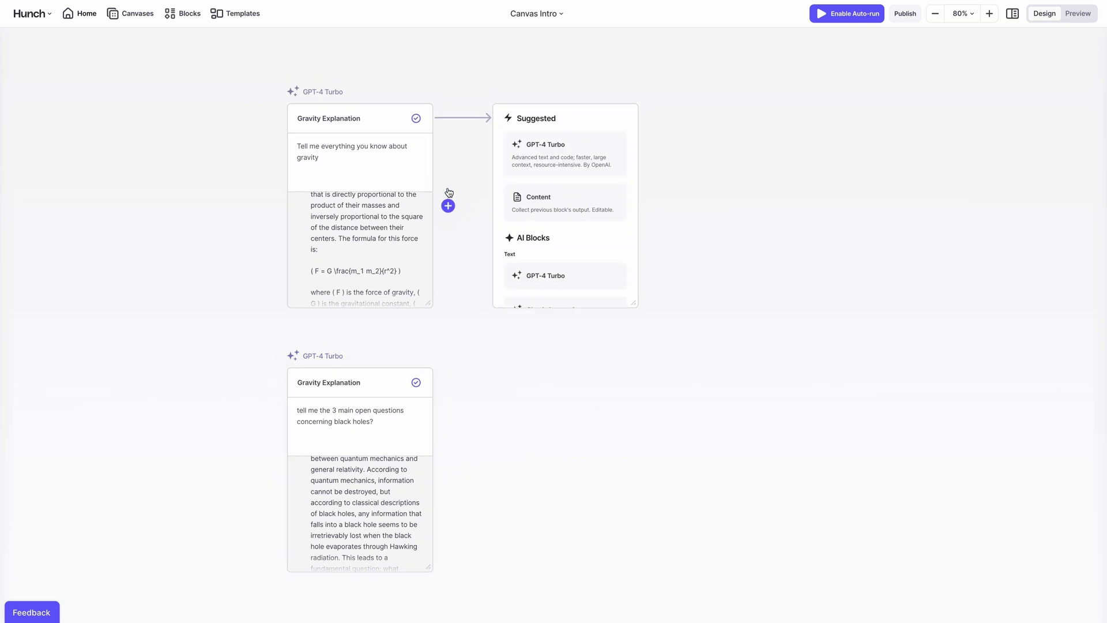
pyautogui.click(531, 254)
pyautogui.moveTo(562, 109); pyautogui.dragTo(650, 108)
pyautogui.moveTo(429, 453); pyautogui.dragTo(696, 247)
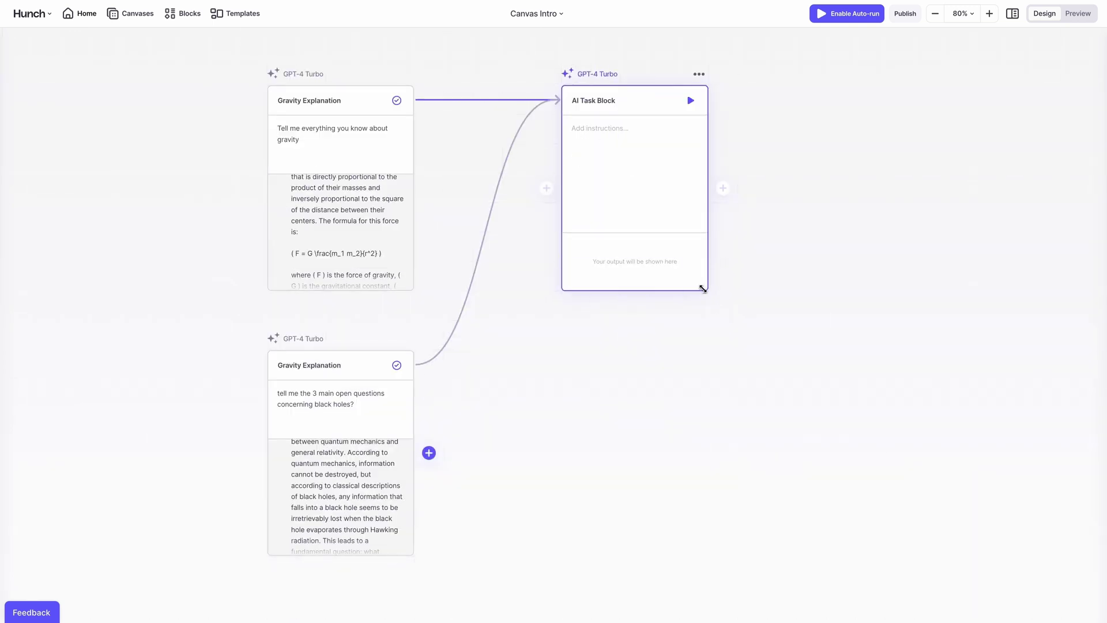
pyautogui.moveTo(703, 288); pyautogui.dragTo(795, 555)
# - Paste the gravity and black holes question into the new block and run it
pyautogui.click(658, 121)
pyautogui.write("What's the connection between gravity and black holes? Explain in 3 sentences.")
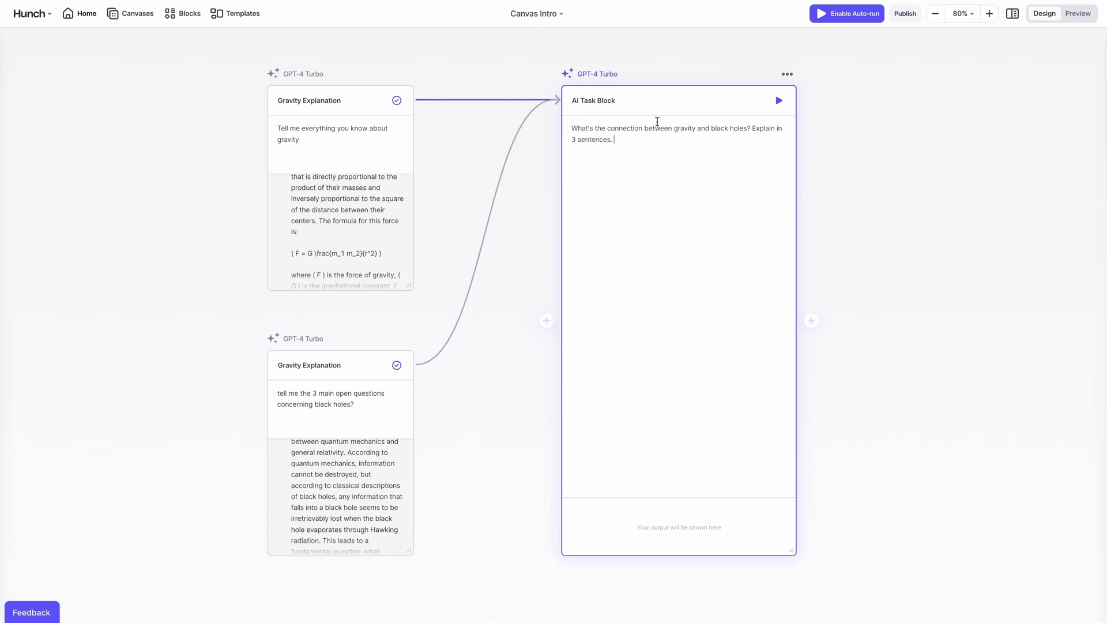
pyautogui.click(779, 100)
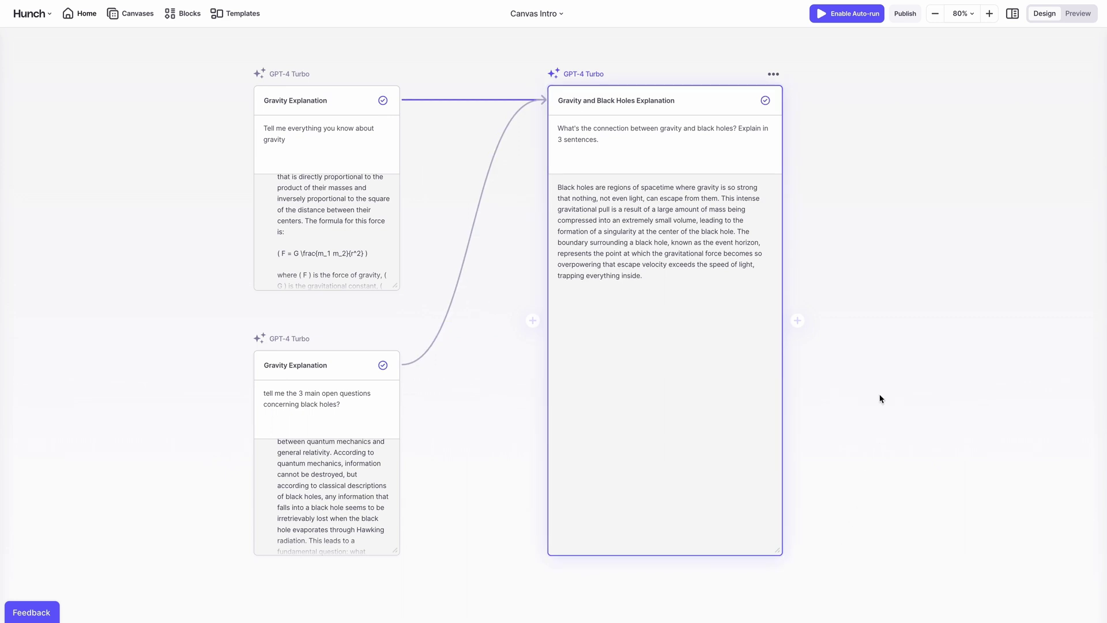
pyautogui.moveTo(943, 247); pyautogui.dragTo(611, 241)
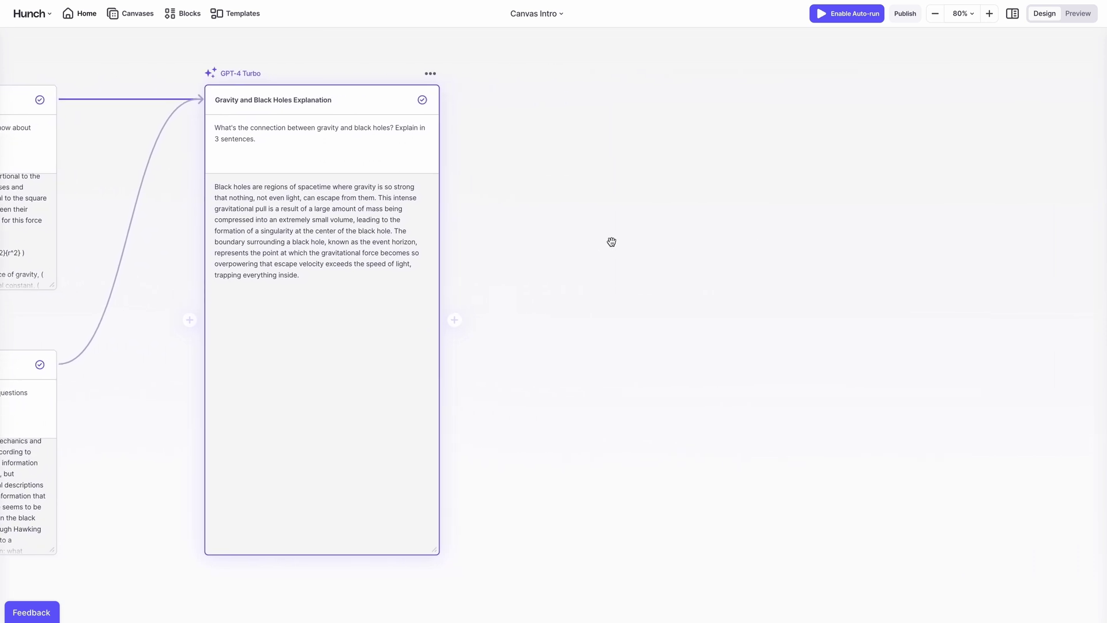
pyautogui.doubleClick(787, 89)
# - Enlarge the new block, then add a block linked after Gravity and Black Holes Explanation
pyautogui.moveTo(935, 289); pyautogui.dragTo(987, 551)
pyautogui.scroll(-5, 962, 267)
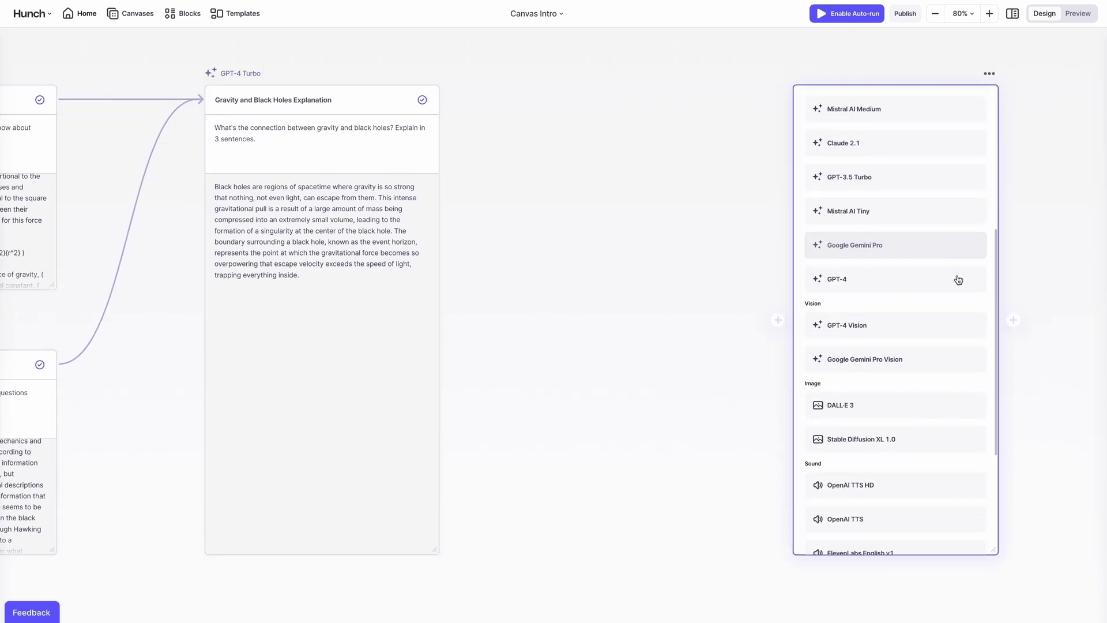
pyautogui.click(413, 317)
pyautogui.click(454, 320)
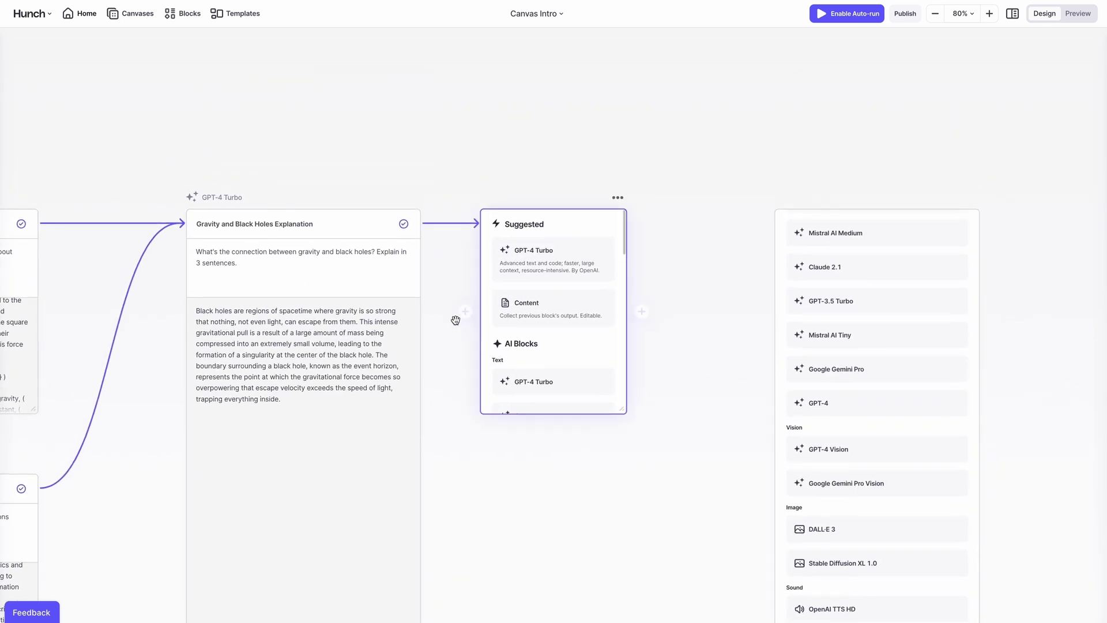
# - Drag a GPT-4 task block from the Blocks library onto the canvas below the linked block
pyautogui.click(172, 19)
pyautogui.scroll(-2, 152, 197)
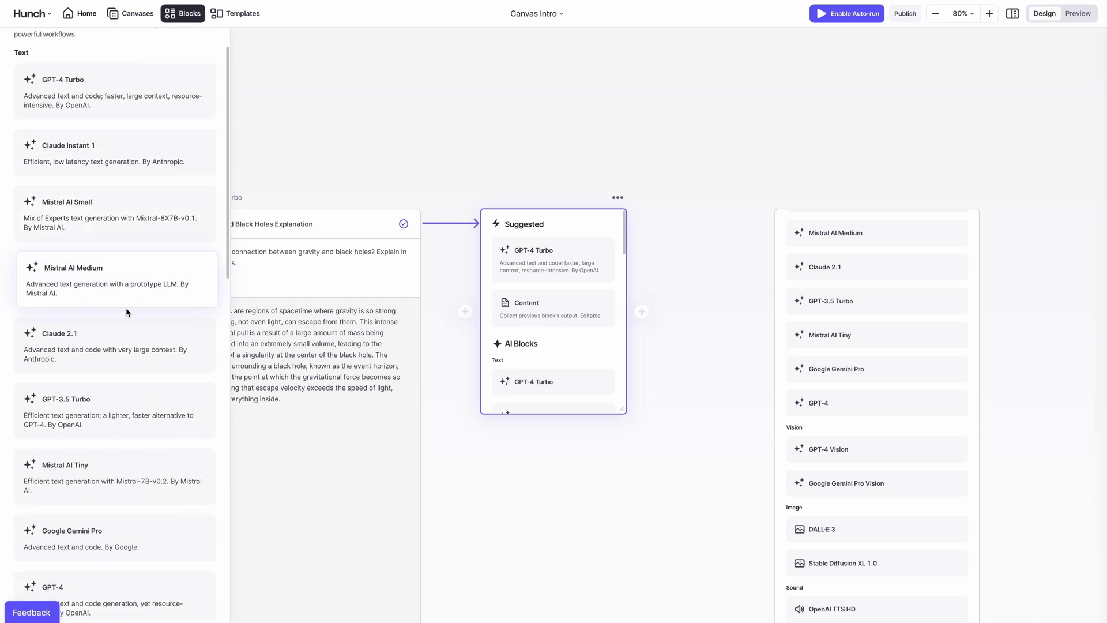
pyautogui.scroll(-5, 128, 312)
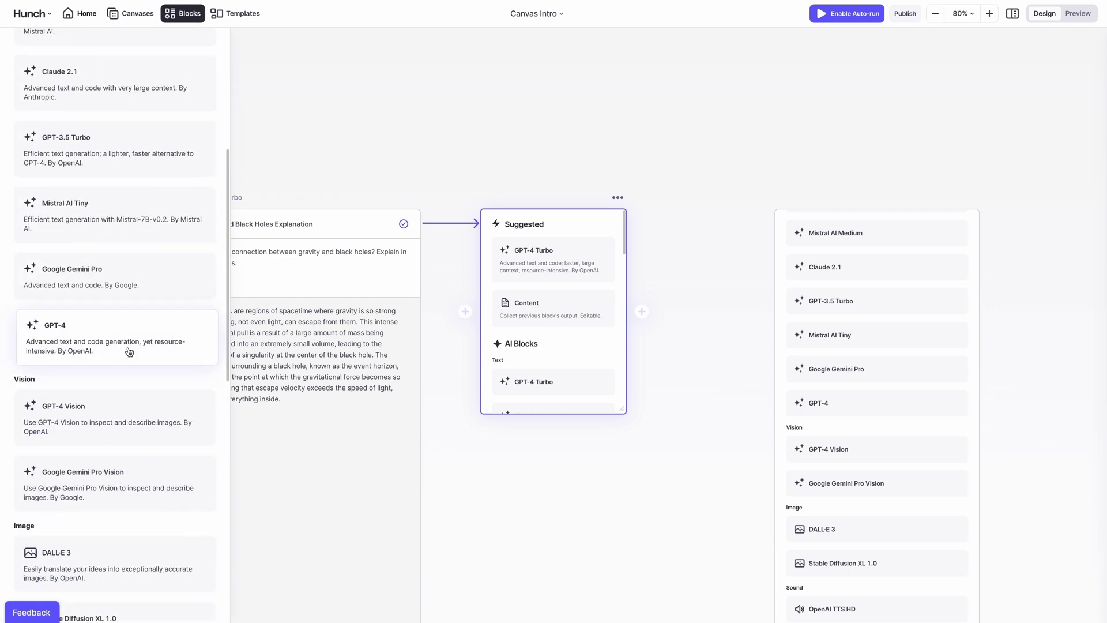
pyautogui.moveTo(129, 352); pyautogui.dragTo(558, 553)
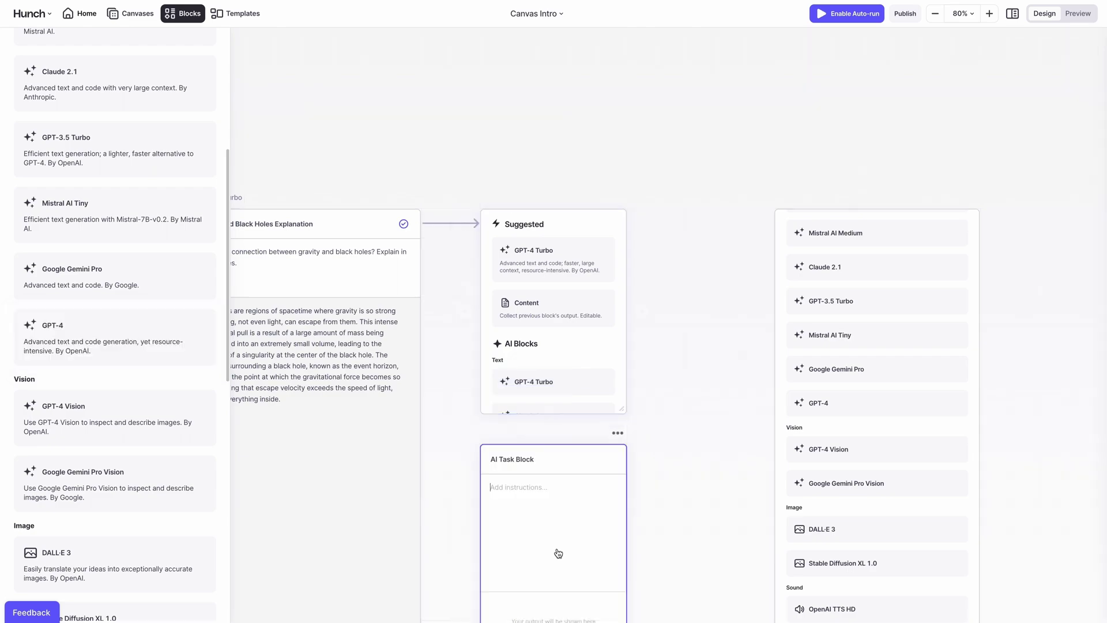
pyautogui.moveTo(706, 482); pyautogui.dragTo(836, 344)
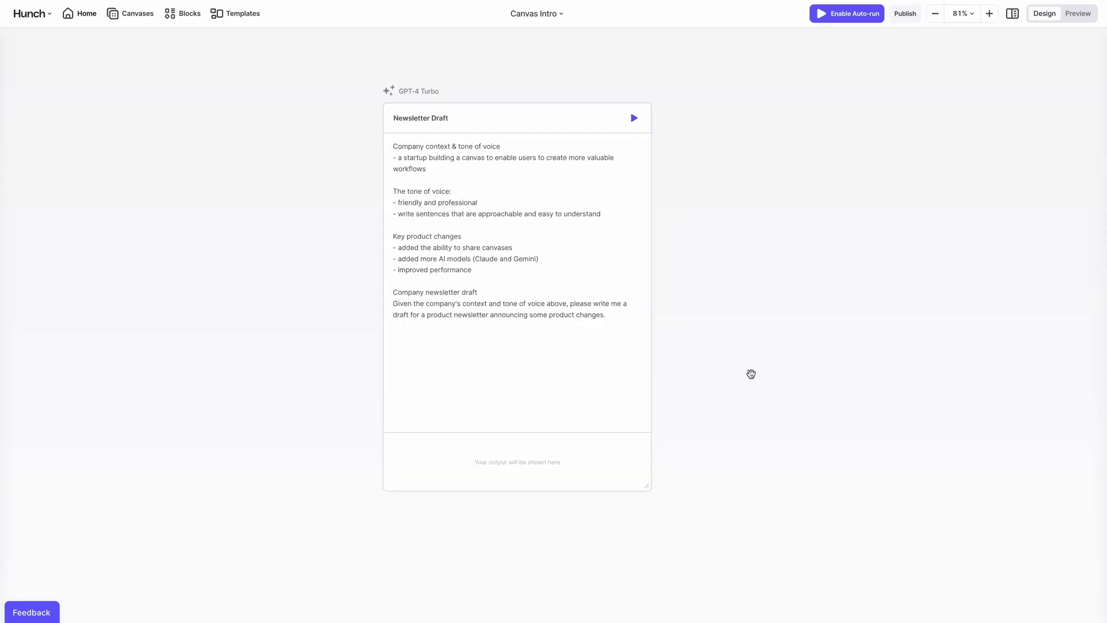
# - Connect the company context and product changes content blocks into the AI task
pyautogui.moveTo(751, 373); pyautogui.dragTo(825, 381)
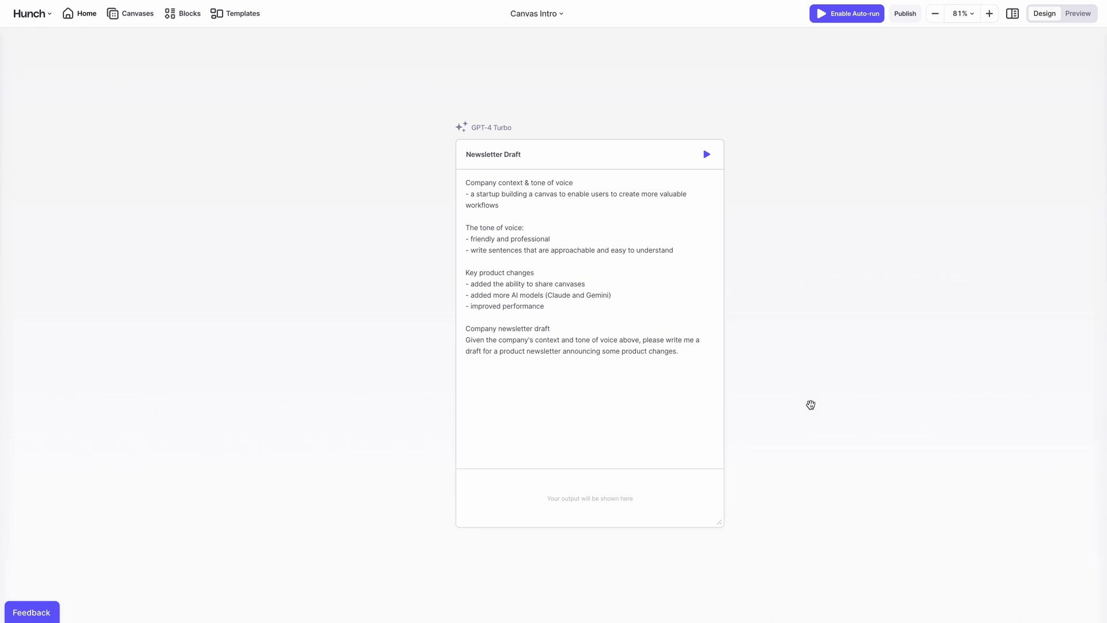
pyautogui.scroll(-3, 814, 406)
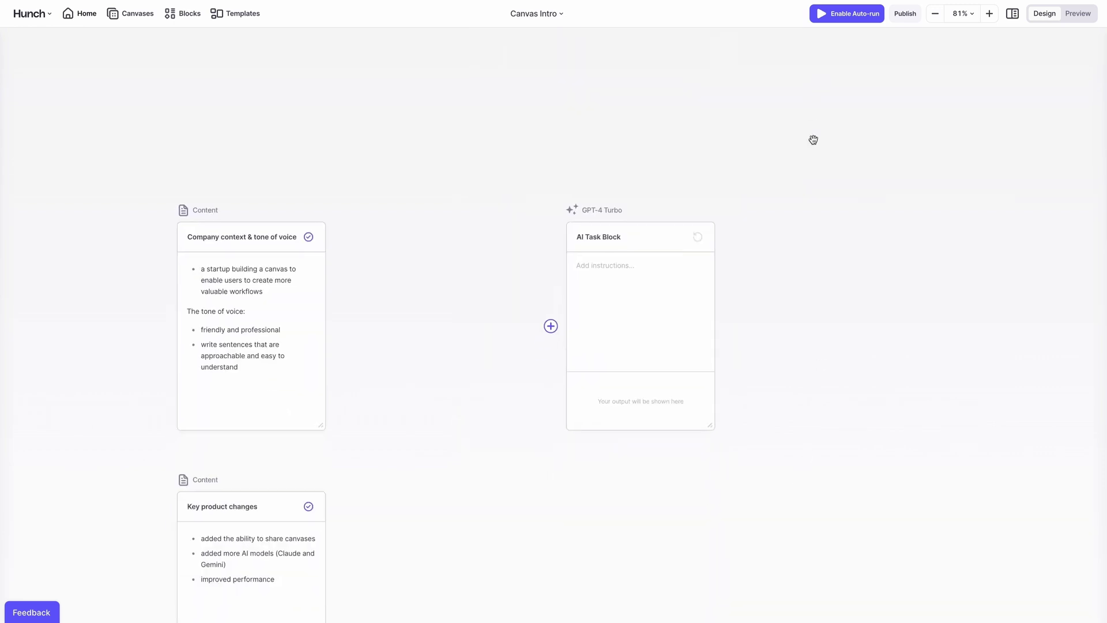
pyautogui.scroll(-5, 813, 138)
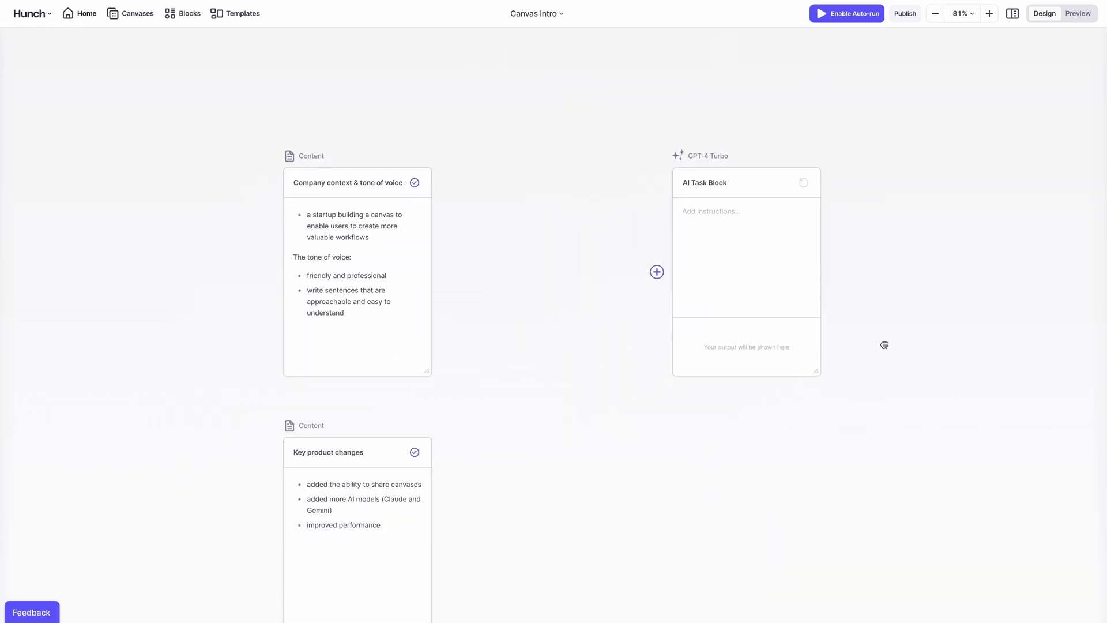
pyautogui.moveTo(571, 351); pyautogui.dragTo(542, 366)
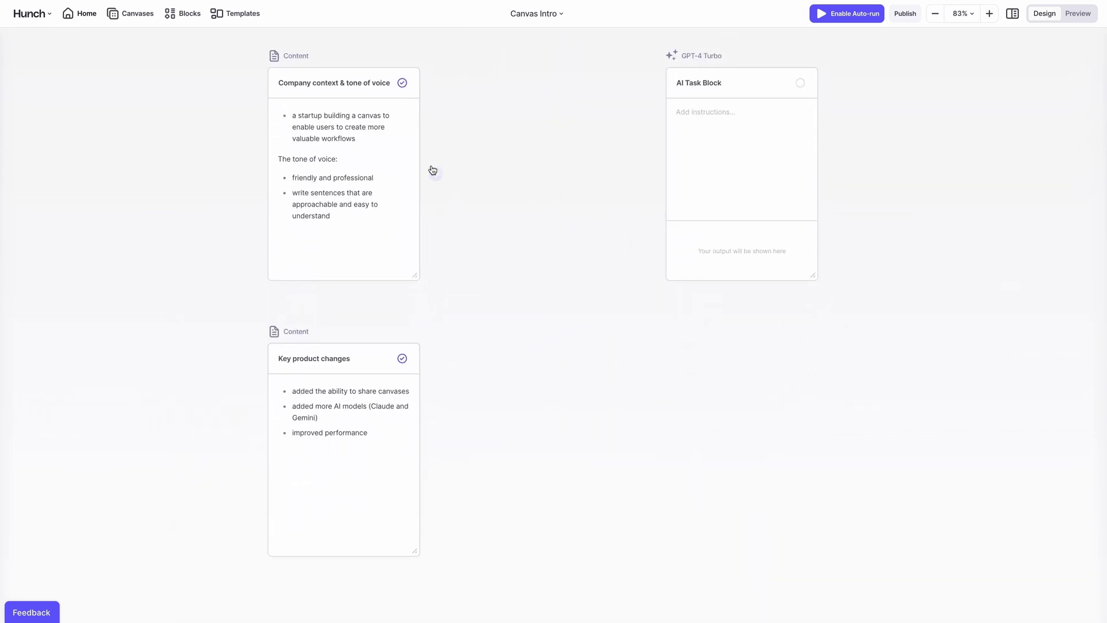
pyautogui.moveTo(436, 173); pyautogui.dragTo(687, 99)
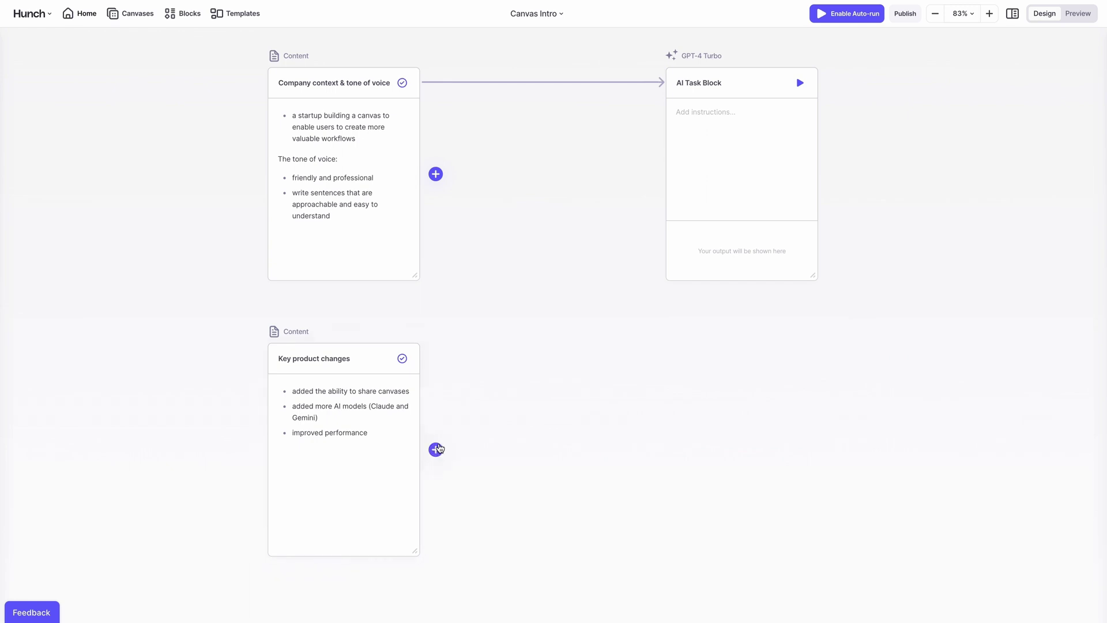
pyautogui.moveTo(435, 449); pyautogui.dragTo(726, 109)
# - Write the 50-word newsletter instructions, run the task, and enlarge the draft to read it
pyautogui.click(723, 111)
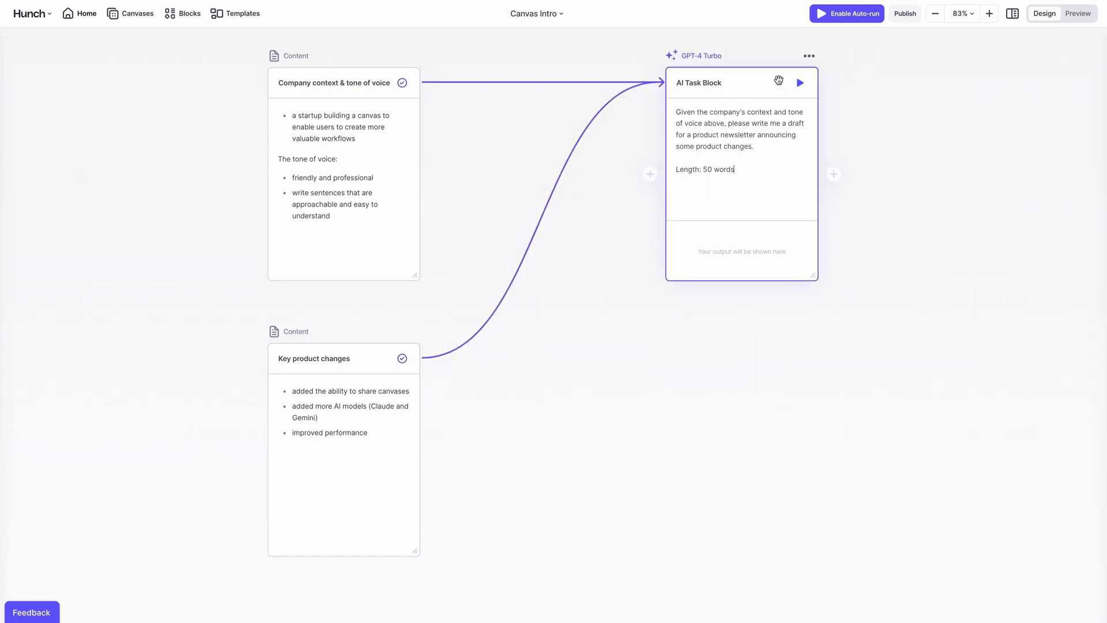
pyautogui.click(800, 84)
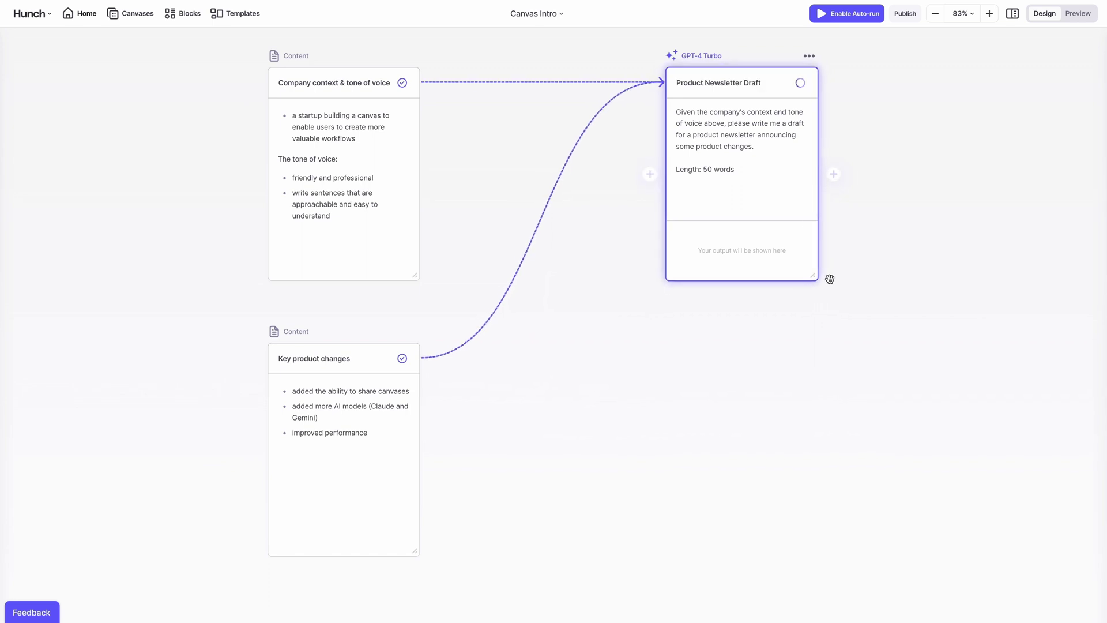
pyautogui.moveTo(812, 277); pyautogui.dragTo(912, 548)
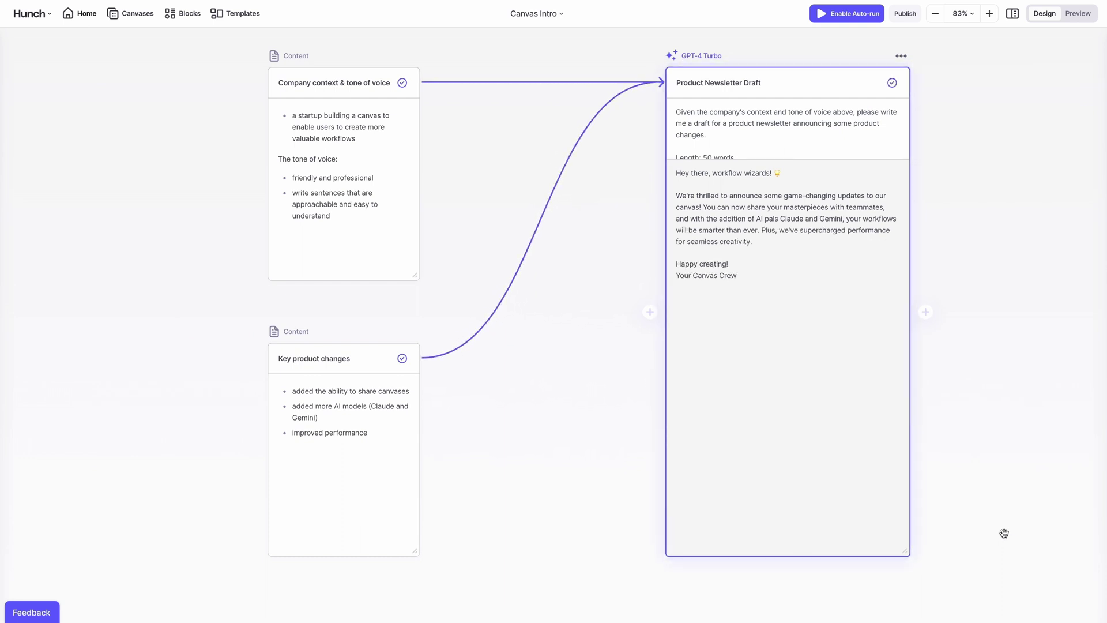
pyautogui.moveTo(1008, 438); pyautogui.dragTo(52, 360)
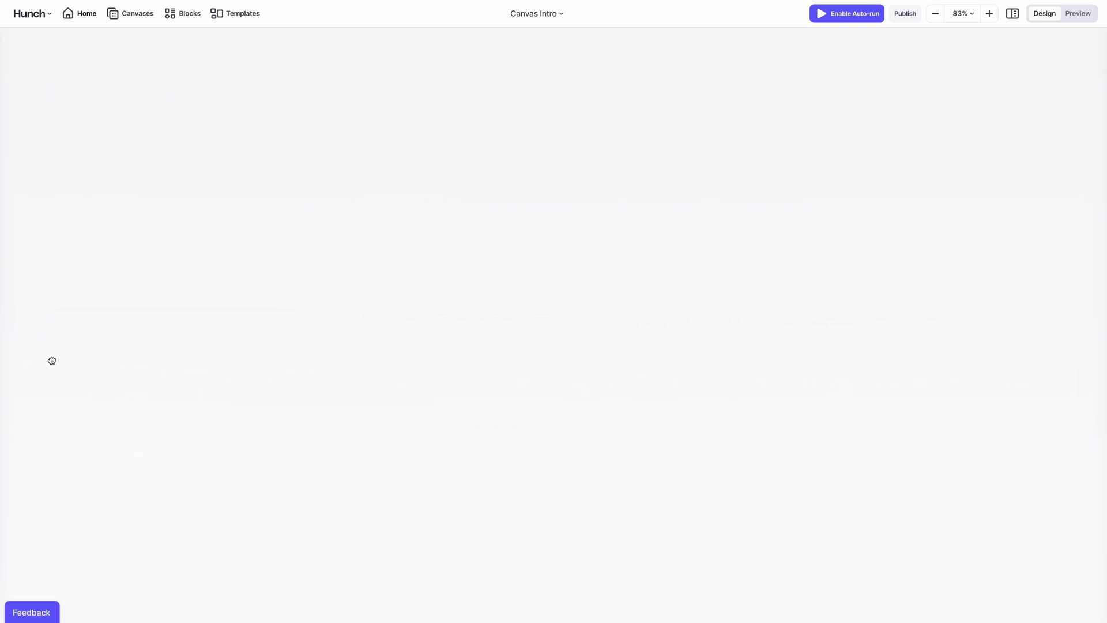
# - Expand and inspect the TLDR Summary block's compiled prompt, then collapse it
pyautogui.moveTo(916, 392); pyautogui.dragTo(195, 392)
pyautogui.moveTo(919, 428); pyautogui.dragTo(933, 406)
pyautogui.click(551, 186)
pyautogui.scroll(-10, 550, 248)
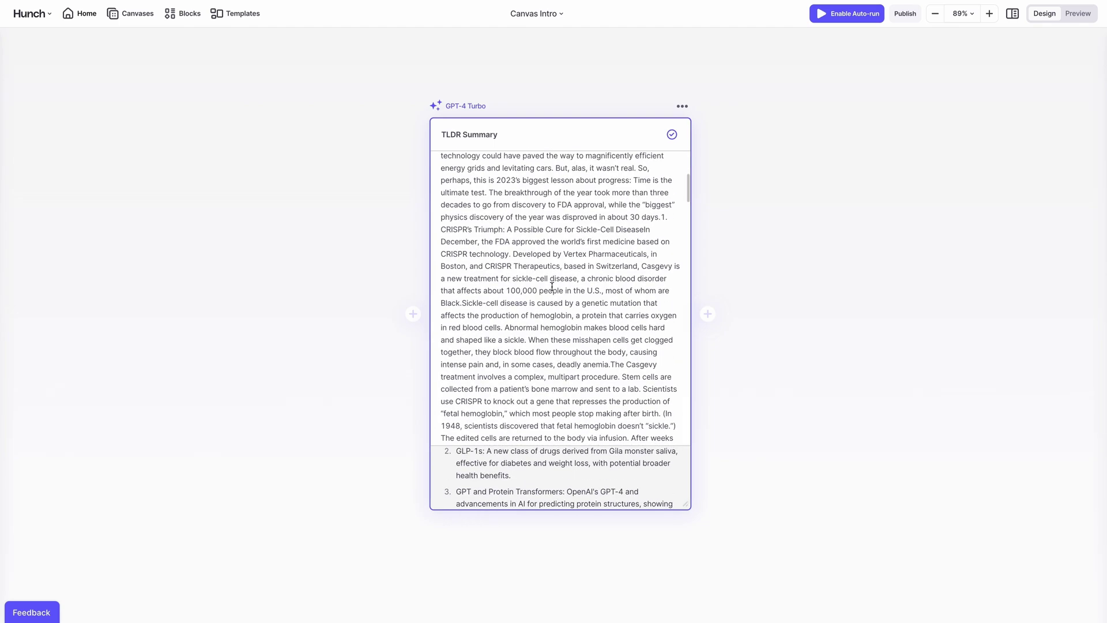
pyautogui.scroll(-15, 551, 301)
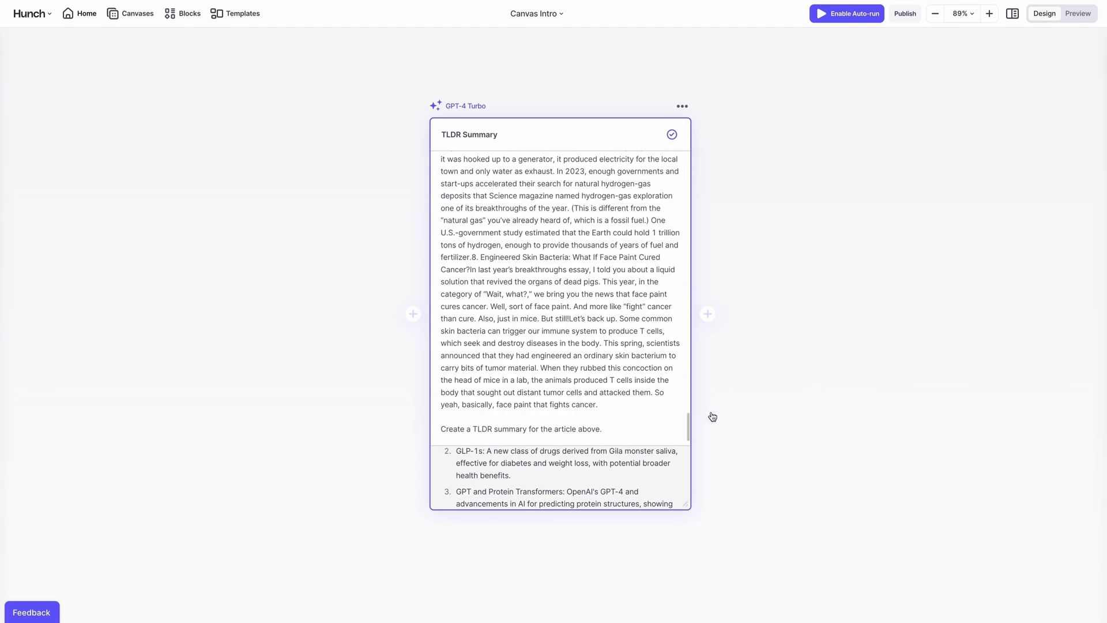
pyautogui.click(841, 522)
pyautogui.scroll(-6, 830, 467)
# - Enlarge the Article copy/paste block to show more of its text
pyautogui.moveTo(821, 403); pyautogui.dragTo(927, 64)
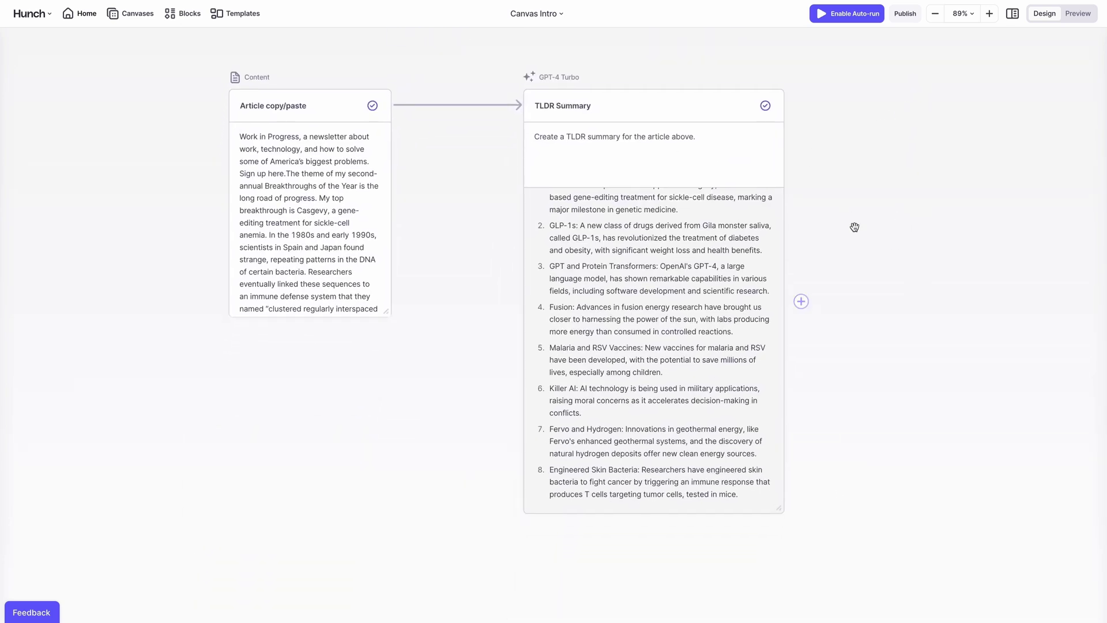
pyautogui.click(391, 235)
pyautogui.moveTo(387, 315); pyautogui.dragTo(489, 512)
pyautogui.click(695, 141)
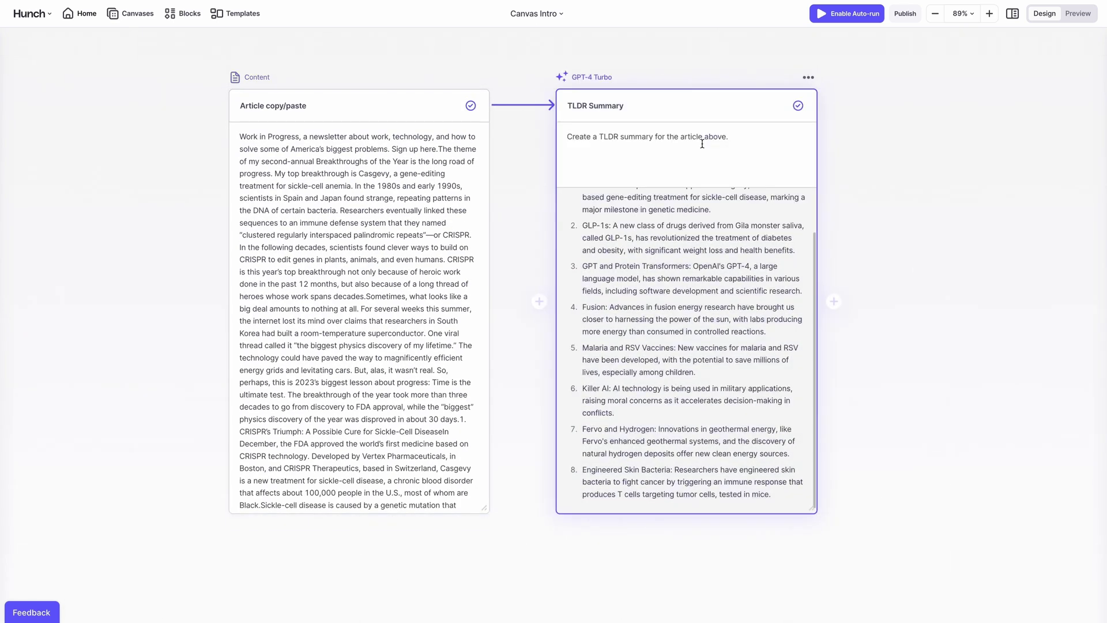
pyautogui.click(1004, 240)
pyautogui.moveTo(1004, 240)
pyautogui.mouseDown()
pyautogui.moveTo(986, 232)
pyautogui.moveTo(1005, 257)
pyautogui.mouseUp()
# - Replace the article text with the GPT-4 planning passage and rerun the stale TLDR Summary
pyautogui.click(406, 197)
pyautogui.hotkey('ctrl', 'a')
pyautogui.write("Considering that the LLMs don't suffer some of the normal limitations of humans–such as having a life on the side, and thus not having the inclination to focus exclusively on the test/interview preparation for long periods, we wanted to check if the improved performance of GPT4 is really coming from its ability to plan. One way of doing this for planning tasks is to reduce the effectiveness of approximate retrieval by obfuscating the names of the actions and objects in the planning problem. When we did this for our test domains, GPT4's empirical performance plummeted precipitously, despite the fact that none of the standard off-the-shelf AI planners have any trouble with such obfuscation. As these results came about at the height of sparks of AGI/existential risk angst, we couldn't resist the tongue-in-cheek editorializing that if GPT4 ever goes rogue, you can stymie it by throwing it a simple planning problem! Humor aside, nothing in our studies showed that GPT4 is capable of generating executable plans autonomously.")
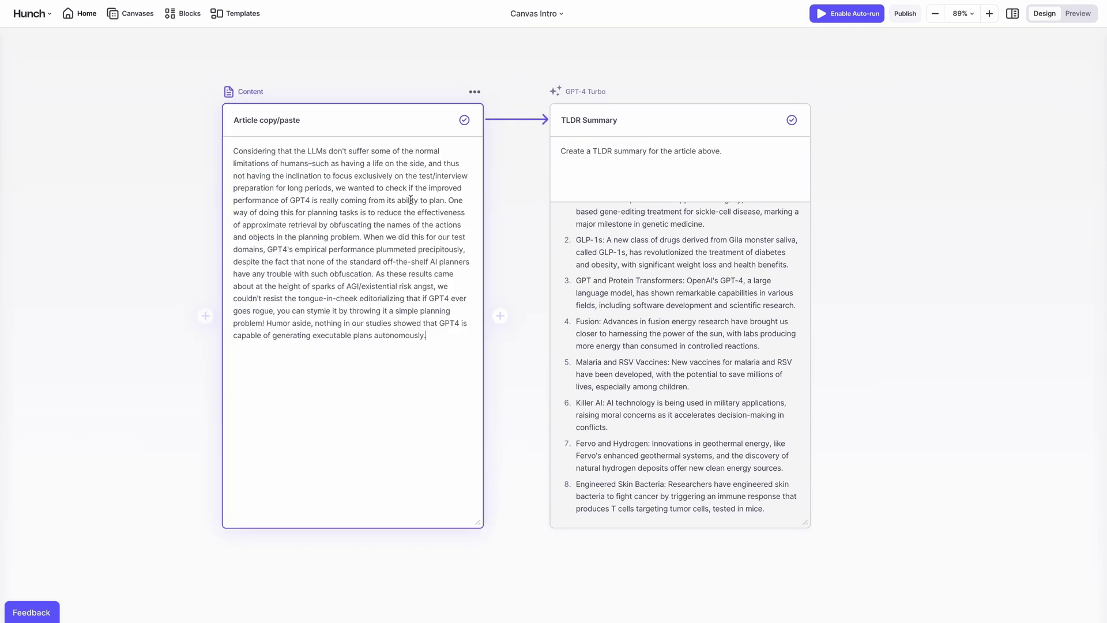
pyautogui.click(917, 178)
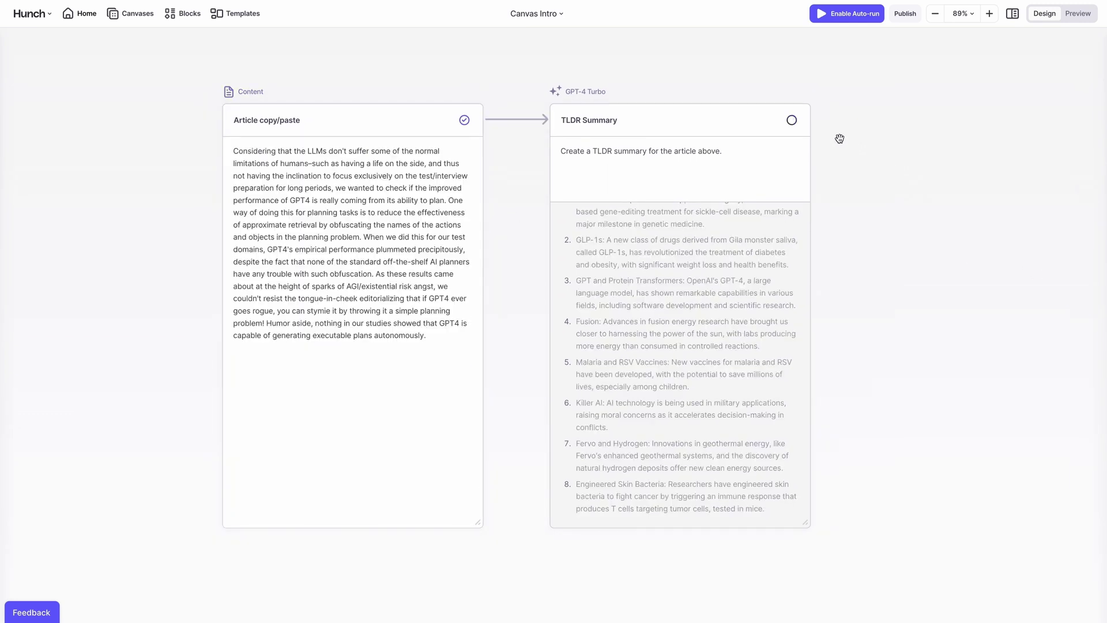
pyautogui.click(793, 122)
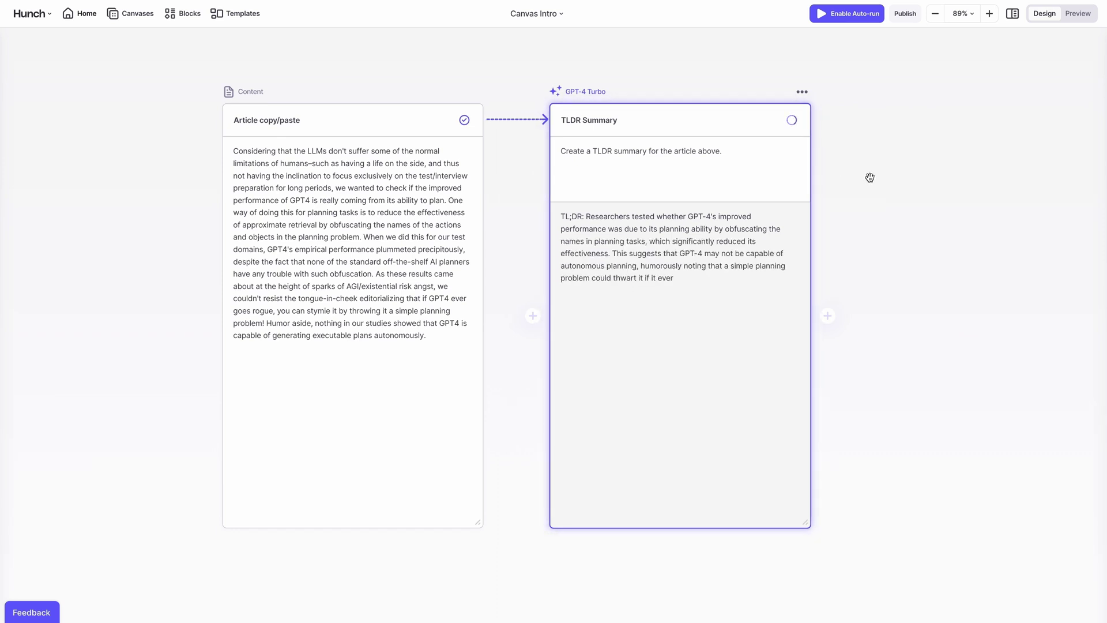
pyautogui.moveTo(984, 229); pyautogui.dragTo(217, 206)
pyautogui.scroll(-3, 666, 147)
# - Connect Story Idea into the Initial Story Plan and rerun the plan with it
pyautogui.hscroll(5, 613, 149)
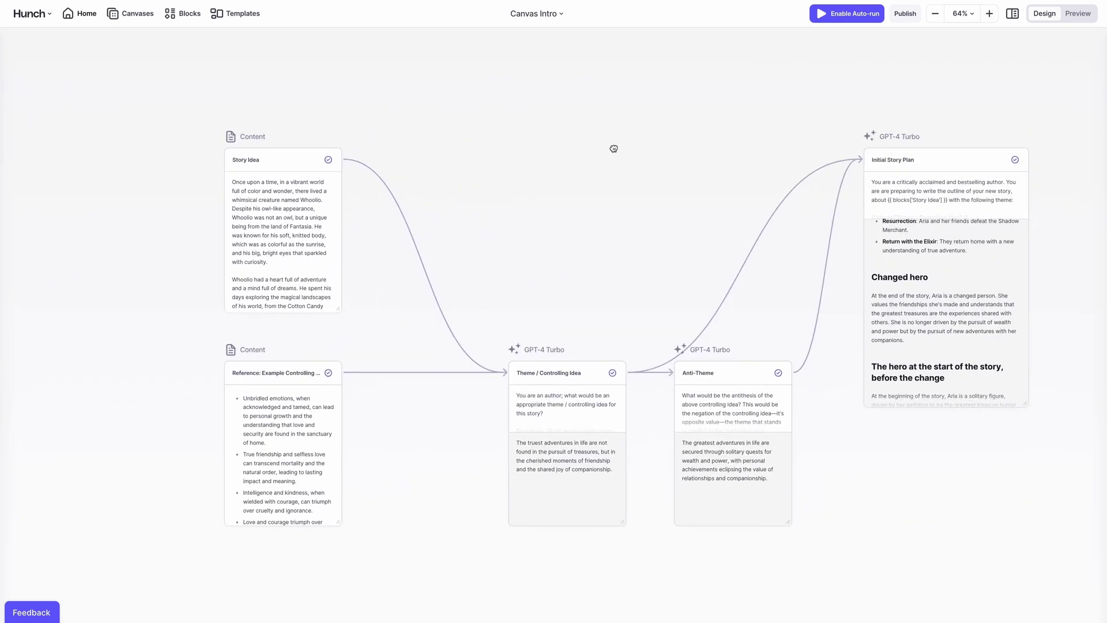
pyautogui.scroll(2, 275, 229)
pyautogui.moveTo(292, 231); pyautogui.dragTo(858, 151)
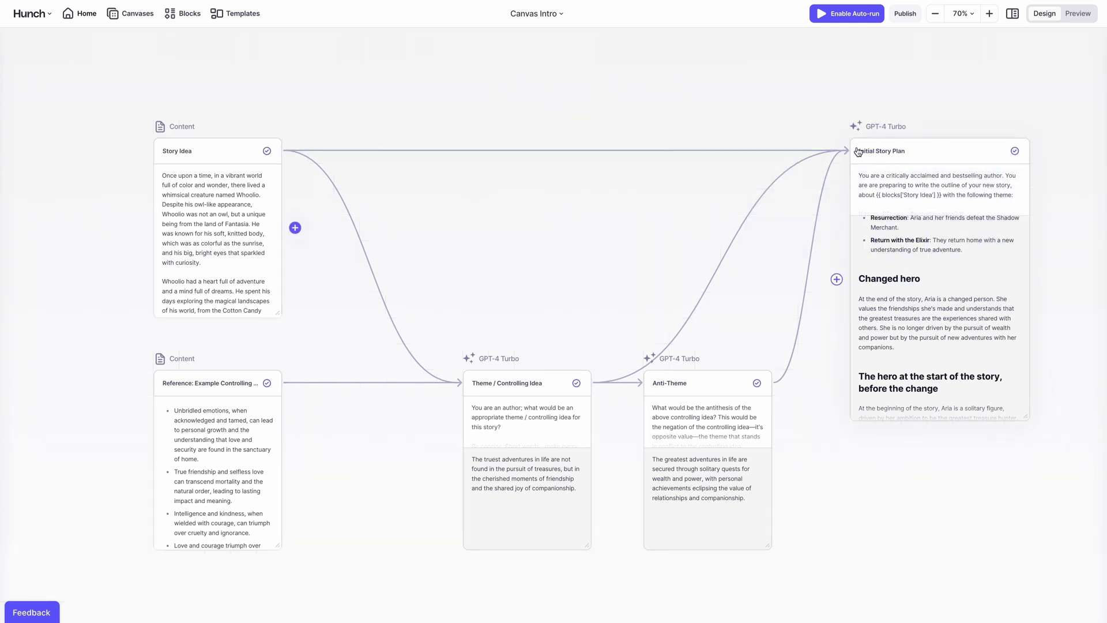
pyautogui.click(1016, 147)
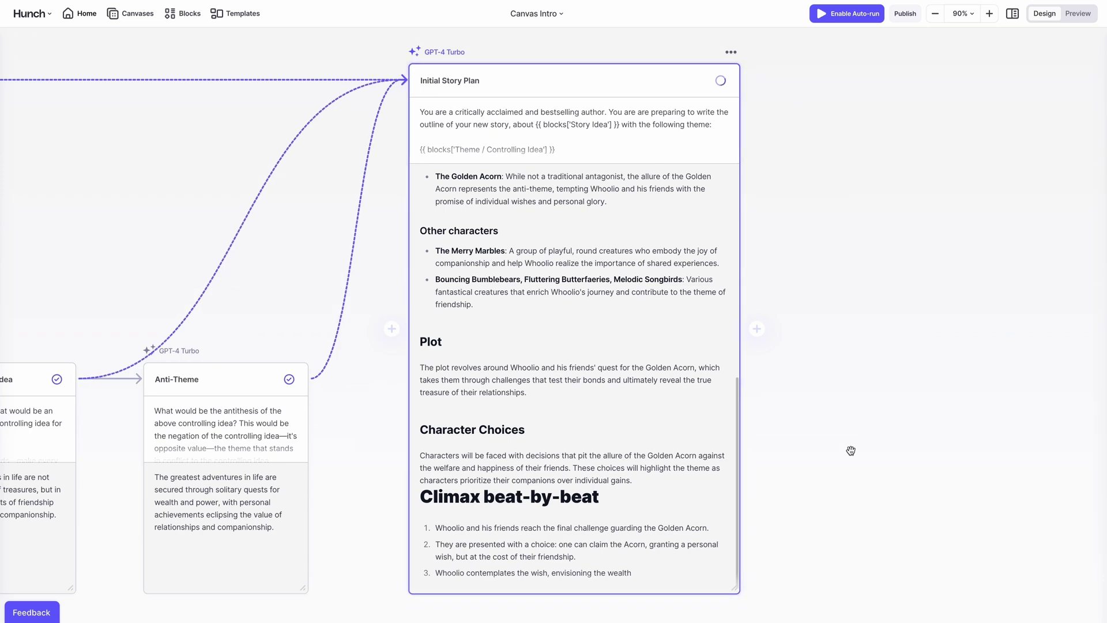
pyautogui.moveTo(851, 450); pyautogui.dragTo(63, 442)
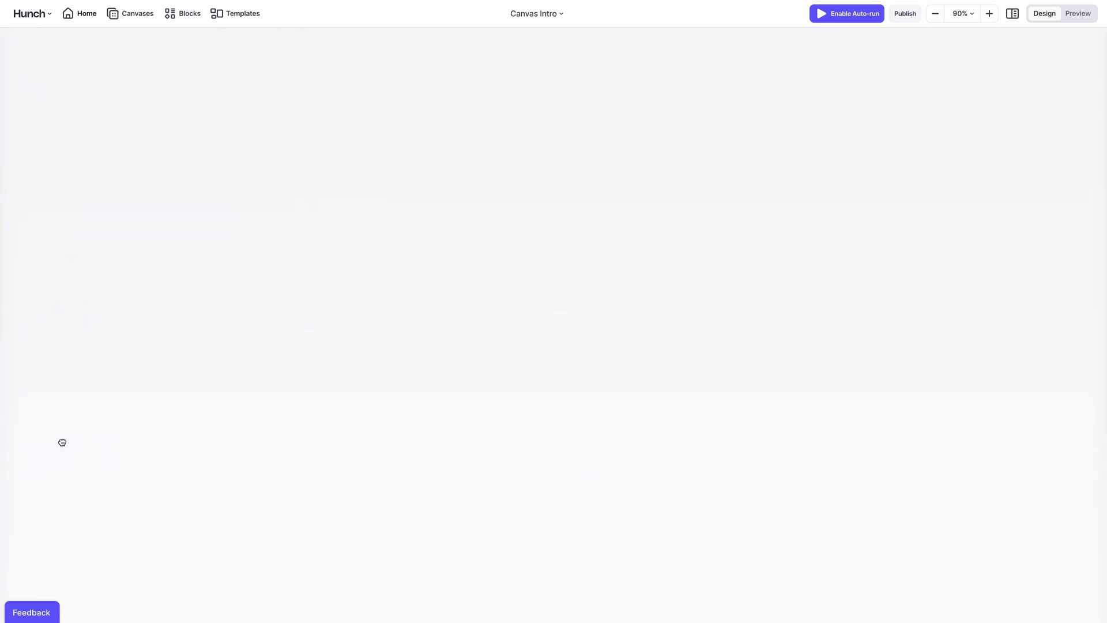
# - Run the Conceptualization block and attach a new Content block to its output
pyautogui.moveTo(454, 168); pyautogui.dragTo(484, 386)
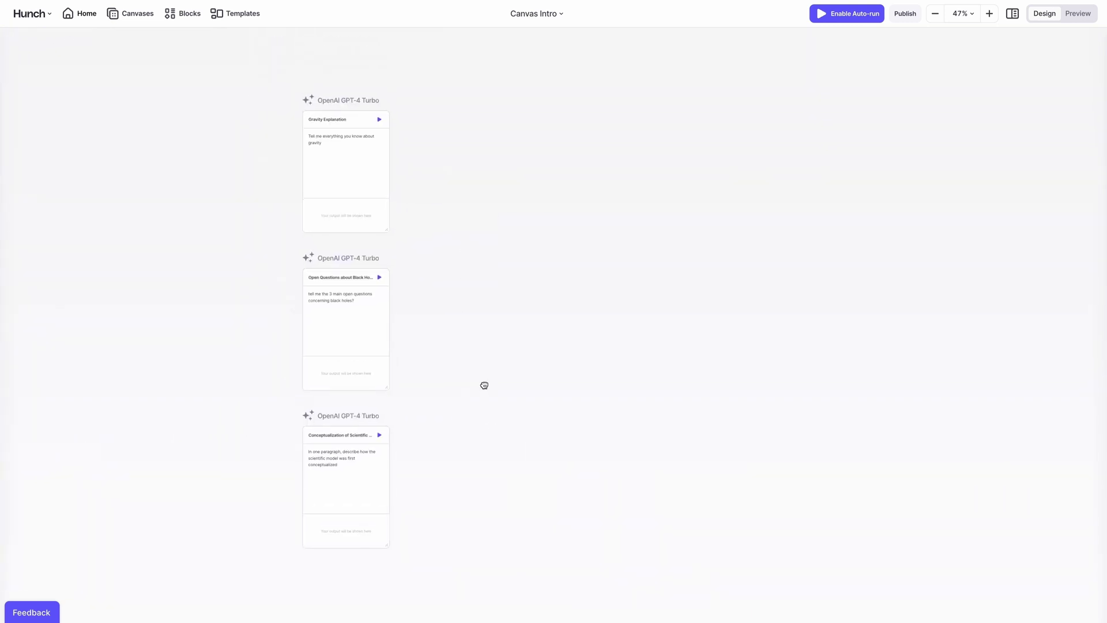
pyautogui.scroll(1, 378, 237)
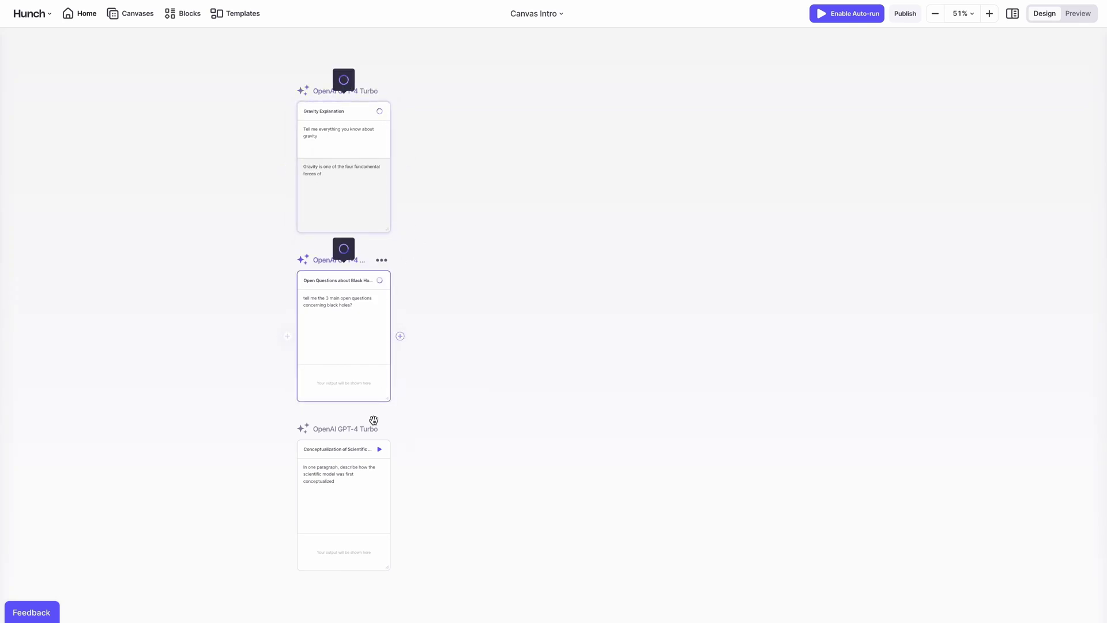
pyautogui.click(379, 451)
pyautogui.moveTo(399, 504); pyautogui.dragTo(503, 271)
pyautogui.click(548, 336)
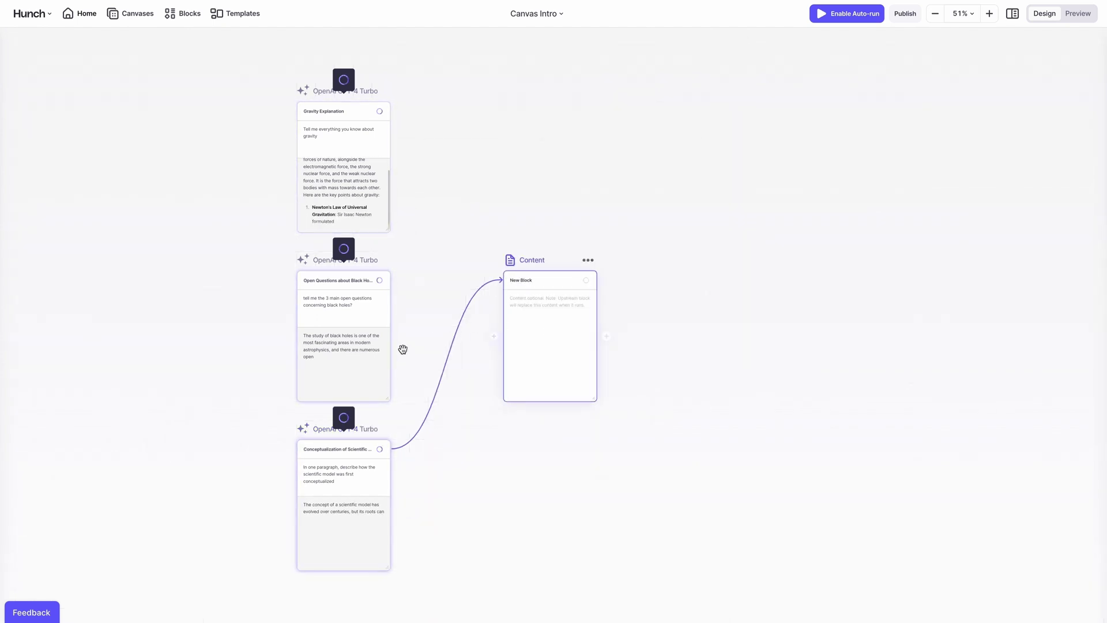
# - Wire the black holes and Gravity Explanation blocks into the Content block and enlarge it
pyautogui.moveTo(400, 336); pyautogui.dragTo(526, 314)
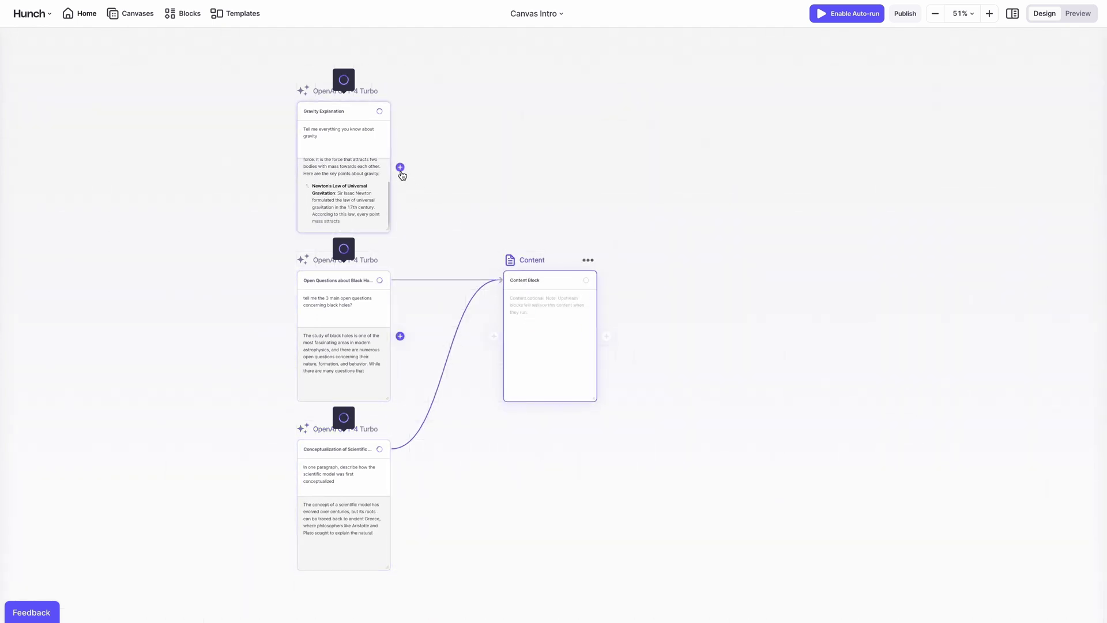
pyautogui.moveTo(400, 167); pyautogui.dragTo(530, 346)
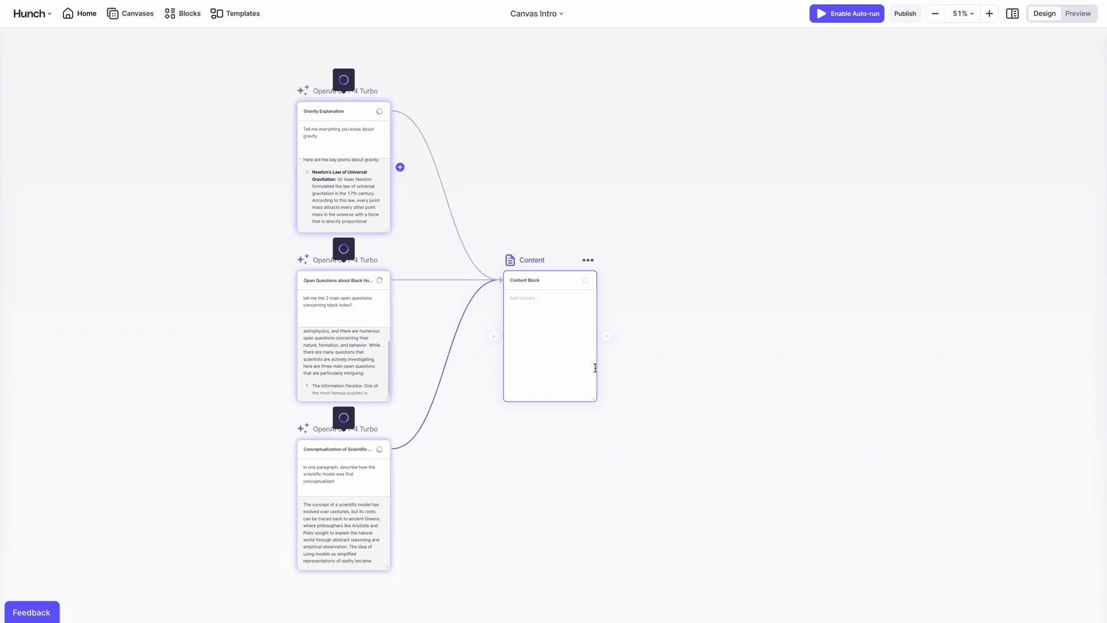
pyautogui.scroll(1, 611, 417)
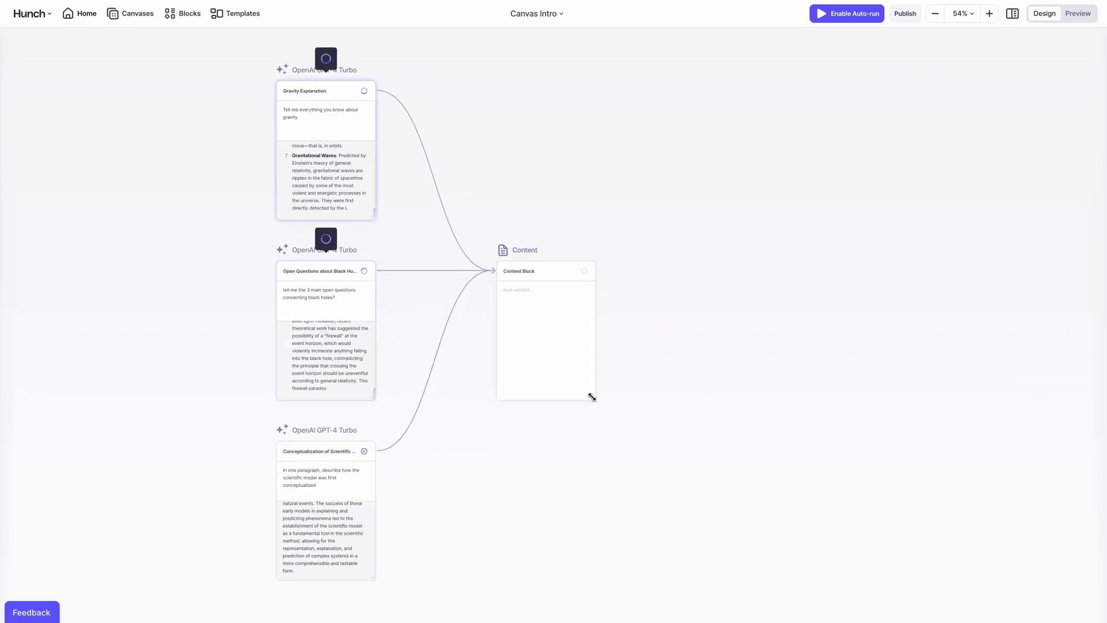
pyautogui.moveTo(590, 396); pyautogui.dragTo(694, 563)
pyautogui.click(589, 274)
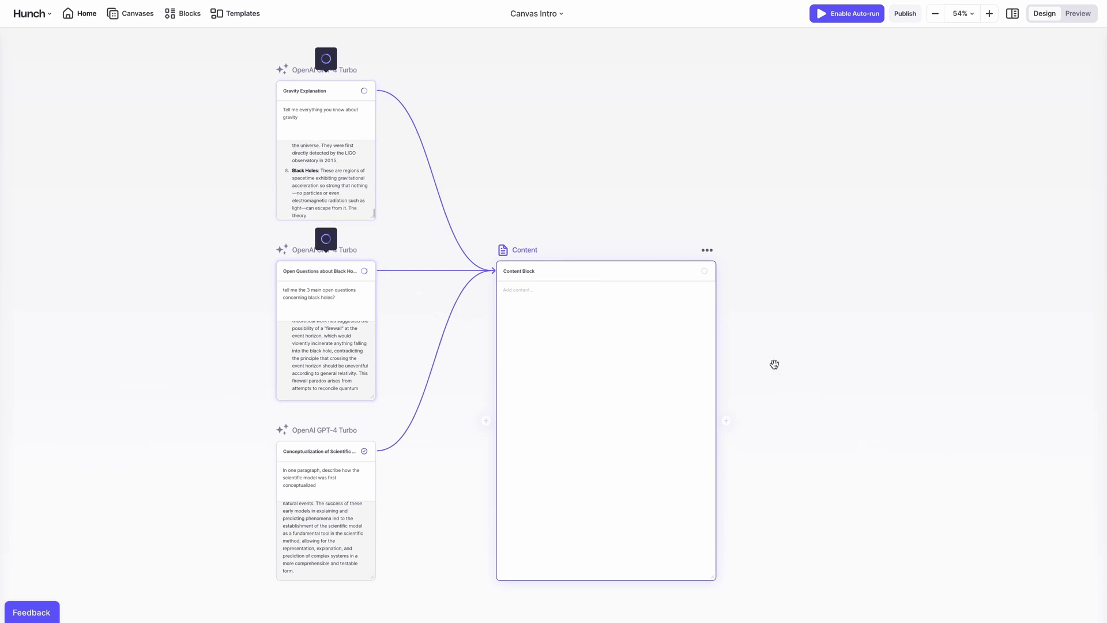
pyautogui.moveTo(774, 365); pyautogui.dragTo(727, 354)
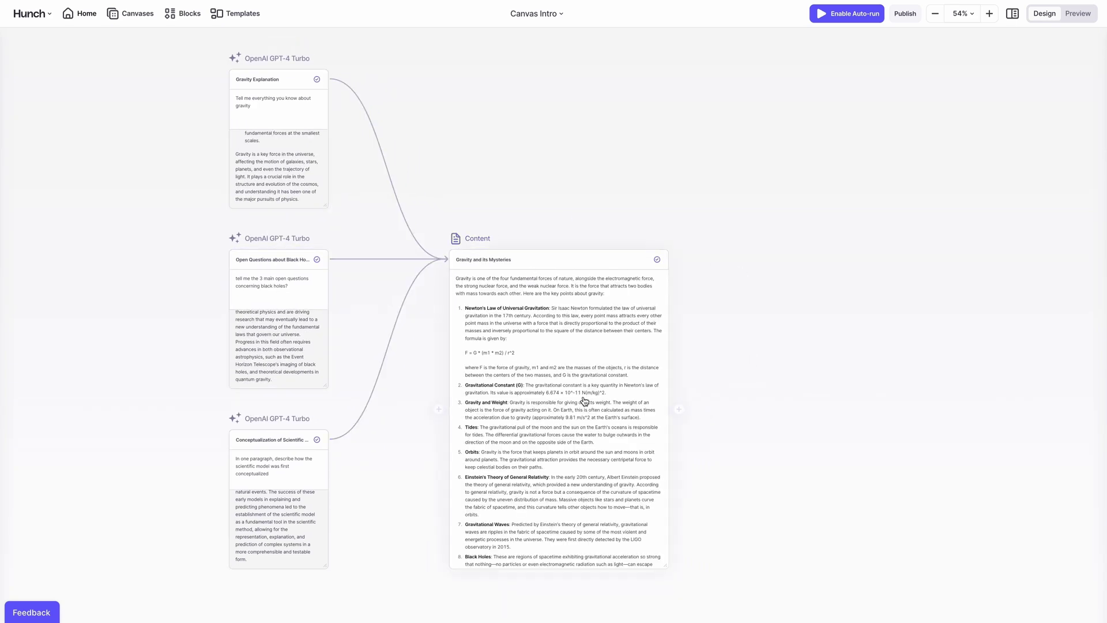
pyautogui.scroll(-15, 584, 401)
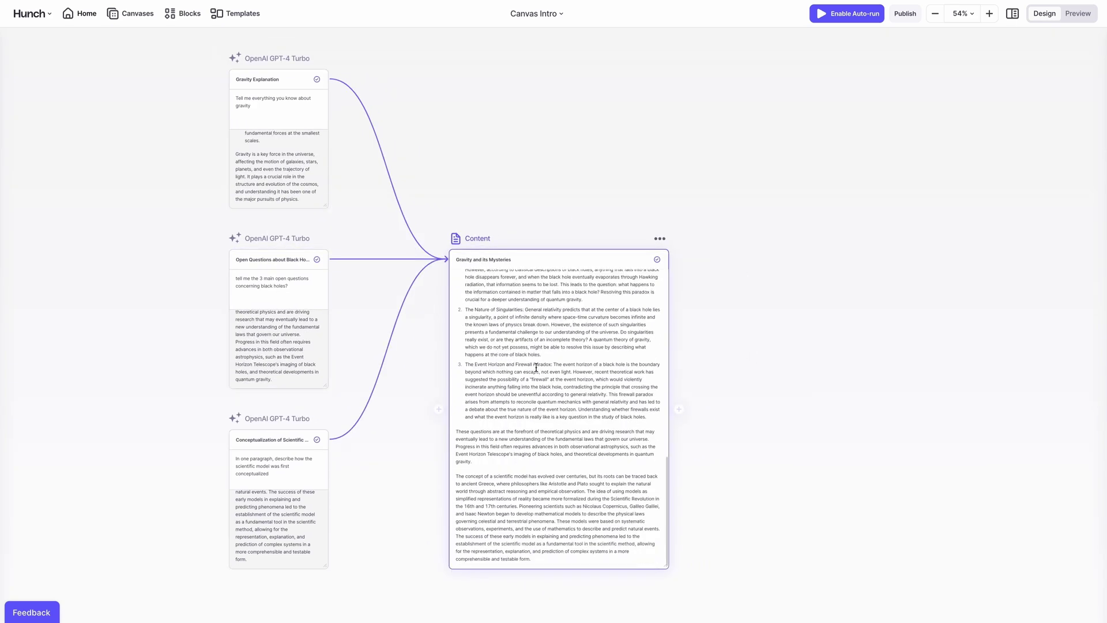
pyautogui.moveTo(773, 331); pyautogui.dragTo(746, 164)
# - Play the generated speech audio in the OpenAI TTS HD block
pyautogui.scroll(5, 732, 27)
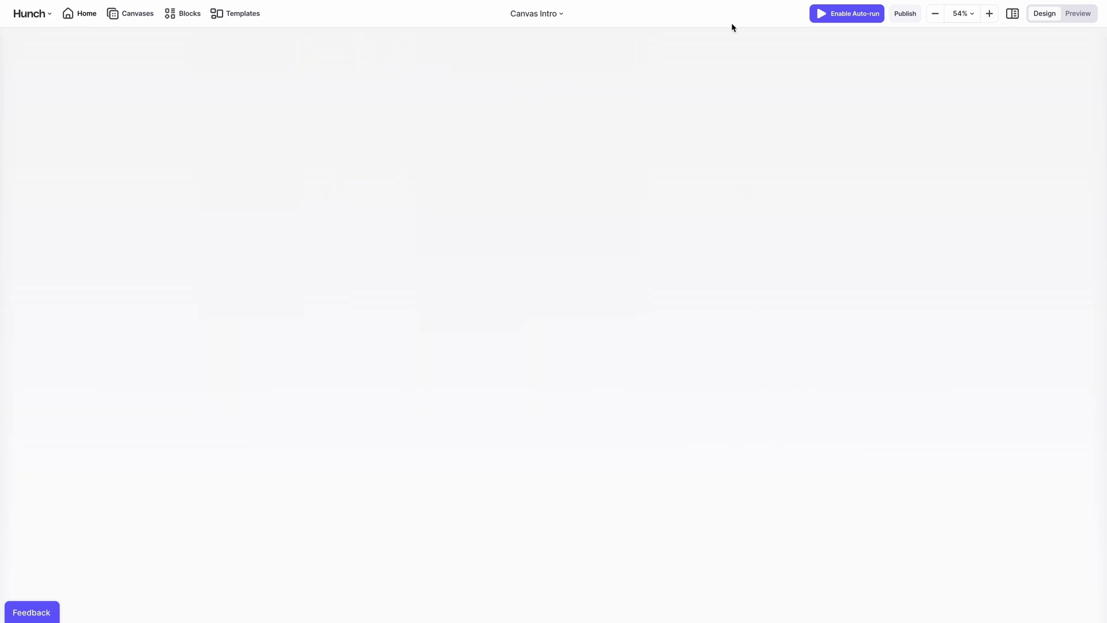
pyautogui.moveTo(519, 351); pyautogui.dragTo(531, 141)
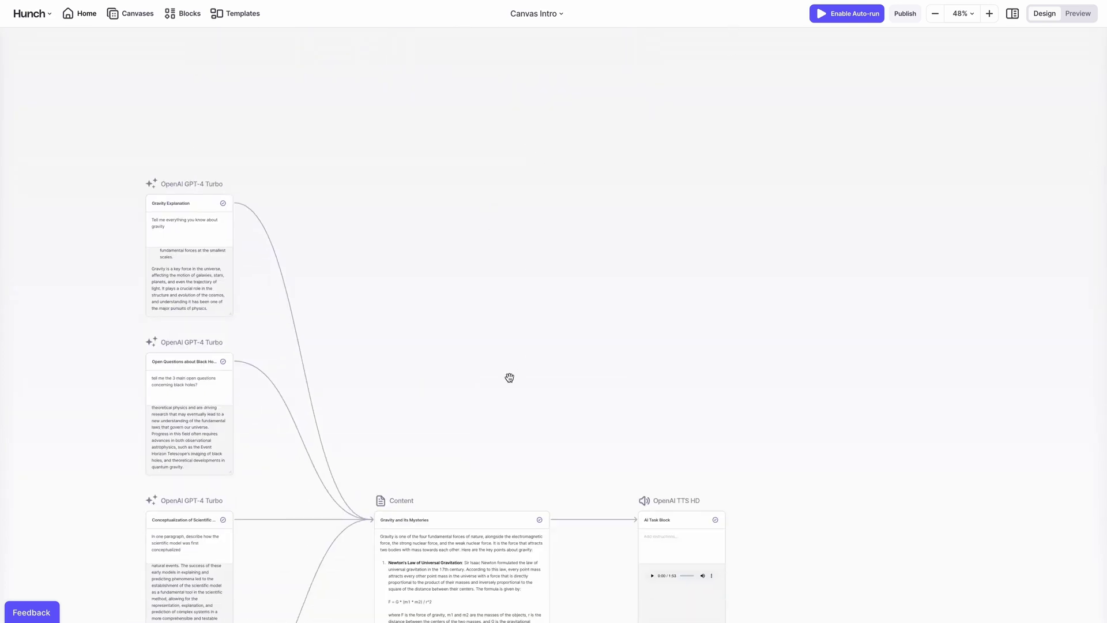
pyautogui.moveTo(513, 352)
pyautogui.mouseDown()
pyautogui.moveTo(544, 284)
pyautogui.moveTo(578, 252)
pyautogui.moveTo(576, 155)
pyautogui.moveTo(606, 158)
pyautogui.mouseUp()
pyautogui.scroll(4, 861, 336)
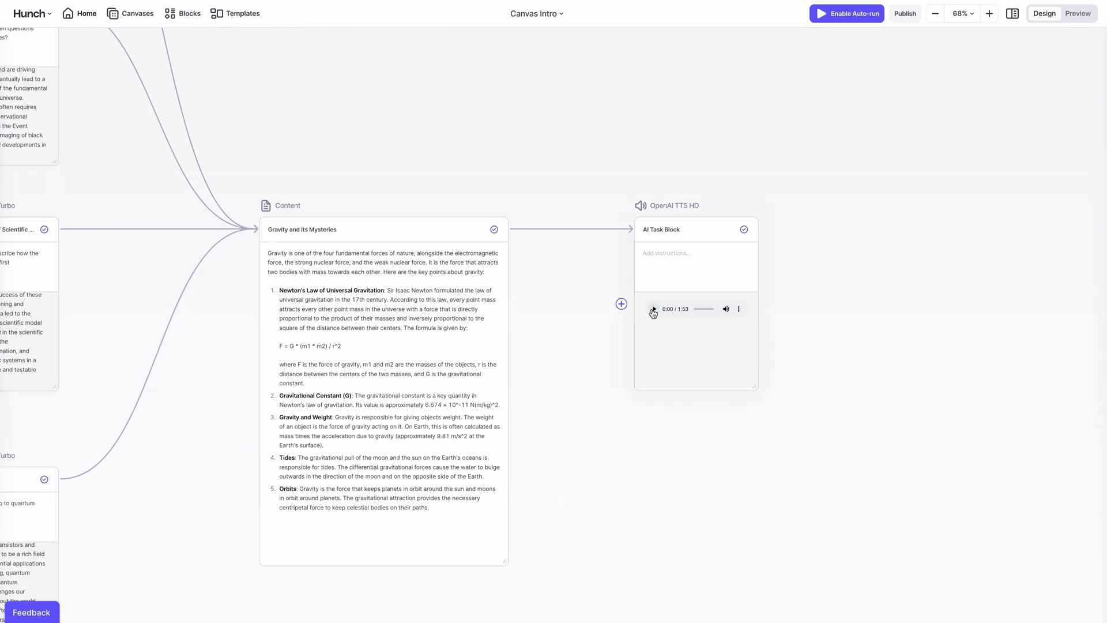
pyautogui.click(653, 311)
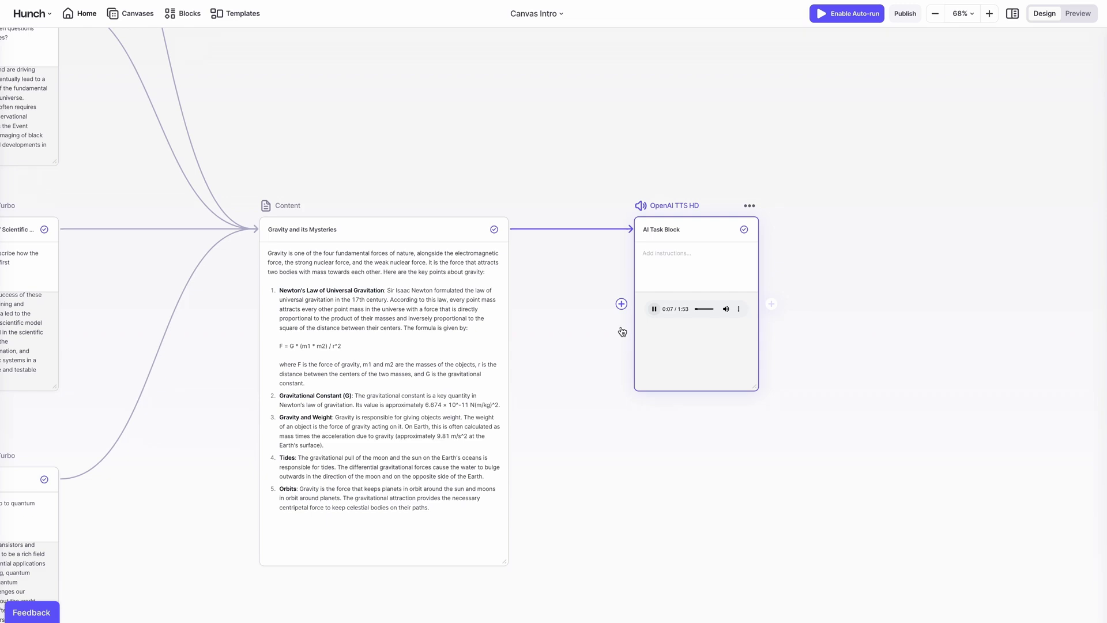
pyautogui.scroll(-10, 823, 252)
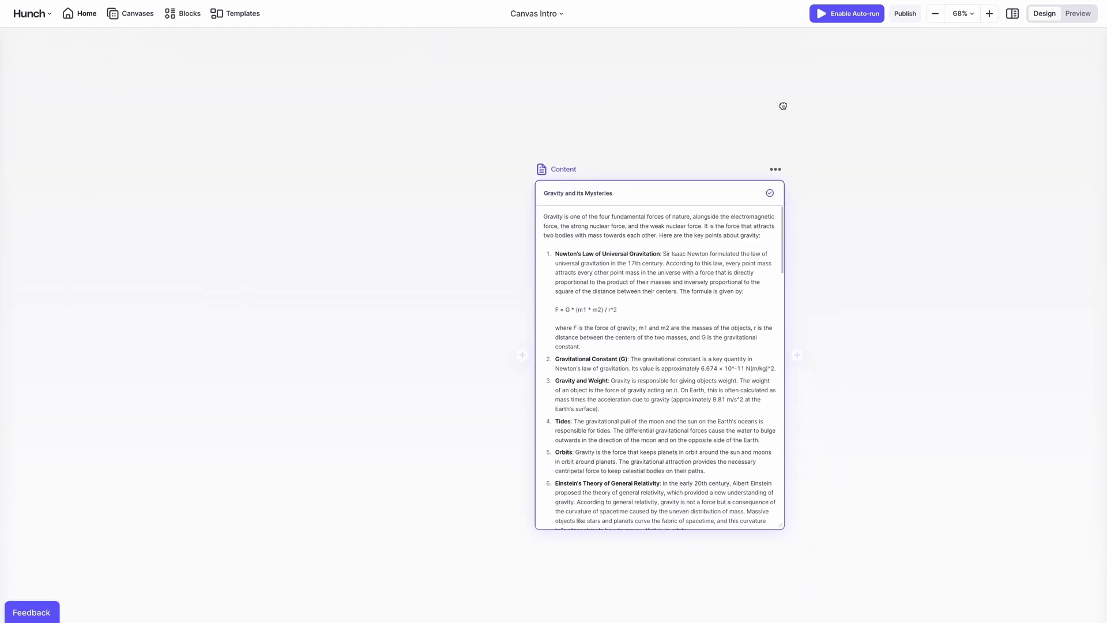
# - Delete the Newton's Law paragraph from the Content block's text
pyautogui.press('Return')
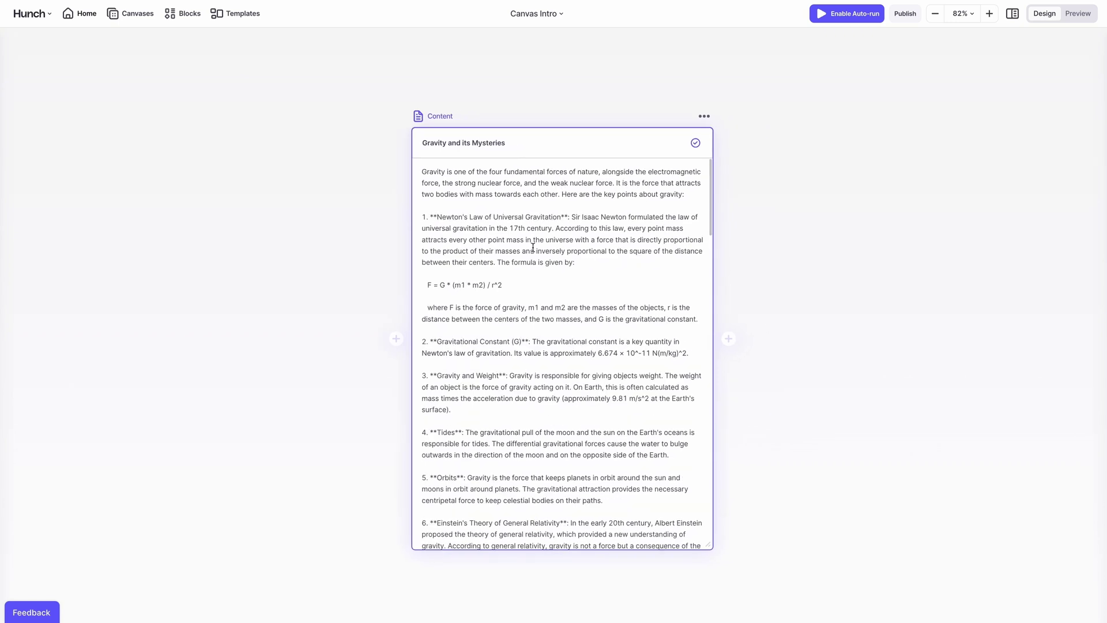
pyautogui.tripleClick(533, 247)
pyautogui.press('BackSpace')
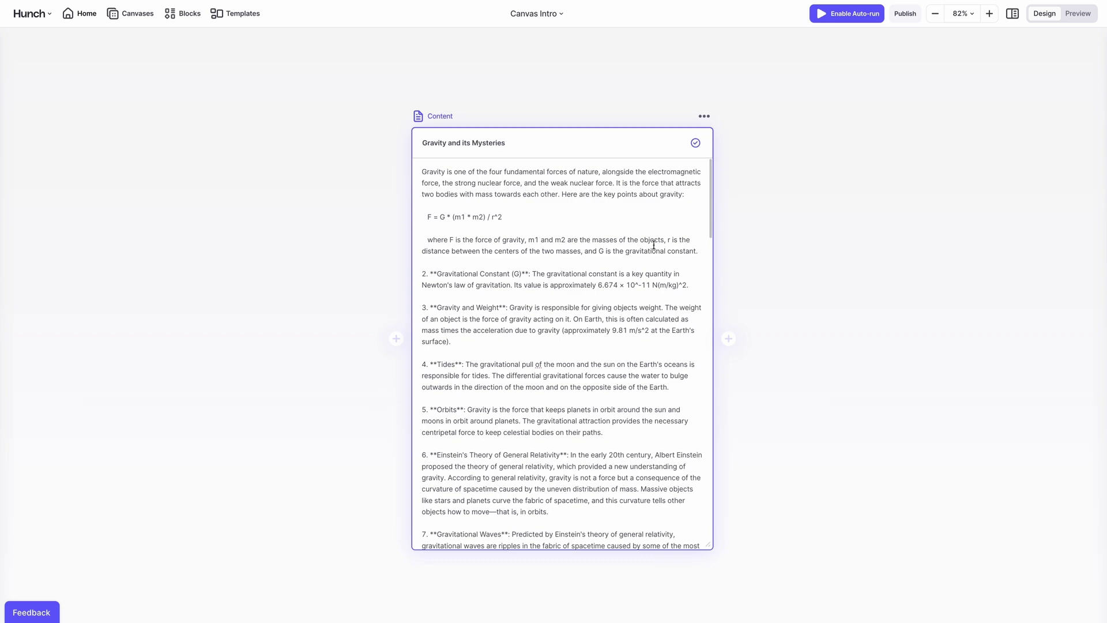
pyautogui.click(782, 252)
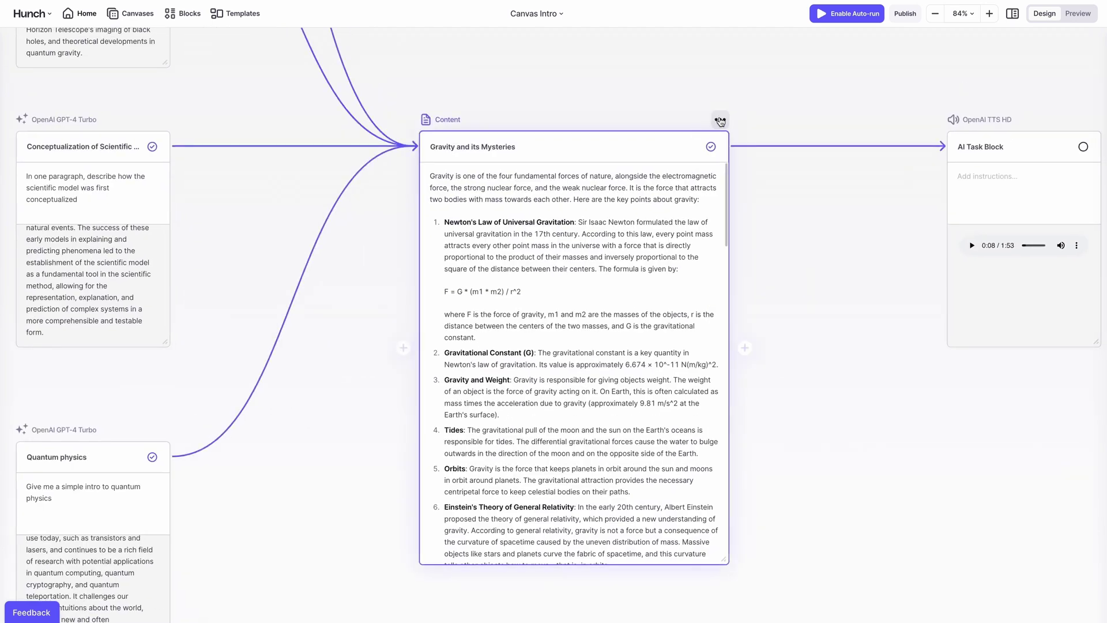
# - Duplicate the Gravity and Its Mysteries block and place the copy right of the TTS block
pyautogui.click(720, 120)
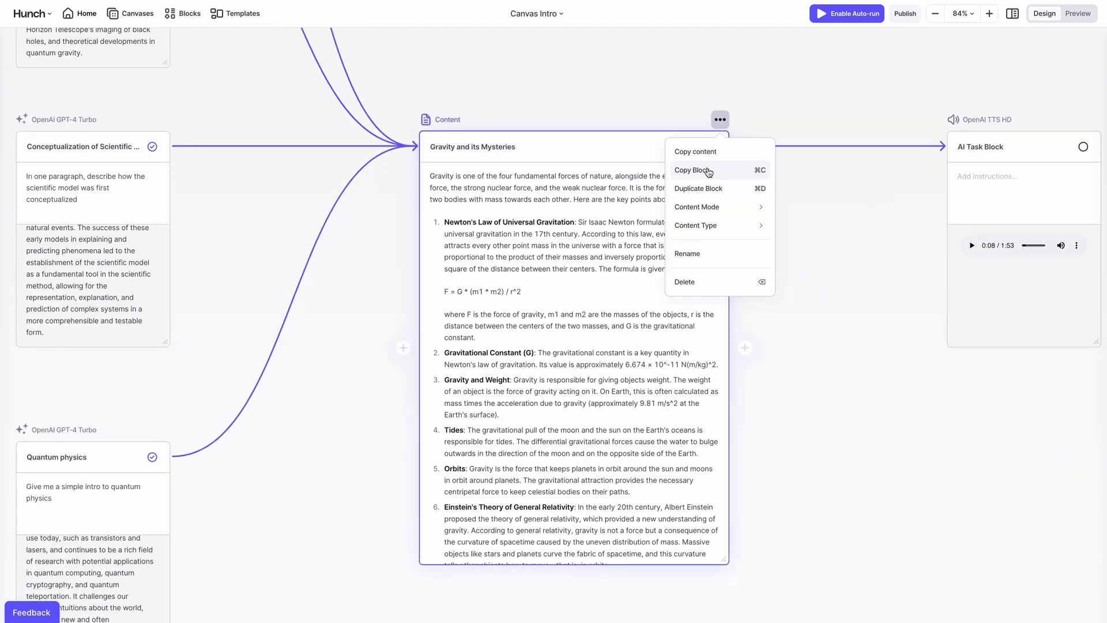
pyautogui.press('Escape')
pyautogui.scroll(-3, 728, 278)
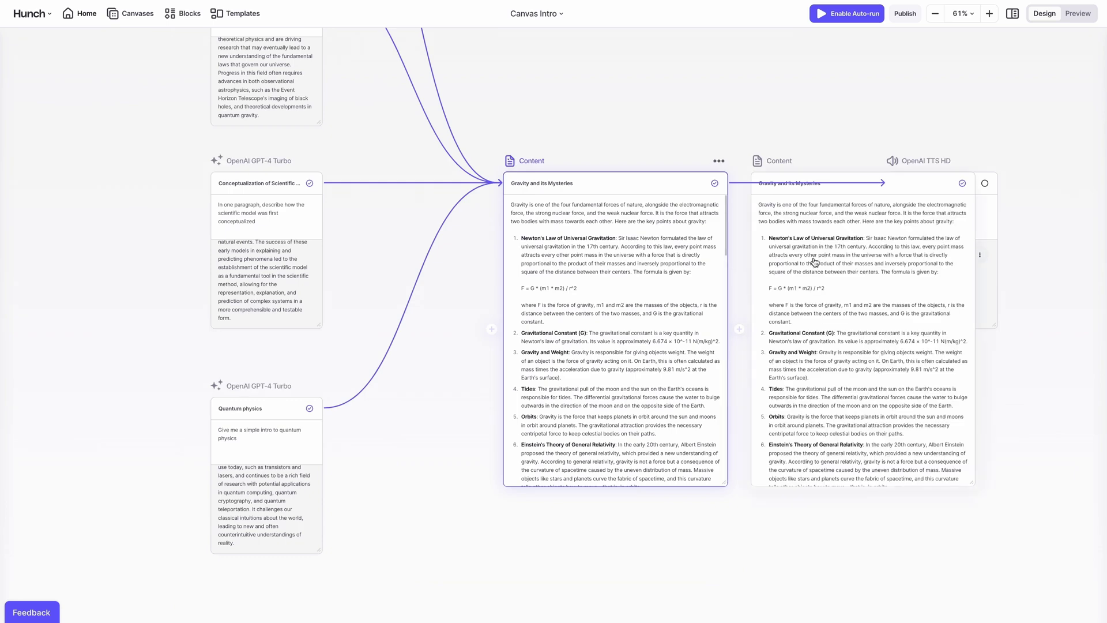
pyautogui.moveTo(773, 179); pyautogui.dragTo(1061, 173)
pyautogui.hscroll(5, 942, 123)
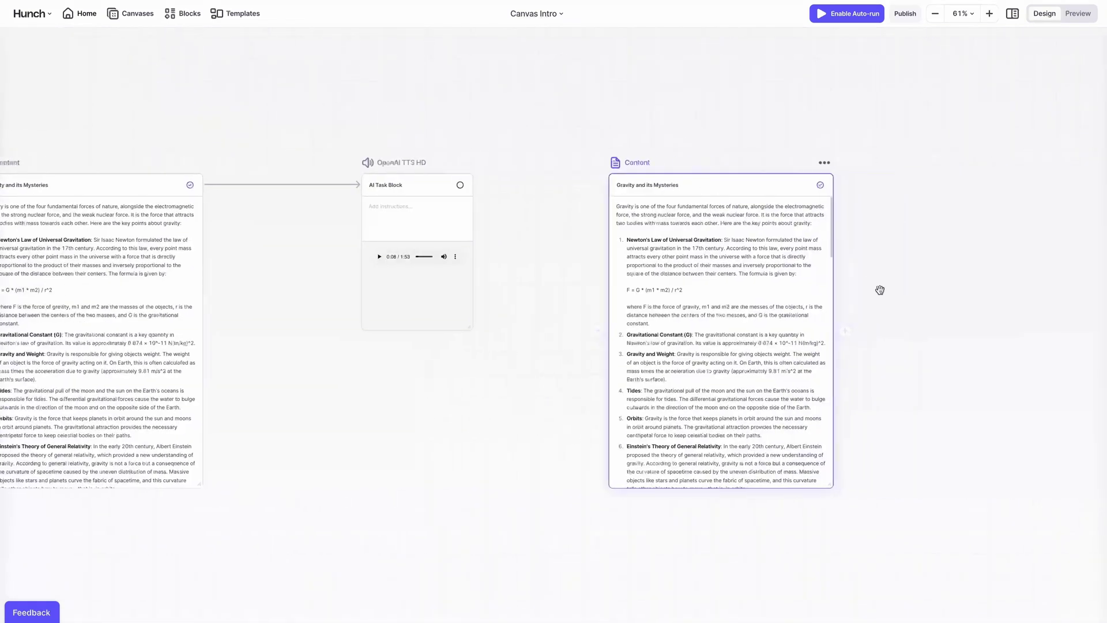
pyautogui.scroll(2, 878, 290)
# - Delete the Newton's Law item, its formula and explanation, and the Tides item from the copy
pyautogui.tripleClick(704, 254)
pyautogui.press('BackSpace')
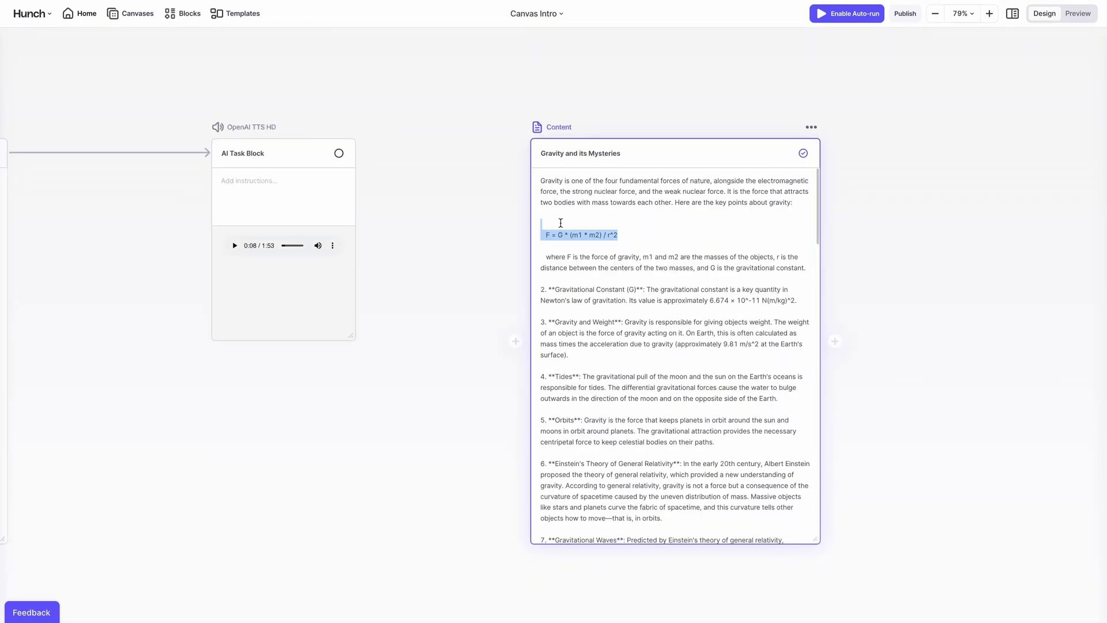
pyautogui.moveTo(545, 223); pyautogui.dragTo(806, 268)
pyautogui.press('BackSpace')
pyautogui.press('BackSpace')
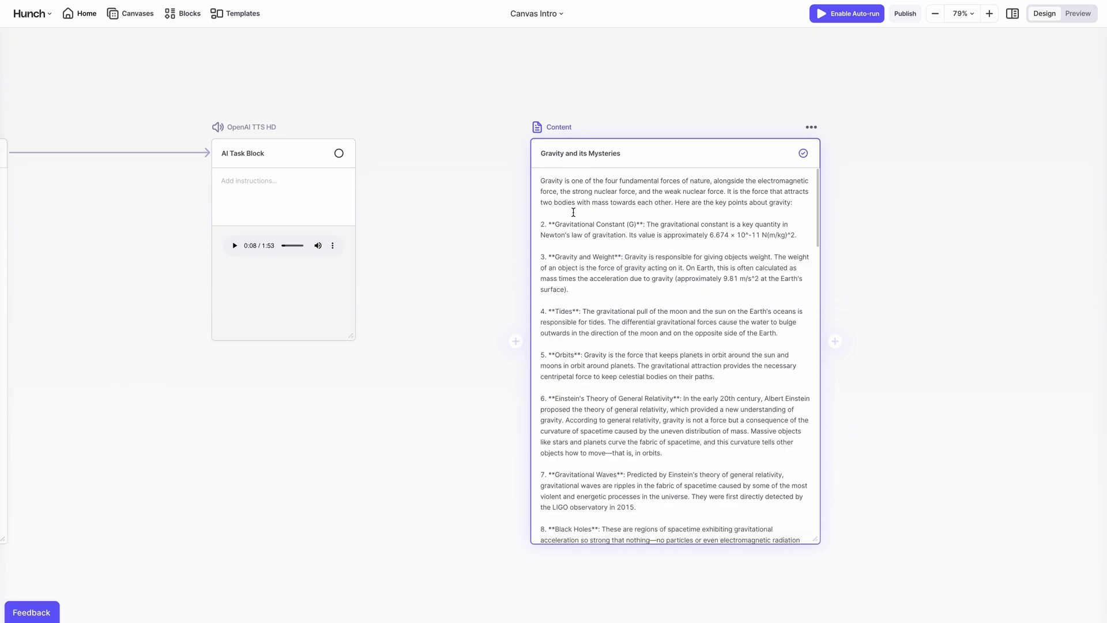
pyautogui.tripleClick(575, 319)
pyautogui.press('BackSpace')
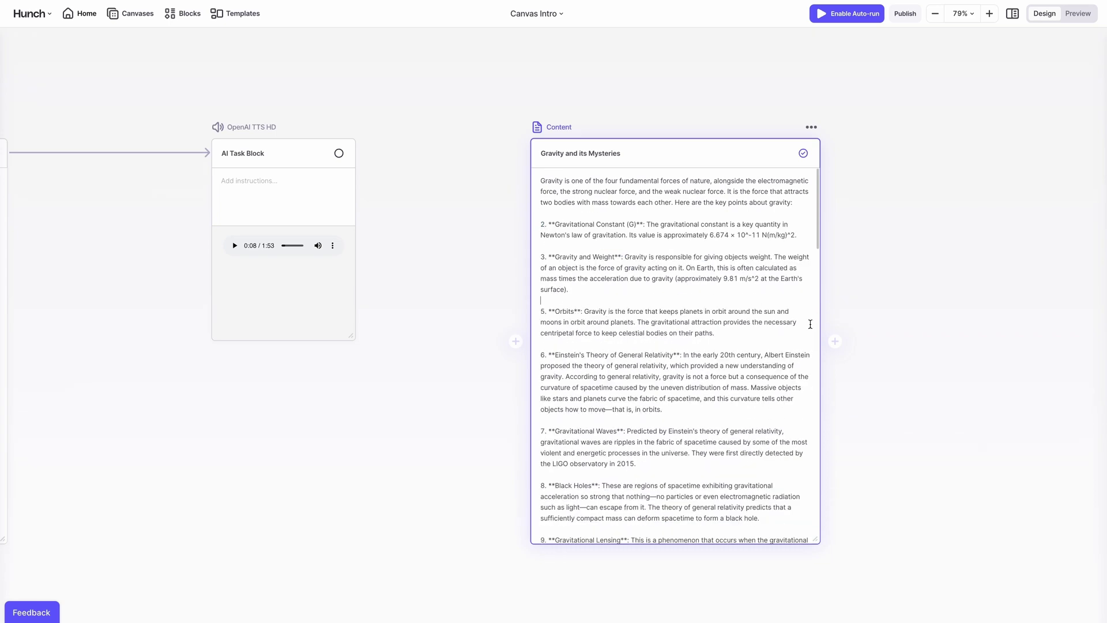
# - Add an OpenAI GPT-4 Turbo block after the trimmed content to summarize it, and run it
pyautogui.moveTo(915, 255); pyautogui.dragTo(807, 255)
pyautogui.click(727, 340)
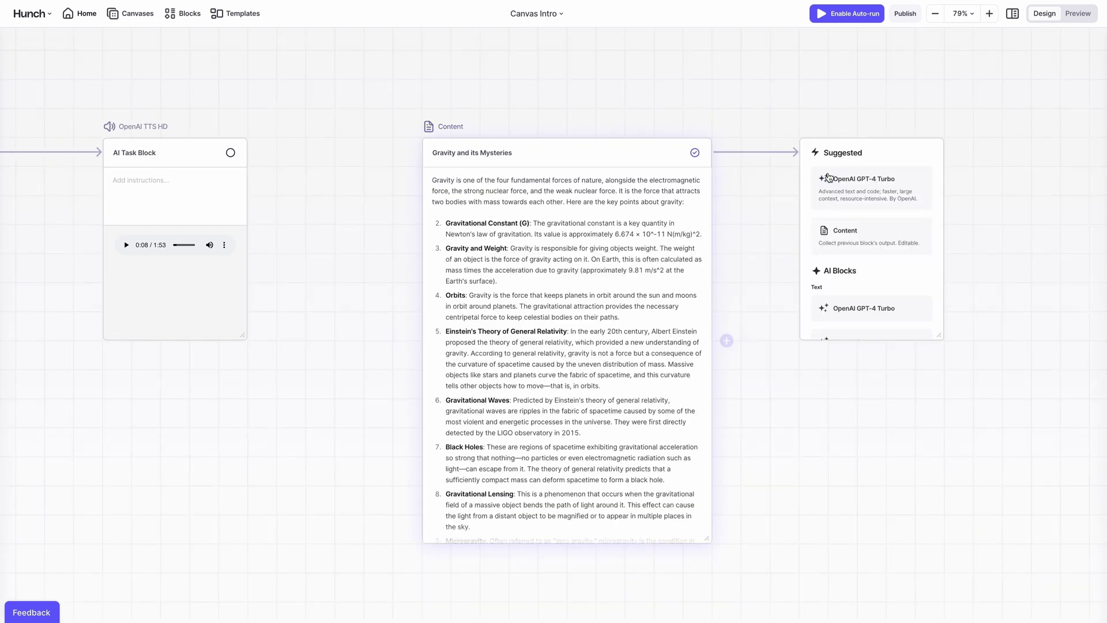
pyautogui.click(830, 178)
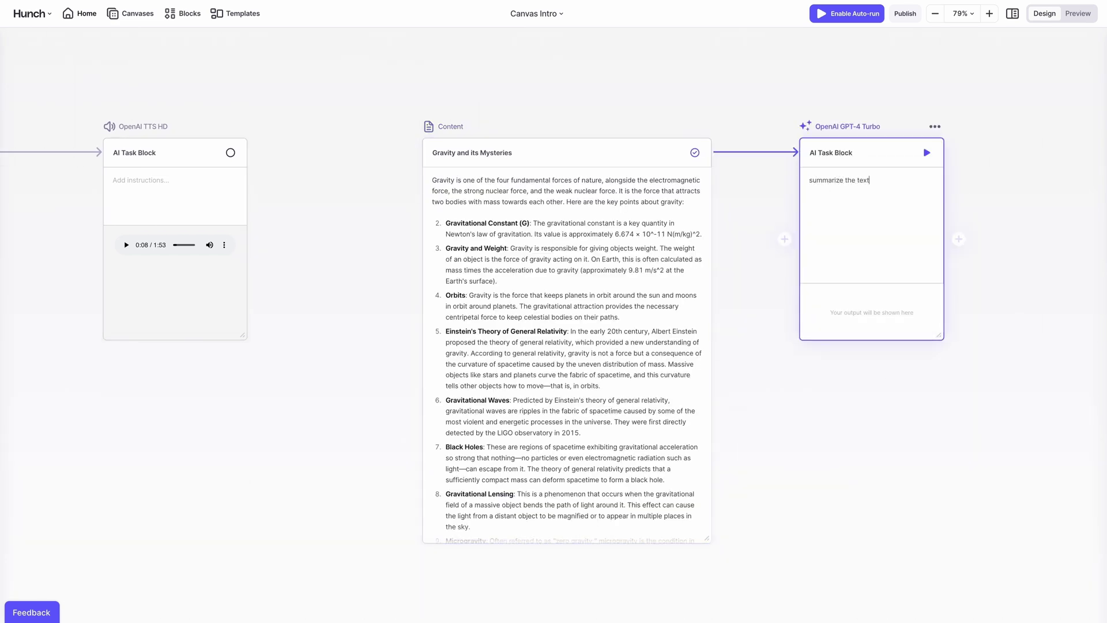
pyautogui.click(929, 159)
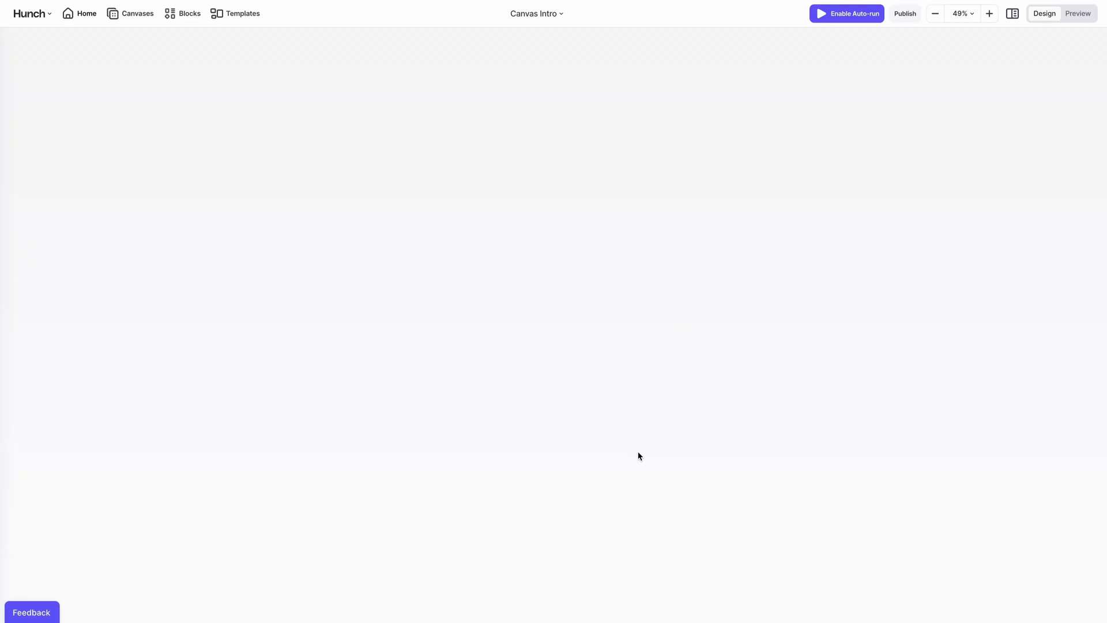
pyautogui.moveTo(997, 146); pyautogui.dragTo(1084, 391)
pyautogui.scroll(3, 972, 356)
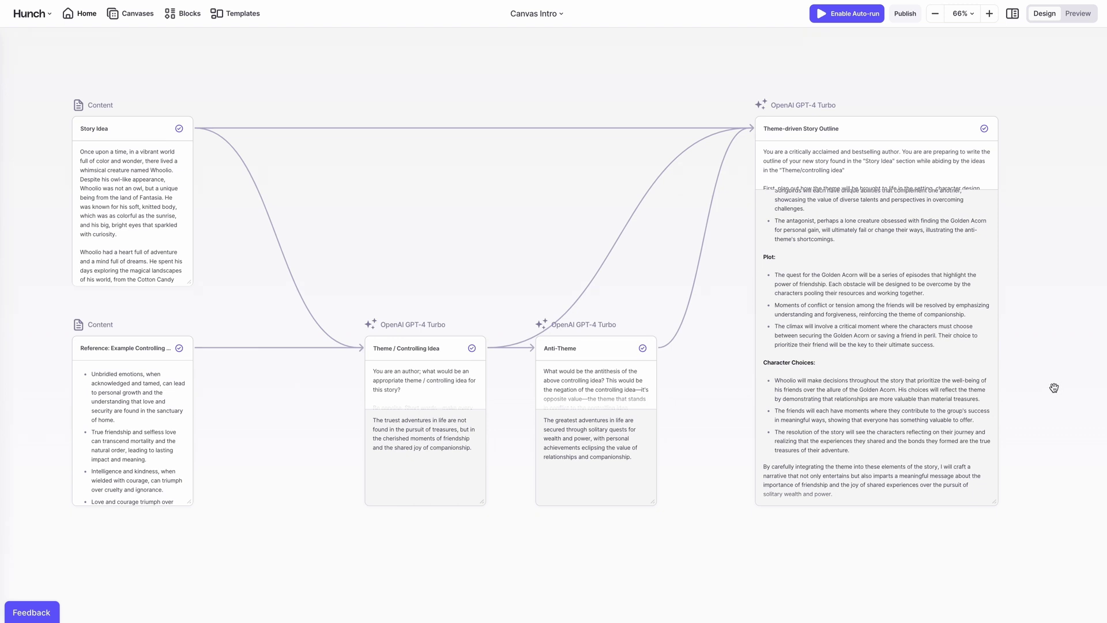
# - Select the Theme-driven Story Outline block and show its properties panel
pyautogui.click(409, 413)
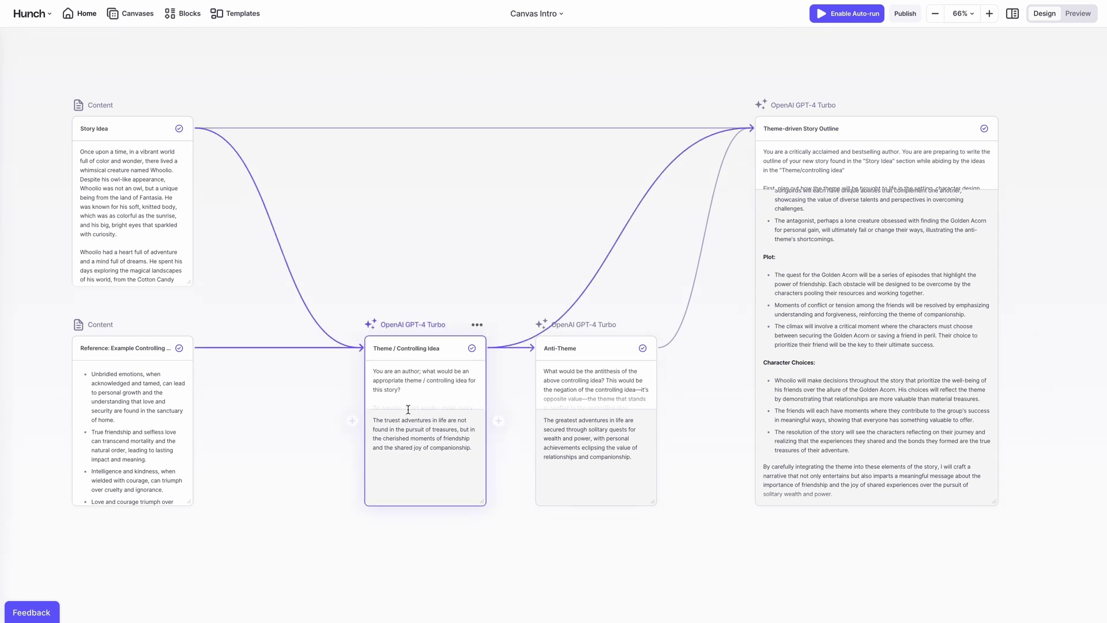
pyautogui.click(593, 447)
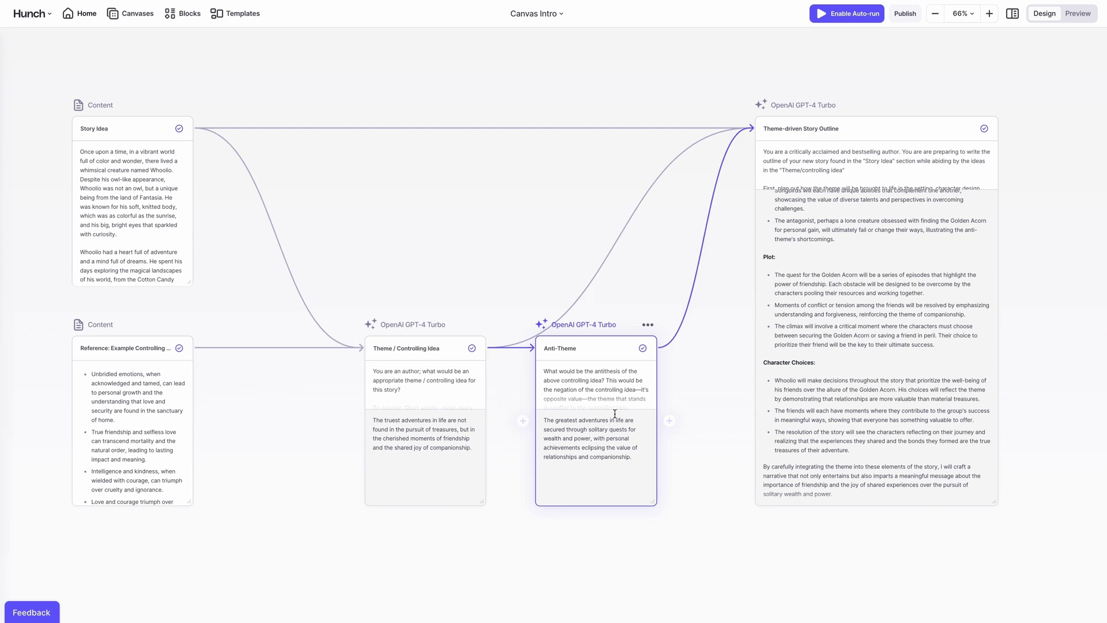
pyautogui.click(795, 171)
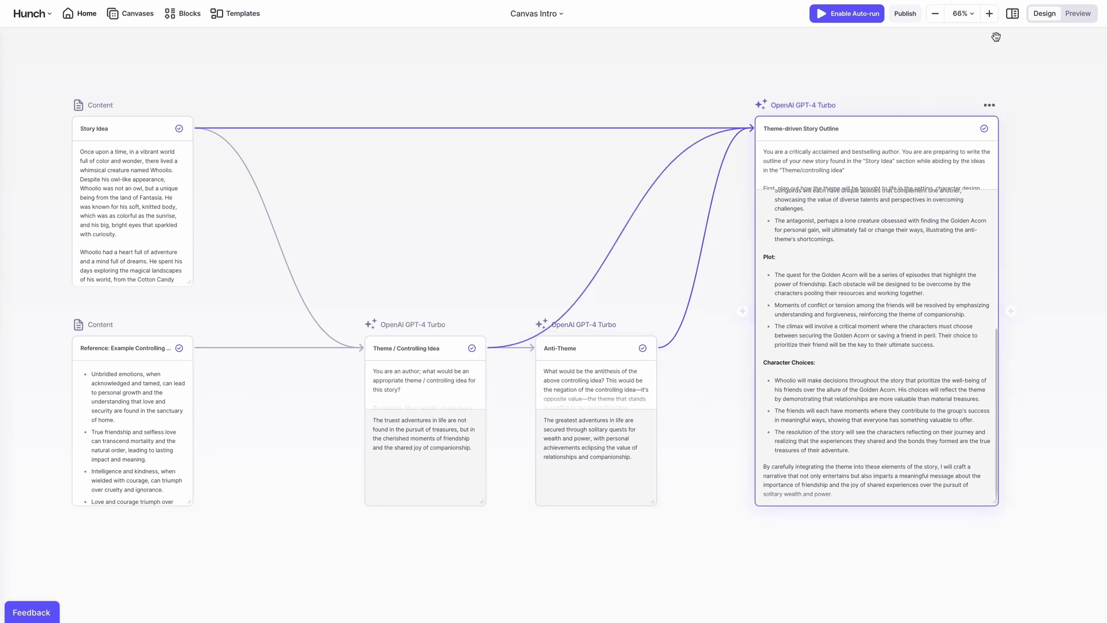
pyautogui.click(1013, 14)
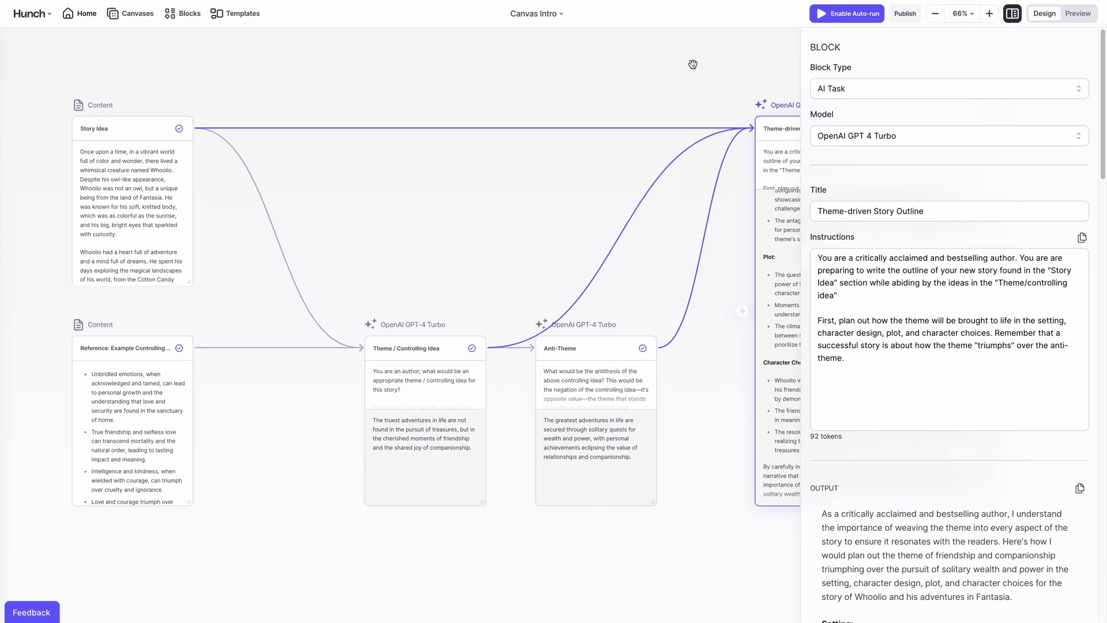
pyautogui.moveTo(693, 64); pyautogui.dragTo(384, 74)
pyautogui.scroll(-15, 829, 378)
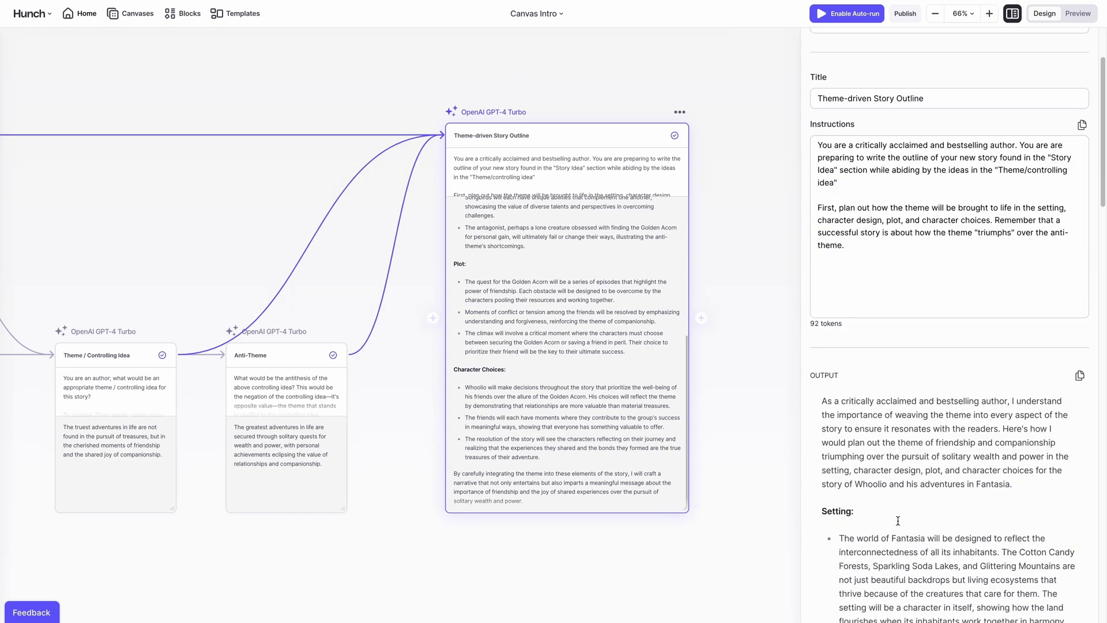
pyautogui.scroll(-8, 891, 515)
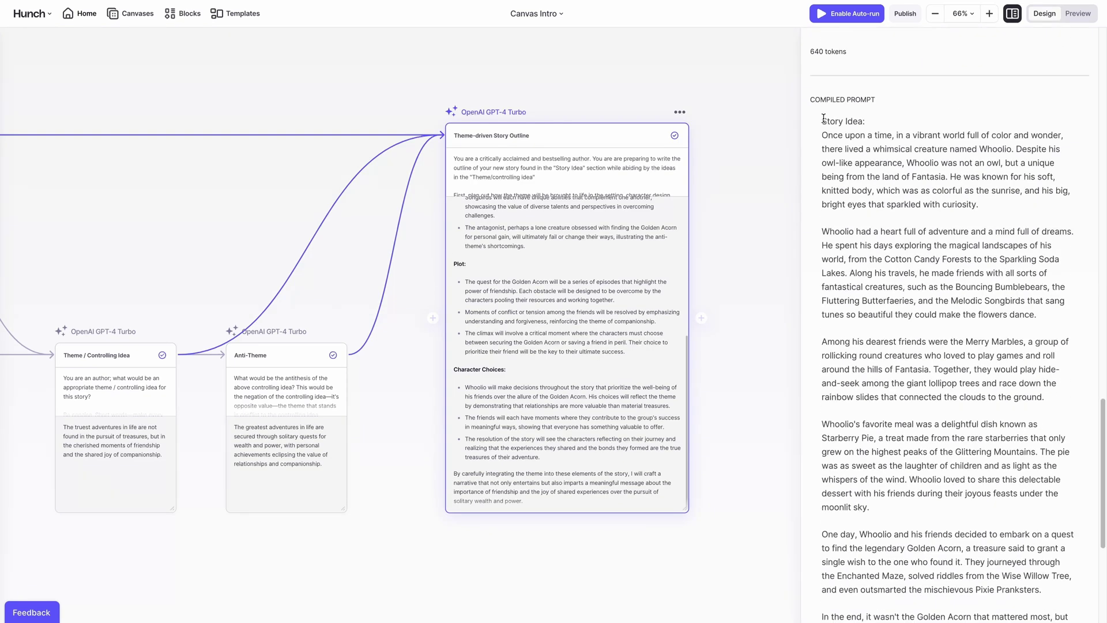
# - Highlight the Story Idea, Theme and Anti-Theme passages within the compiled prompt
pyautogui.moveTo(823, 119); pyautogui.dragTo(904, 514)
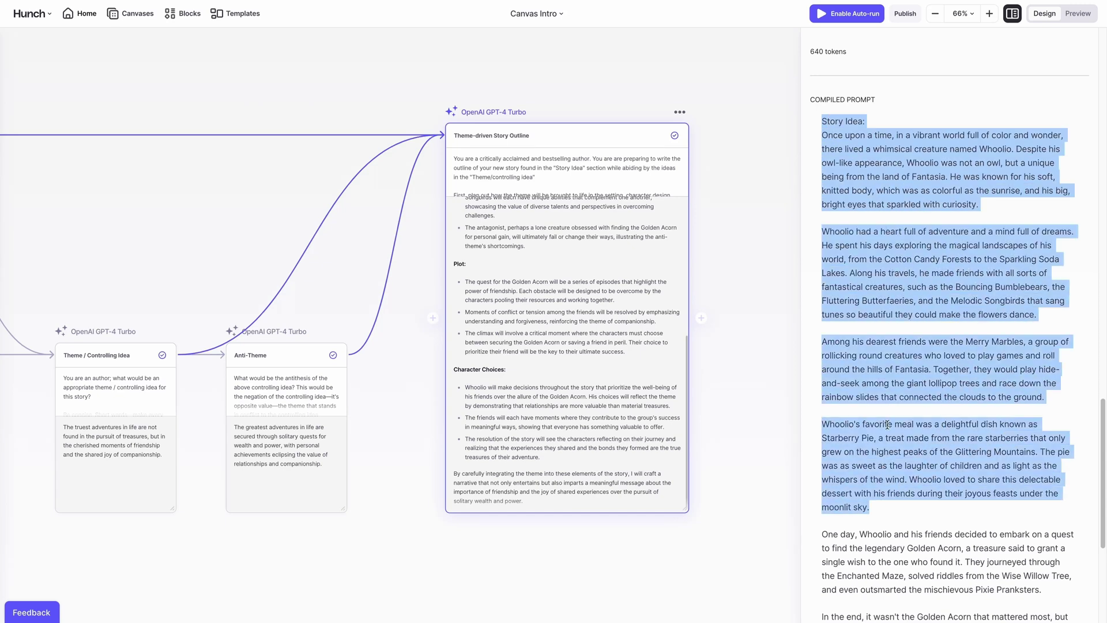
pyautogui.scroll(-7, 887, 425)
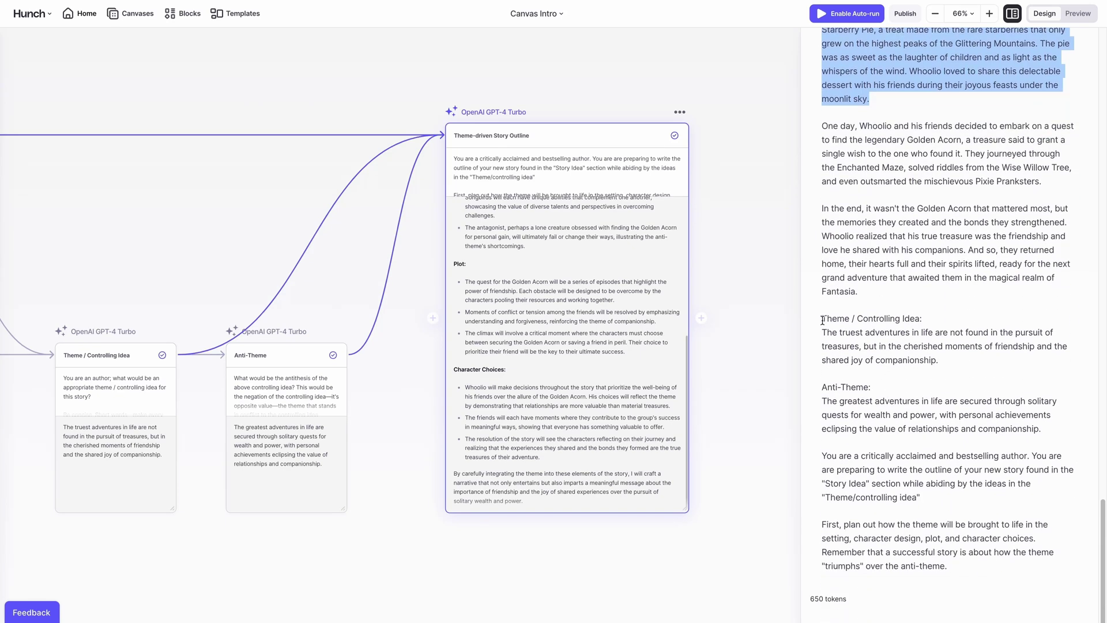
pyautogui.moveTo(823, 321); pyautogui.dragTo(940, 380)
pyautogui.click(854, 382)
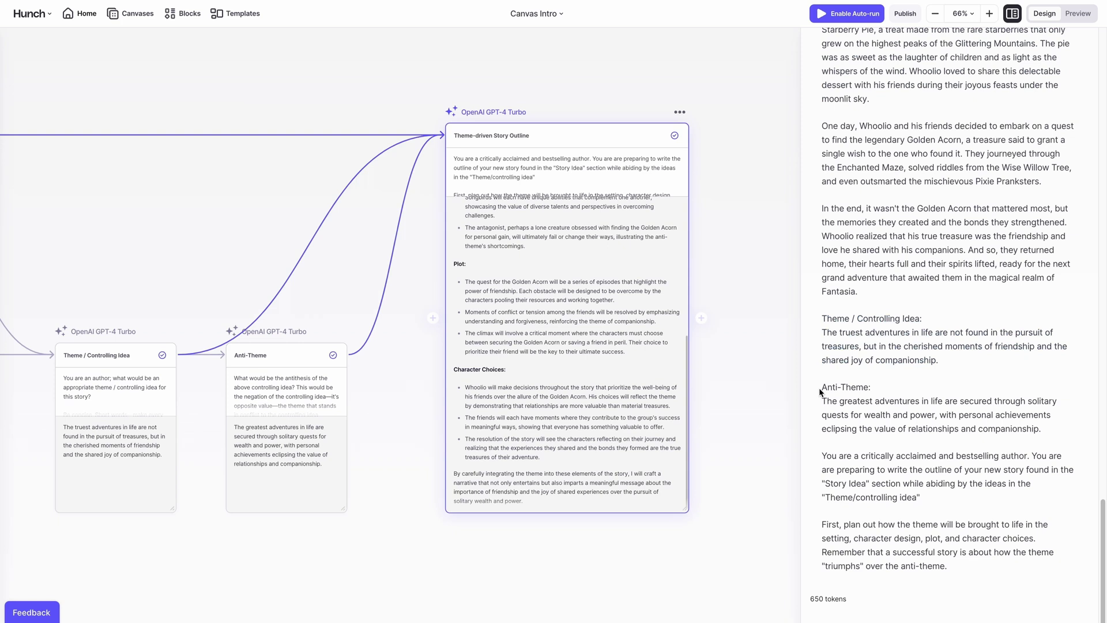
pyautogui.moveTo(823, 387); pyautogui.dragTo(959, 567)
pyautogui.click(925, 421)
pyautogui.click(672, 58)
pyautogui.hscroll(-5, 589, 69)
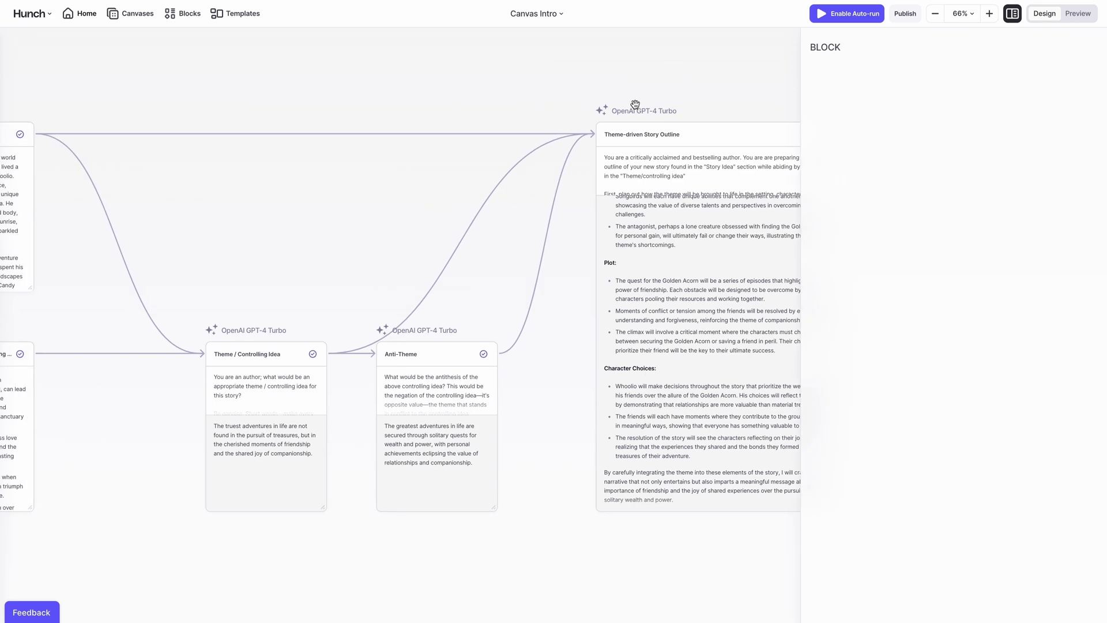
pyautogui.scroll(-3, 586, 74)
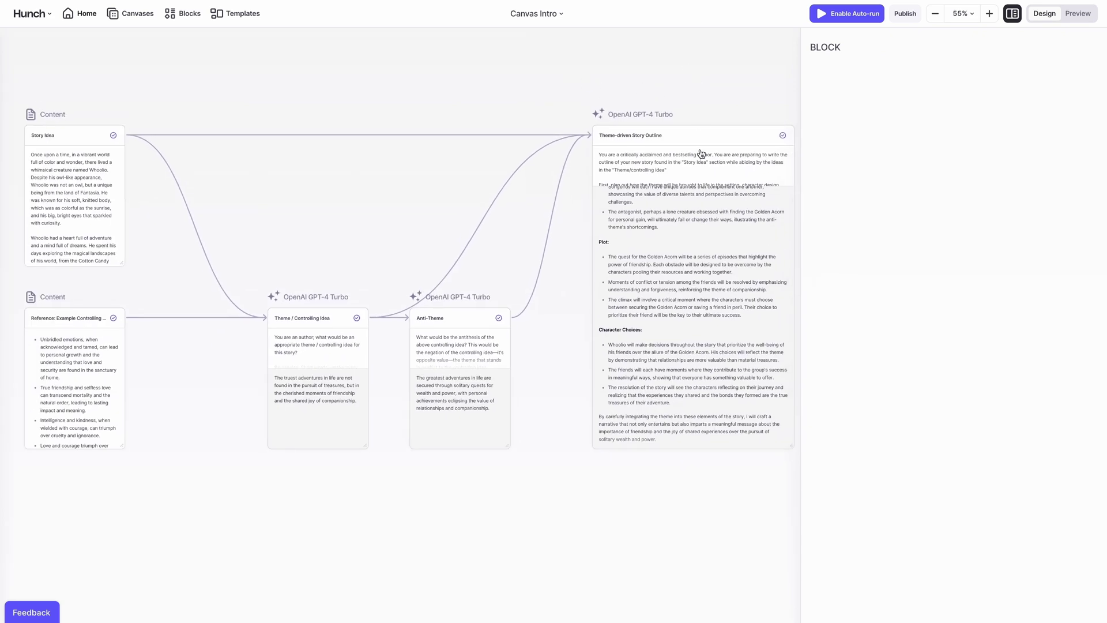
# - Reselect the Story Outline block and expand its prompt to the full text
pyautogui.click(701, 151)
pyautogui.scroll(-10, 870, 350)
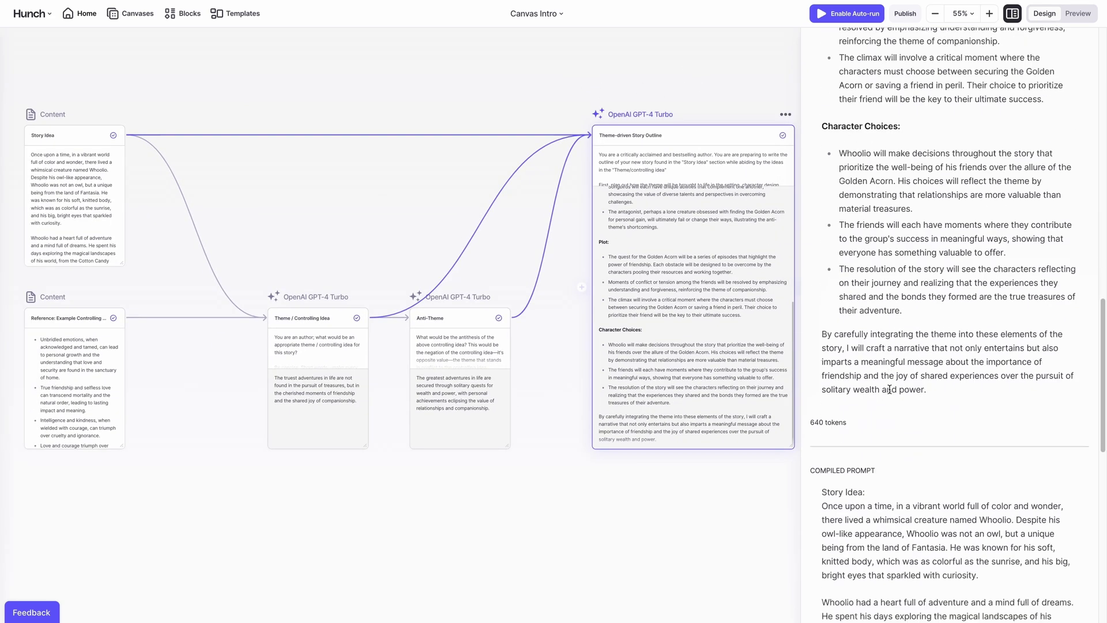
pyautogui.scroll(-6, 890, 389)
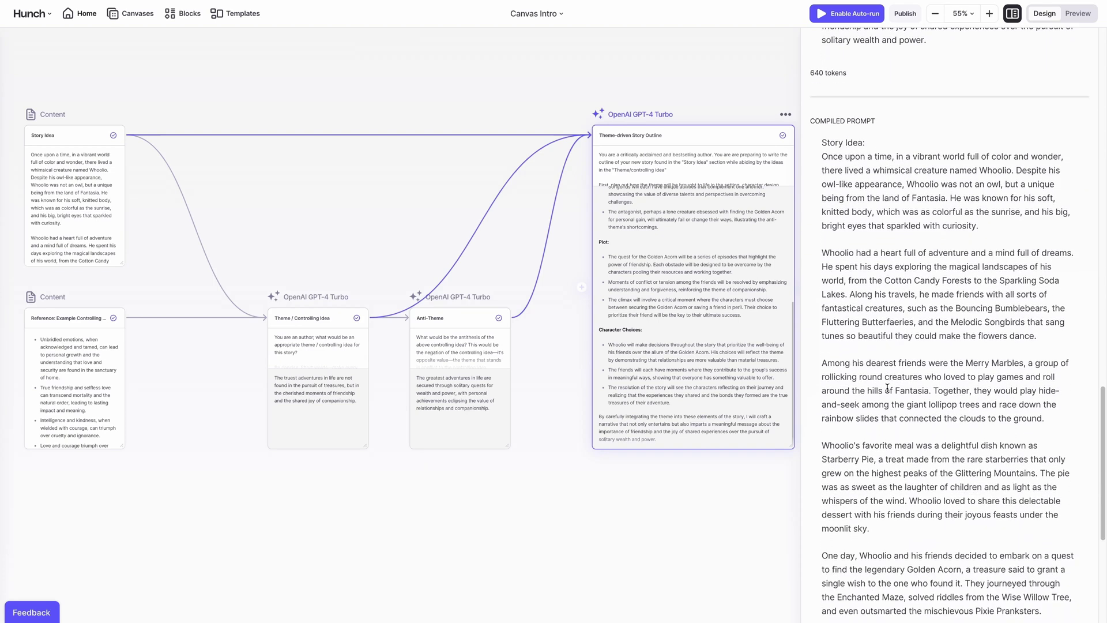
pyautogui.scroll(-1, 887, 388)
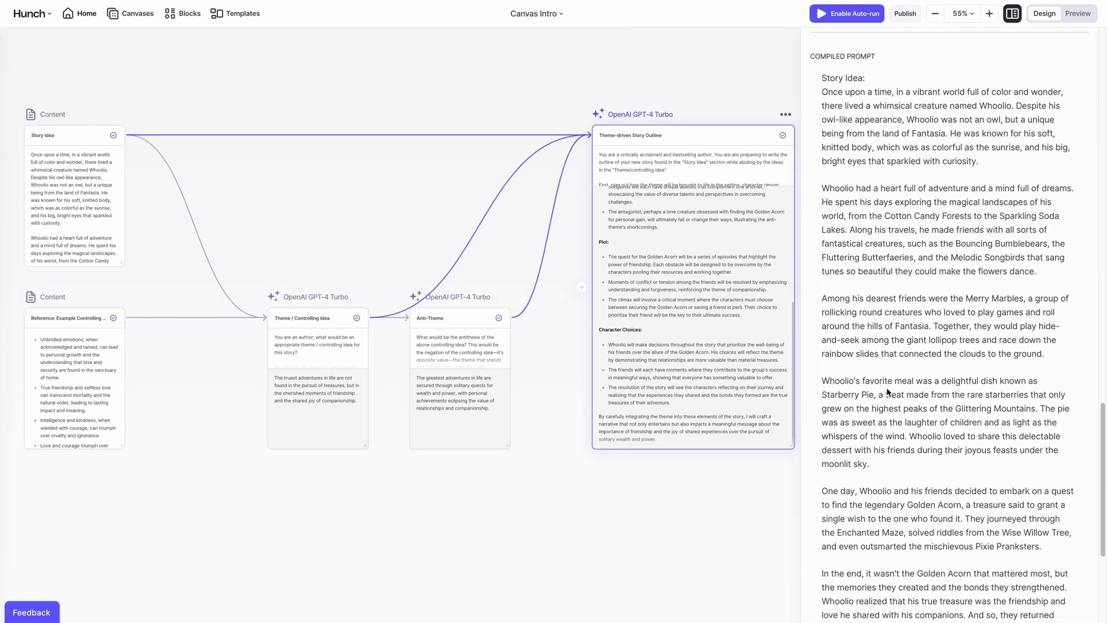
pyautogui.click(716, 163)
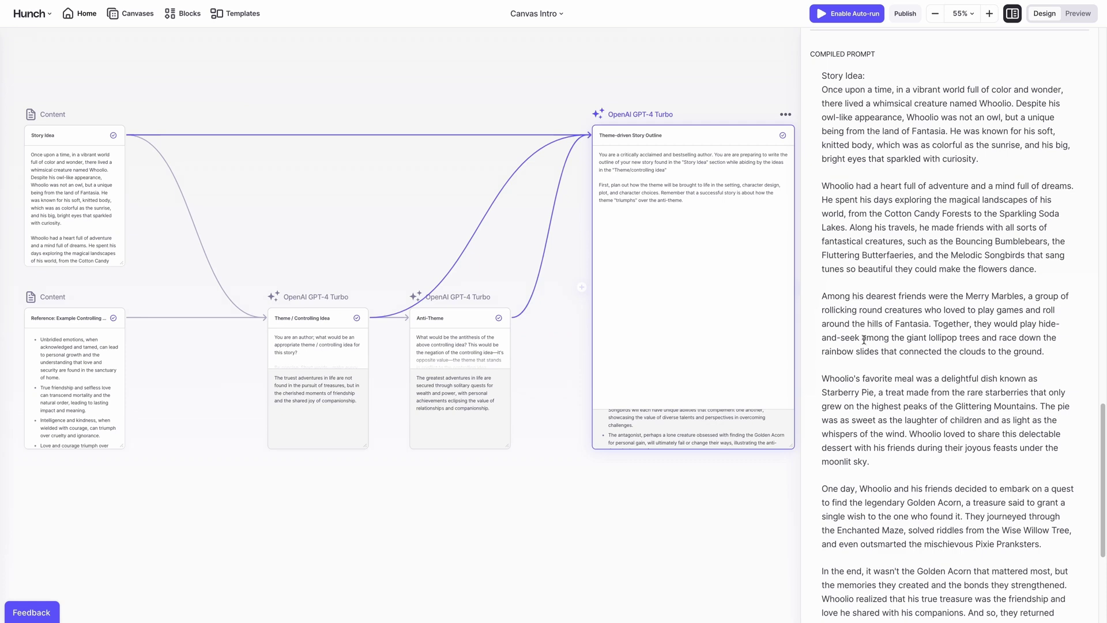
pyautogui.scroll(-6, 865, 341)
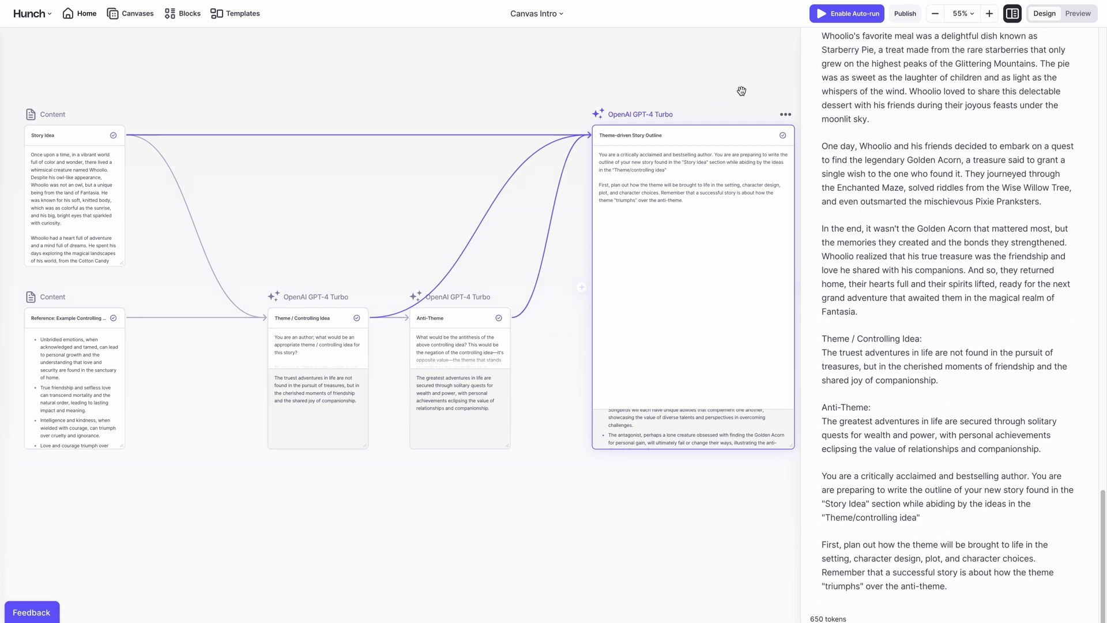
pyautogui.scroll(5, 741, 91)
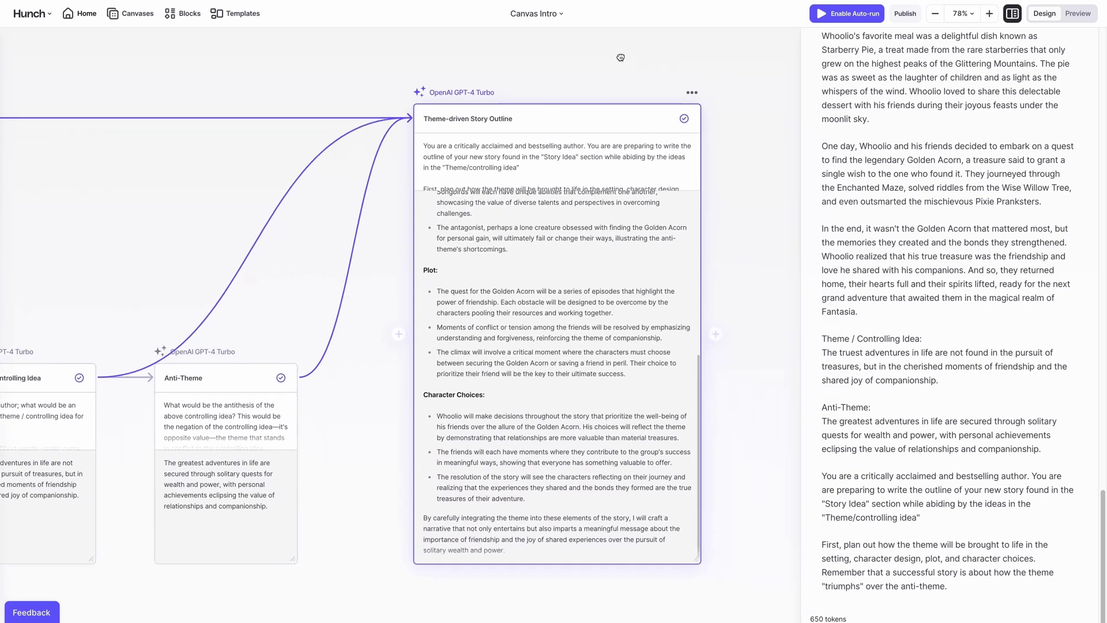
# - Select the second sentence of the outline prompt, then deselect to show the block settings
pyautogui.click(596, 160)
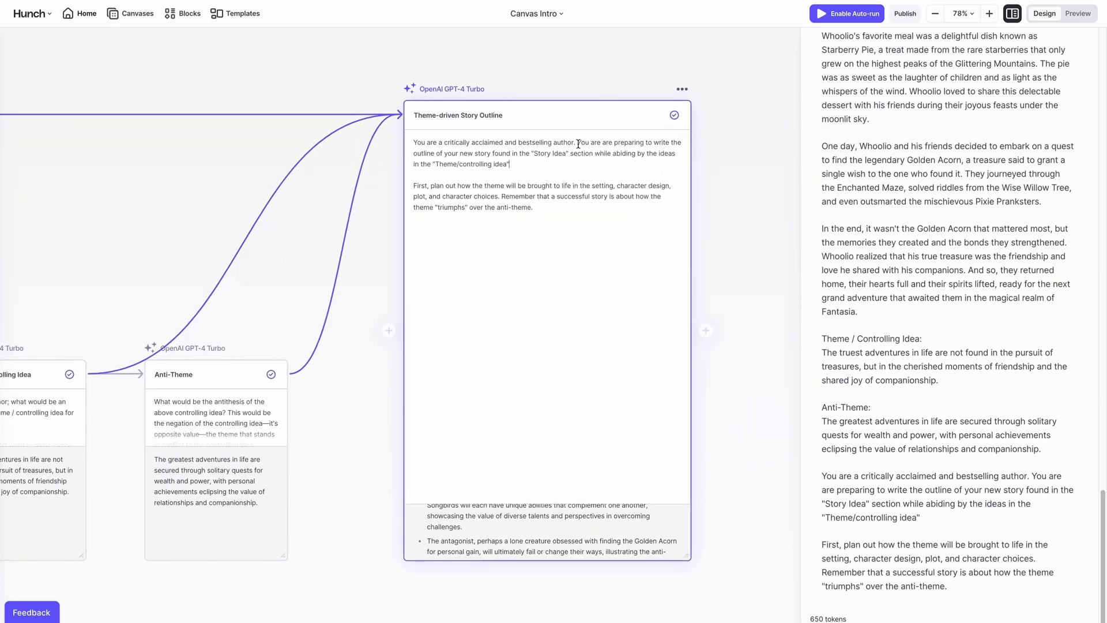
pyautogui.moveTo(579, 144); pyautogui.dragTo(585, 162)
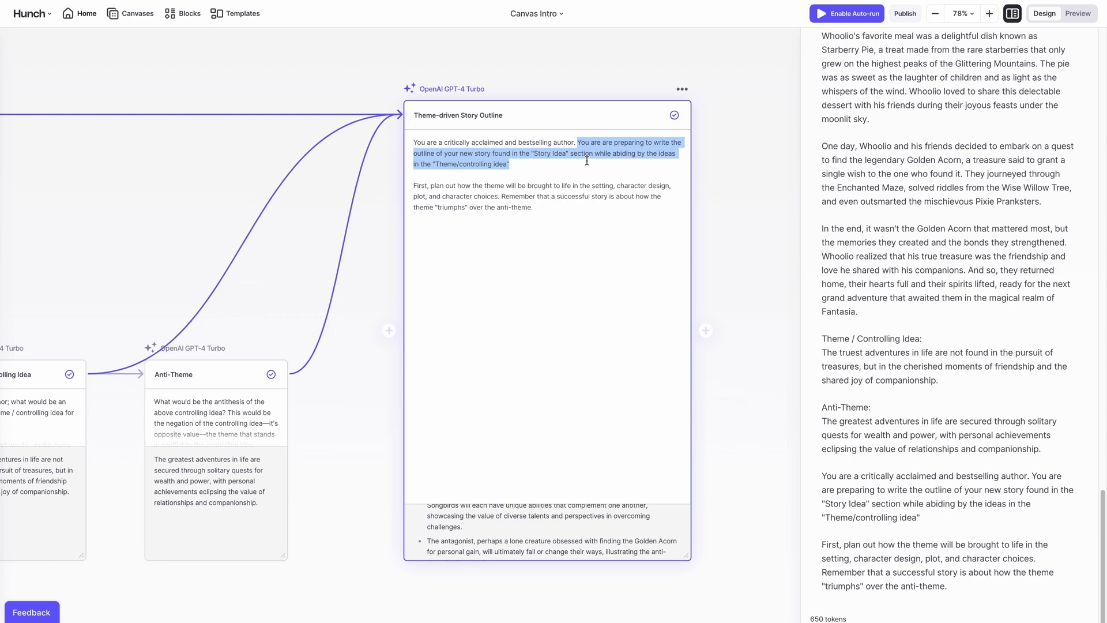
pyautogui.click(579, 152)
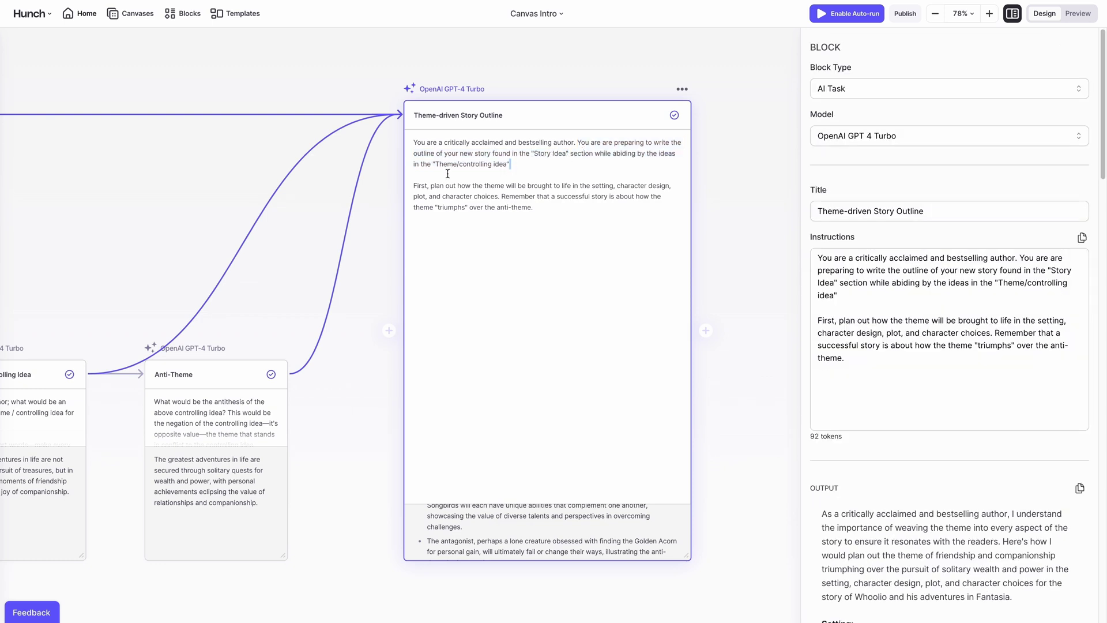
# - Zoom out to the left-hand blocks and select the Anti-Theme block
pyautogui.scroll(-3, 440, 309)
pyautogui.moveTo(286, 114); pyautogui.dragTo(412, 90)
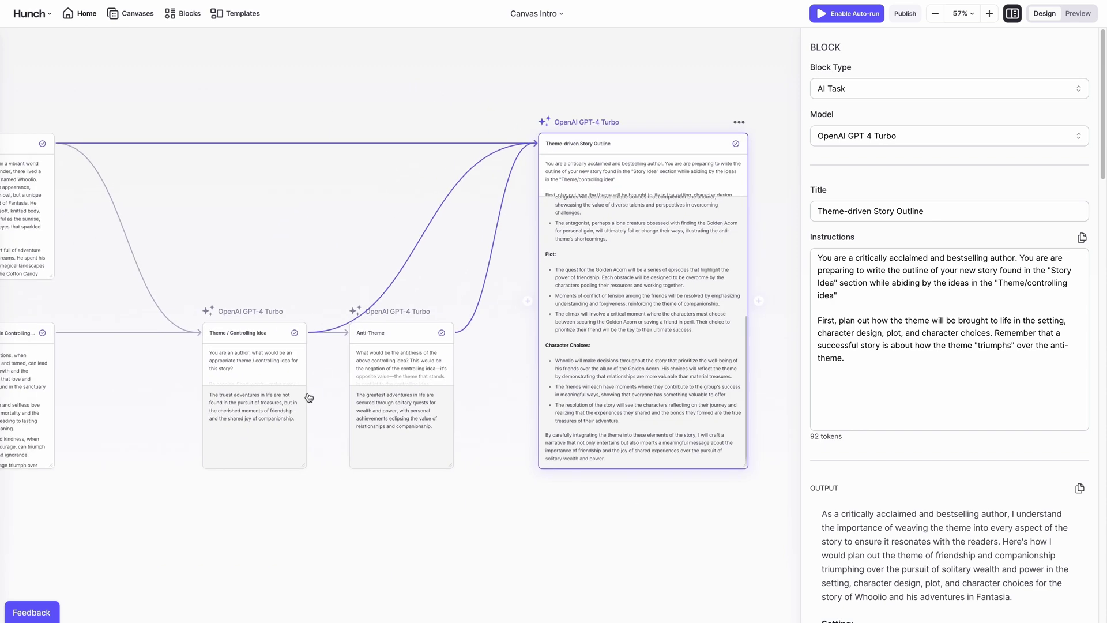
pyautogui.click(269, 409)
pyautogui.click(406, 410)
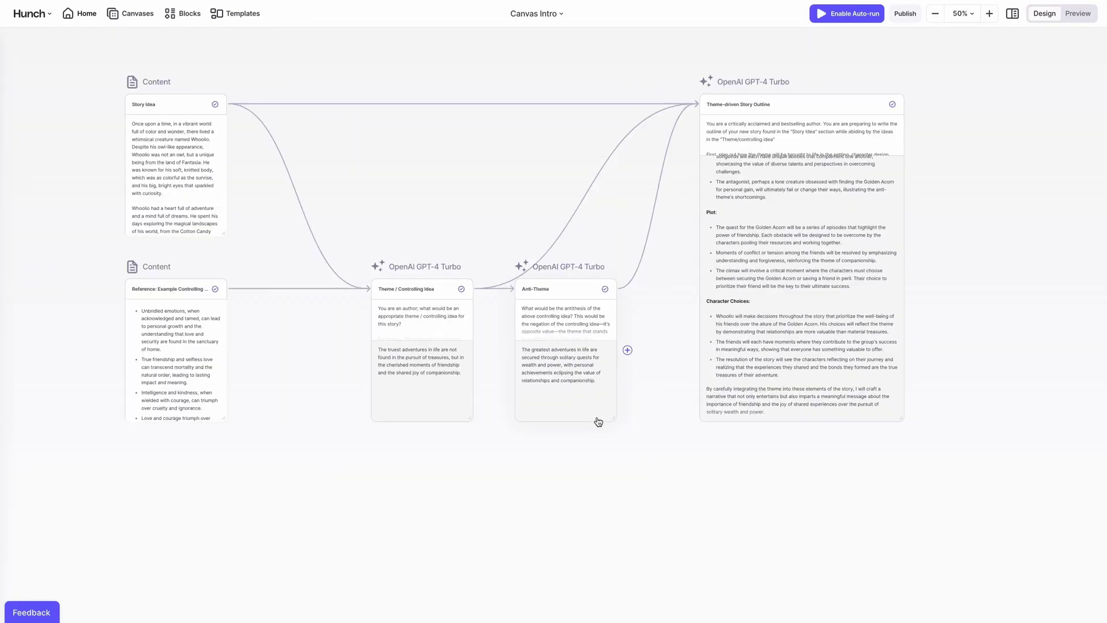
# - Remove the opening question paragraph from the Theme / Controlling Idea prompt and rerun the block
pyautogui.moveTo(660, 465); pyautogui.dragTo(668, 542)
pyautogui.scroll(2, 668, 541)
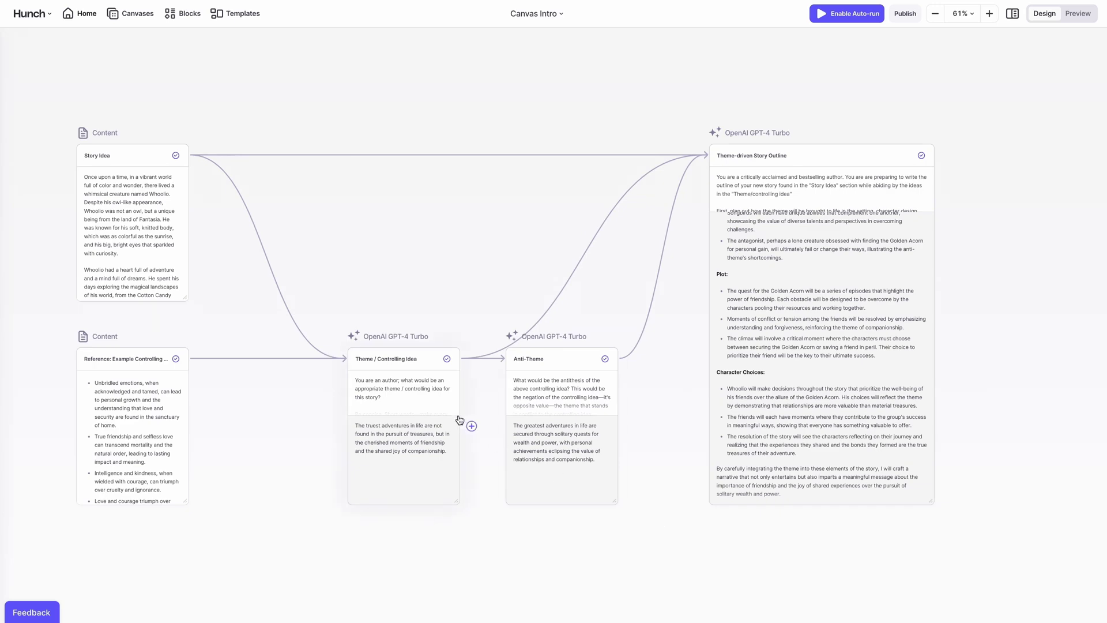
pyautogui.scroll(2, 470, 556)
pyautogui.moveTo(469, 556); pyautogui.dragTo(508, 582)
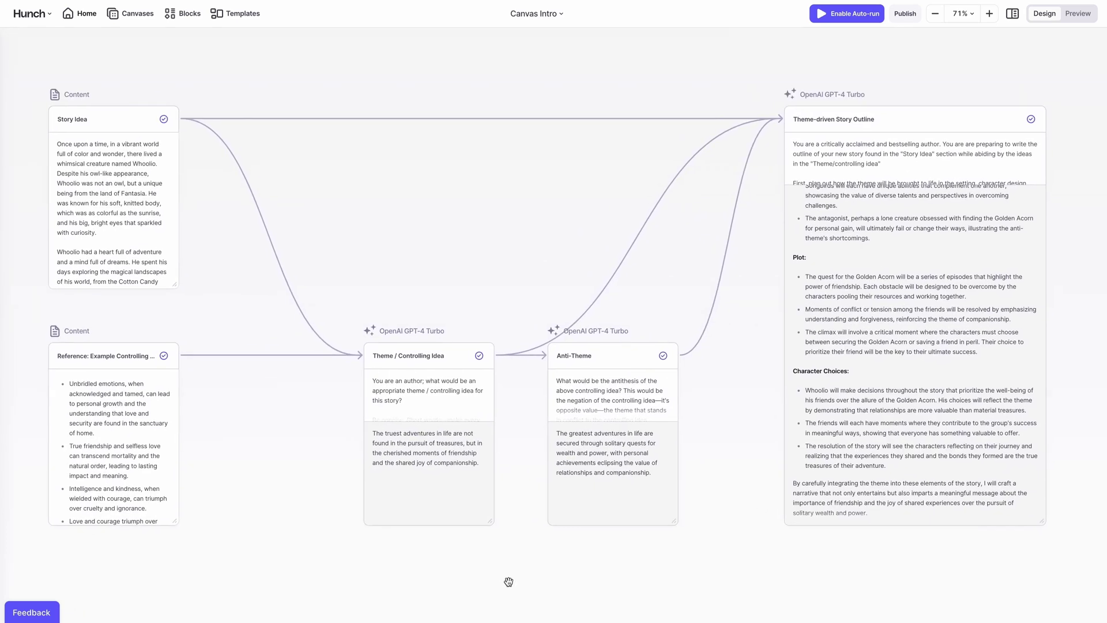
pyautogui.click(414, 378)
pyautogui.tripleClick(415, 390)
pyautogui.press('BackSpace')
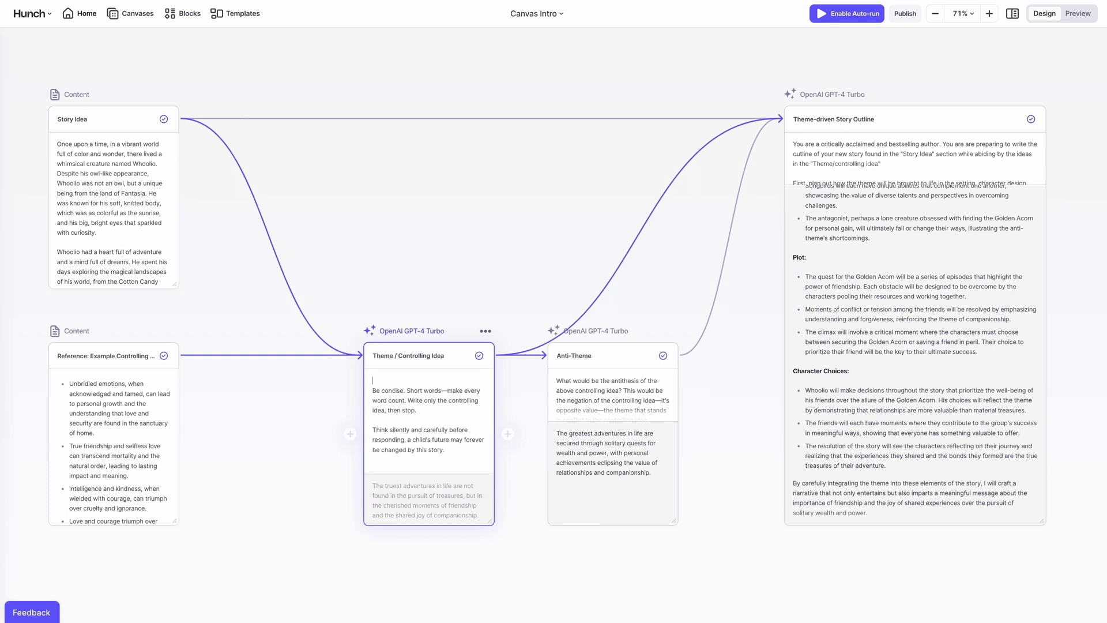
pyautogui.press('Delete')
pyautogui.click(413, 261)
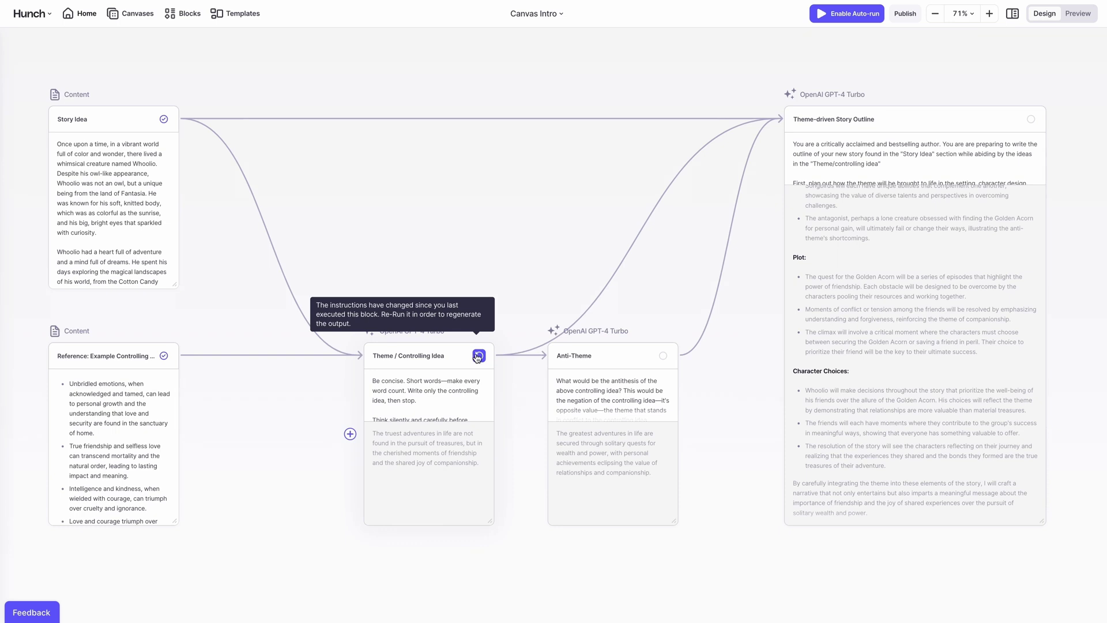
pyautogui.click(478, 357)
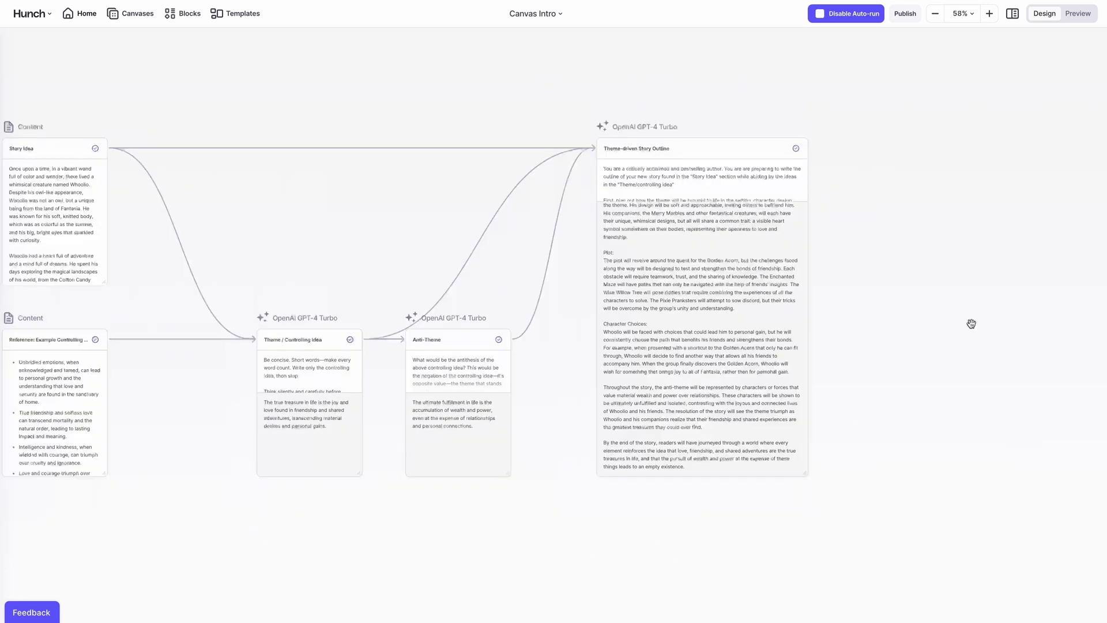
# - Replace 'white' with 'black' in the Cat Description prompt to regenerate the DALL-E image
pyautogui.moveTo(971, 324); pyautogui.dragTo(329, 354)
pyautogui.moveTo(620, 354); pyautogui.dragTo(291, 390)
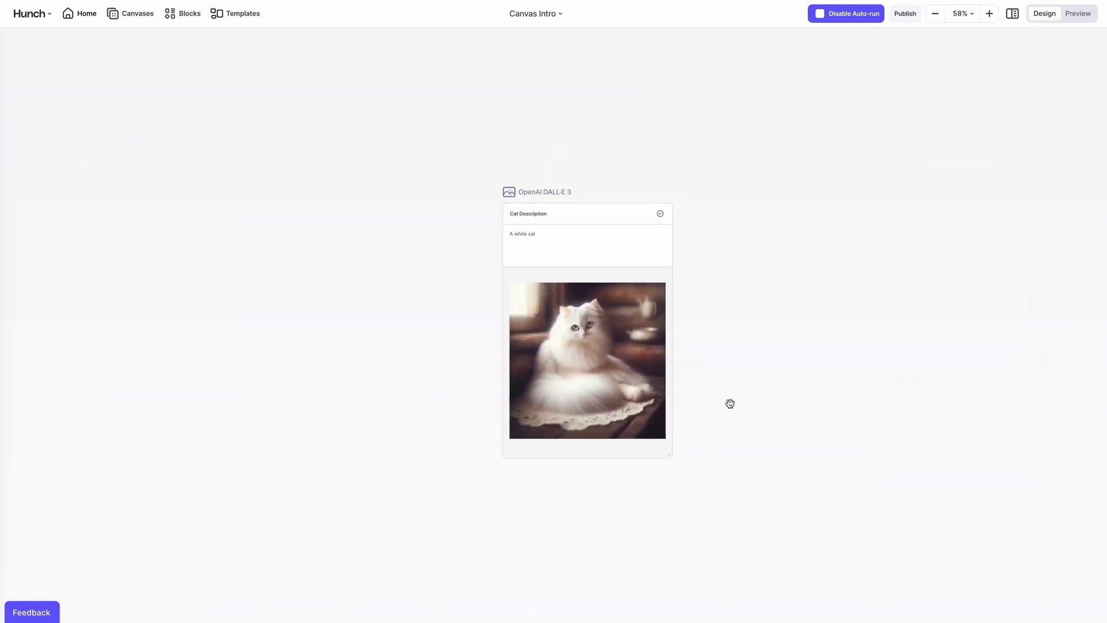
pyautogui.scroll(3, 730, 404)
pyautogui.moveTo(729, 404); pyautogui.dragTo(806, 330)
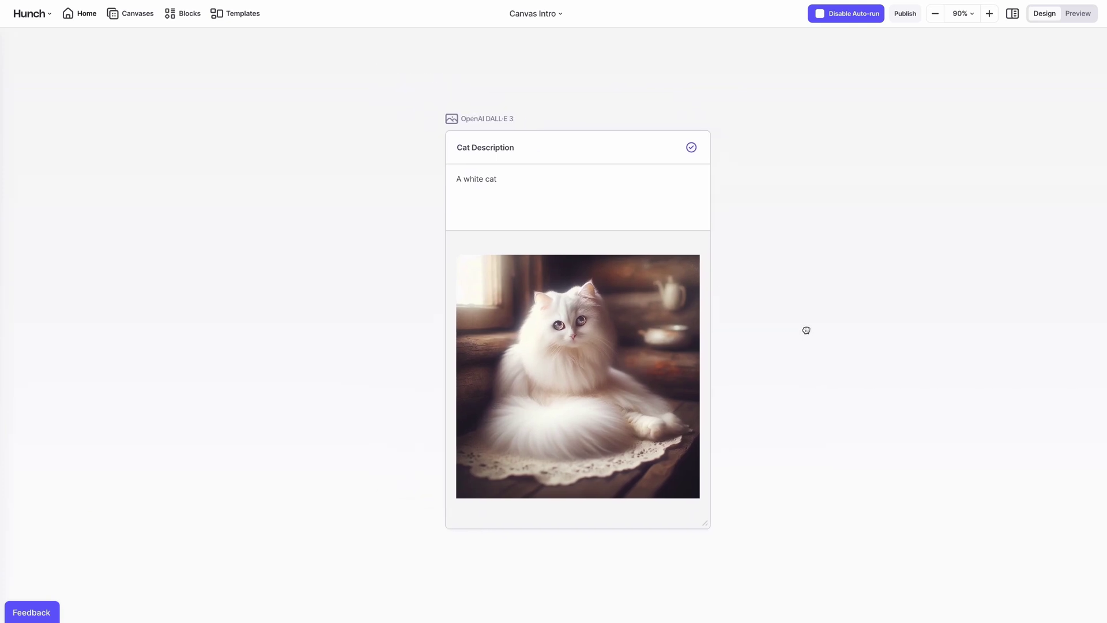
pyautogui.doubleClick(472, 178)
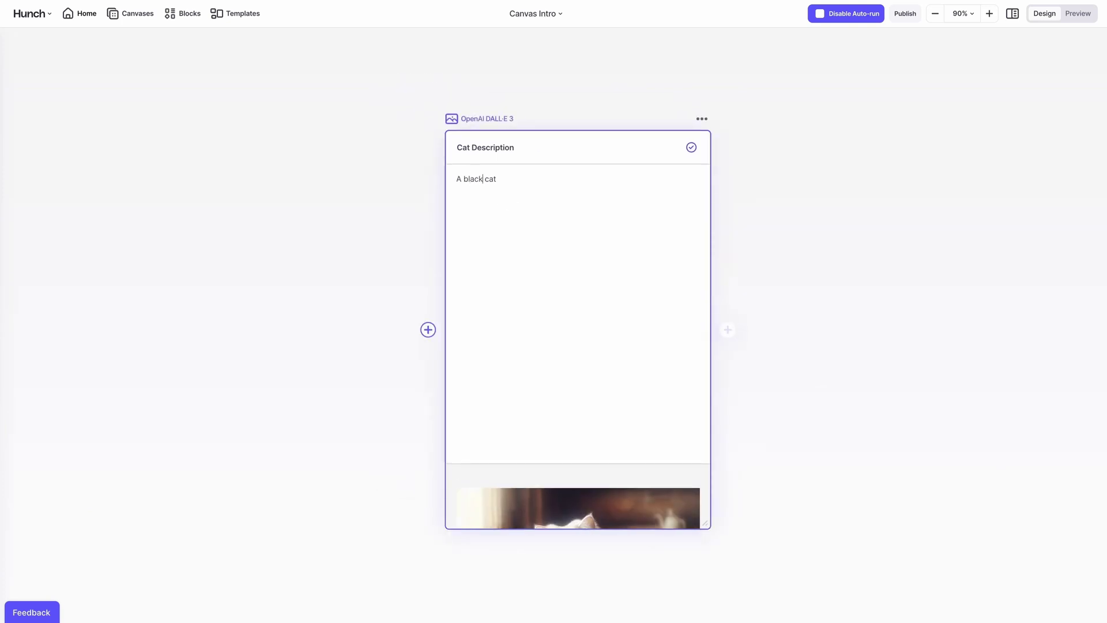
pyautogui.click(817, 257)
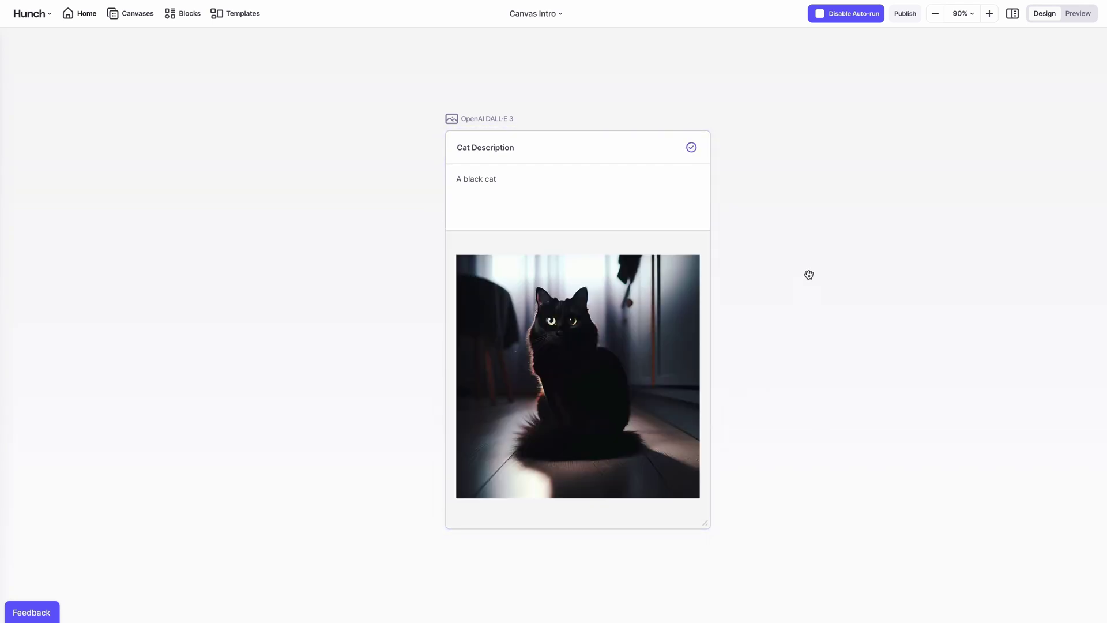
pyautogui.scroll(-3, 809, 275)
pyautogui.moveTo(810, 275); pyautogui.dragTo(161, 368)
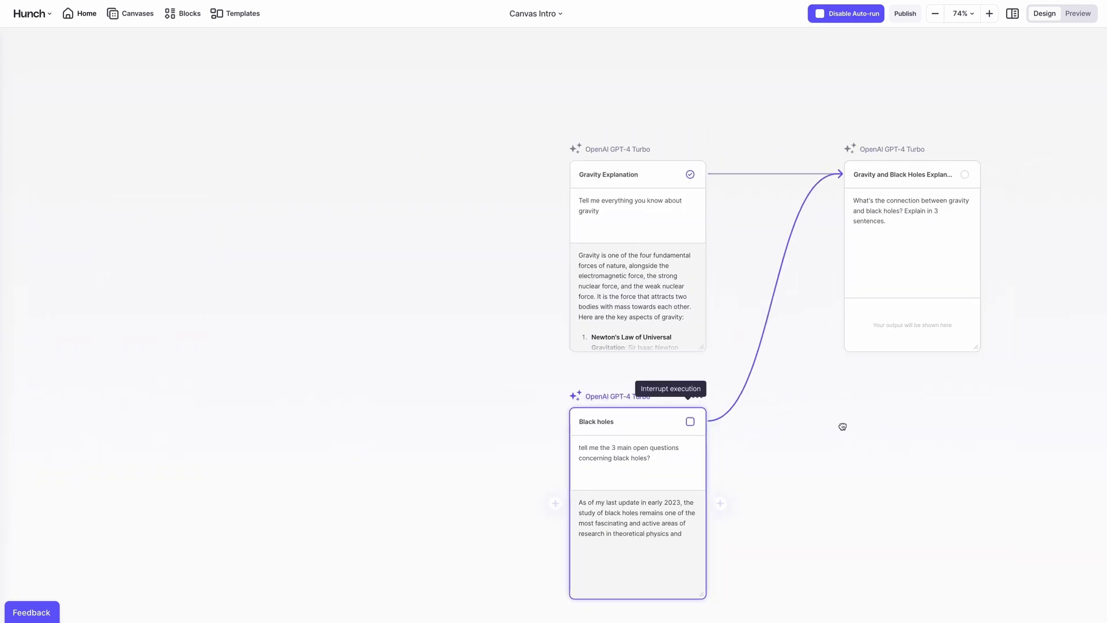
# - Drag the Gravity and Black Holes Explanation block's corner outward to make it larger
pyautogui.moveTo(843, 425); pyautogui.dragTo(623, 390)
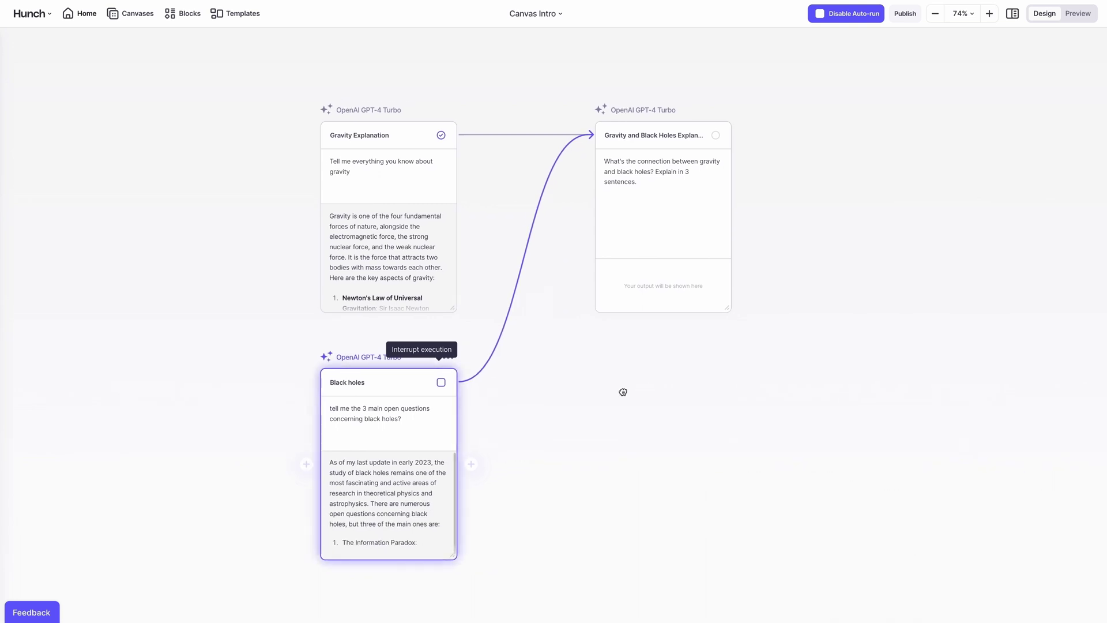
pyautogui.moveTo(725, 312); pyautogui.dragTo(839, 558)
pyautogui.moveTo(924, 398); pyautogui.dragTo(878, 396)
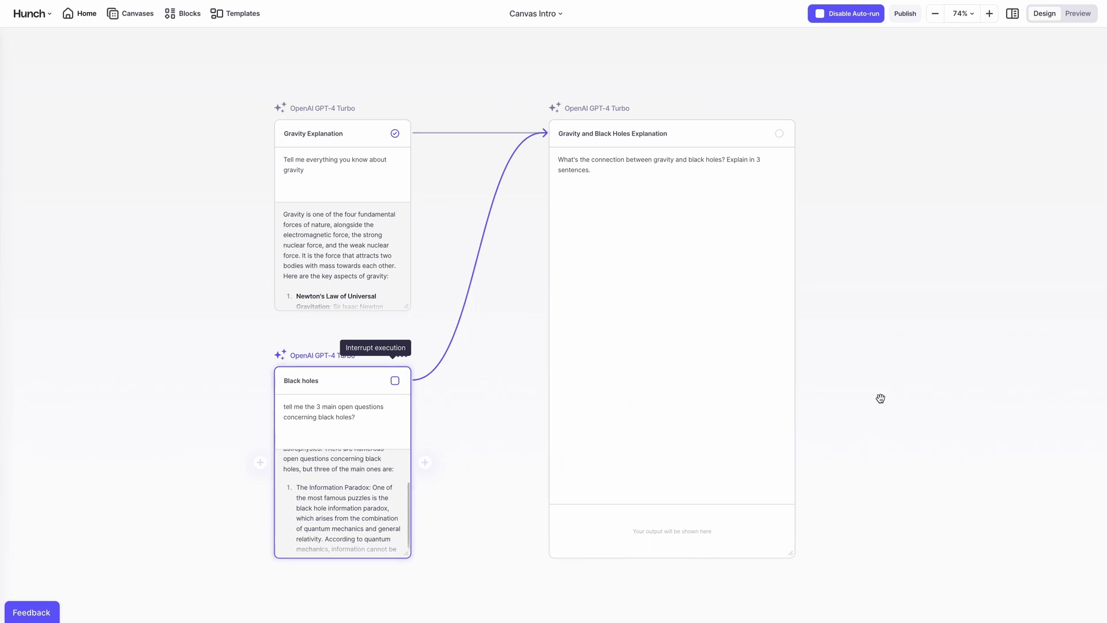